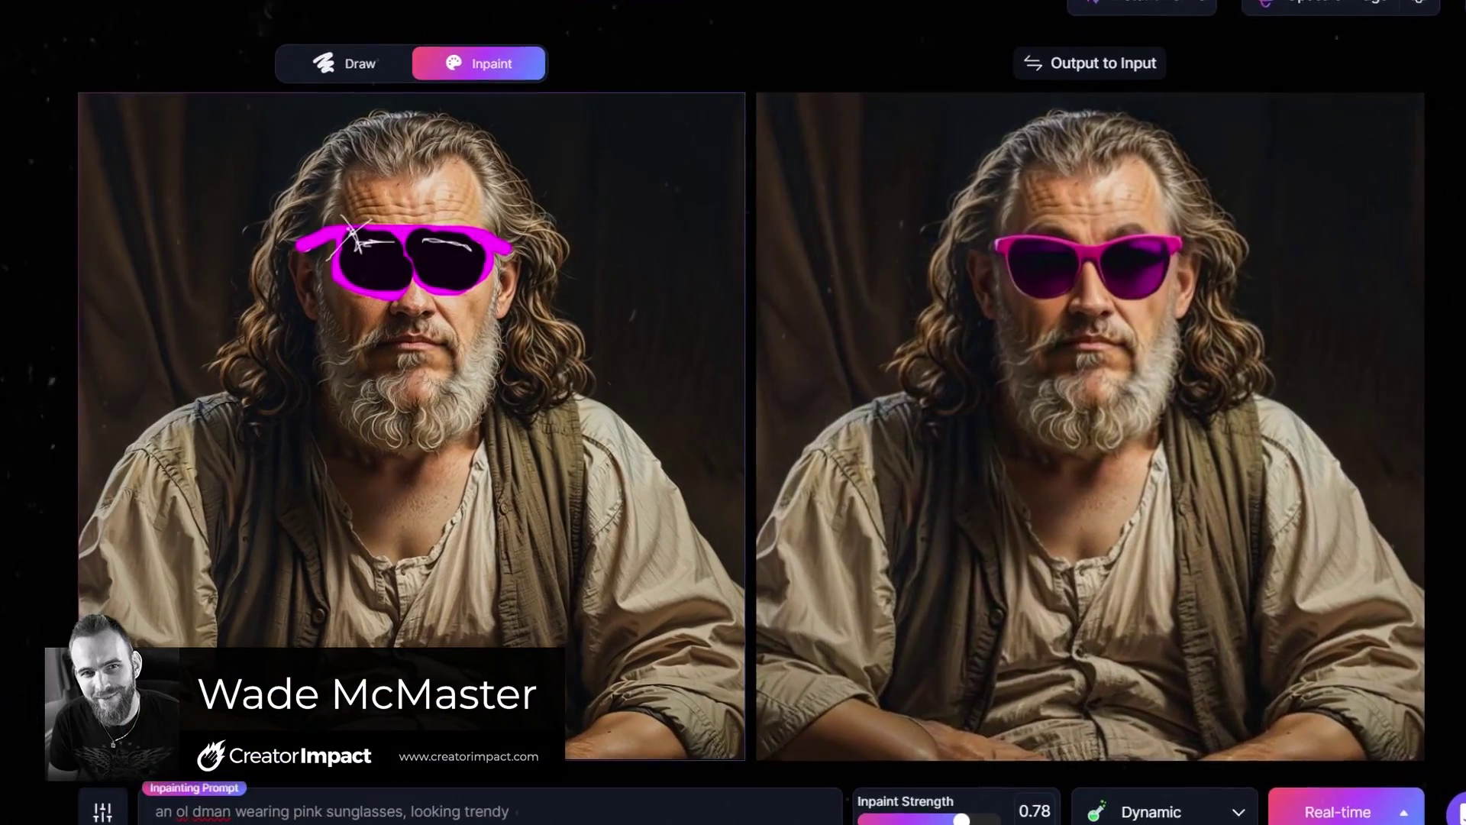
# Step: Paint a bright green cap, a curled white moustache and white lens reflections onto the old man's portrait
pyautogui.moveTo(397, 310)
pyautogui.mouseDown()
pyautogui.moveTo(638, 198)
pyautogui.moveTo(359, 234)
pyautogui.mouseUp()
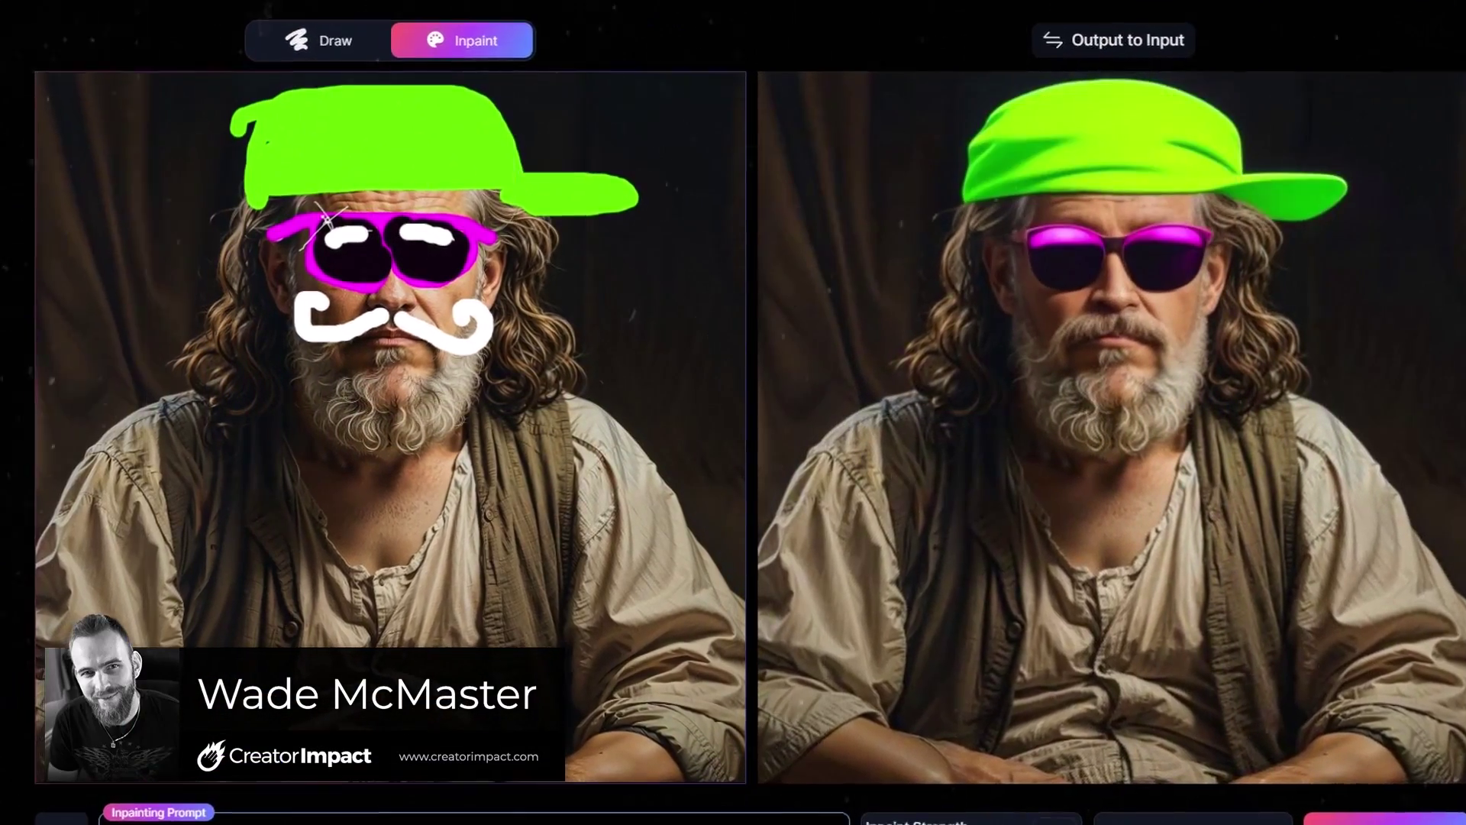
pyautogui.moveTo(298, 138)
pyautogui.mouseDown()
pyautogui.moveTo(233, 149)
pyautogui.moveTo(198, 175)
pyautogui.moveTo(218, 191)
pyautogui.mouseUp()
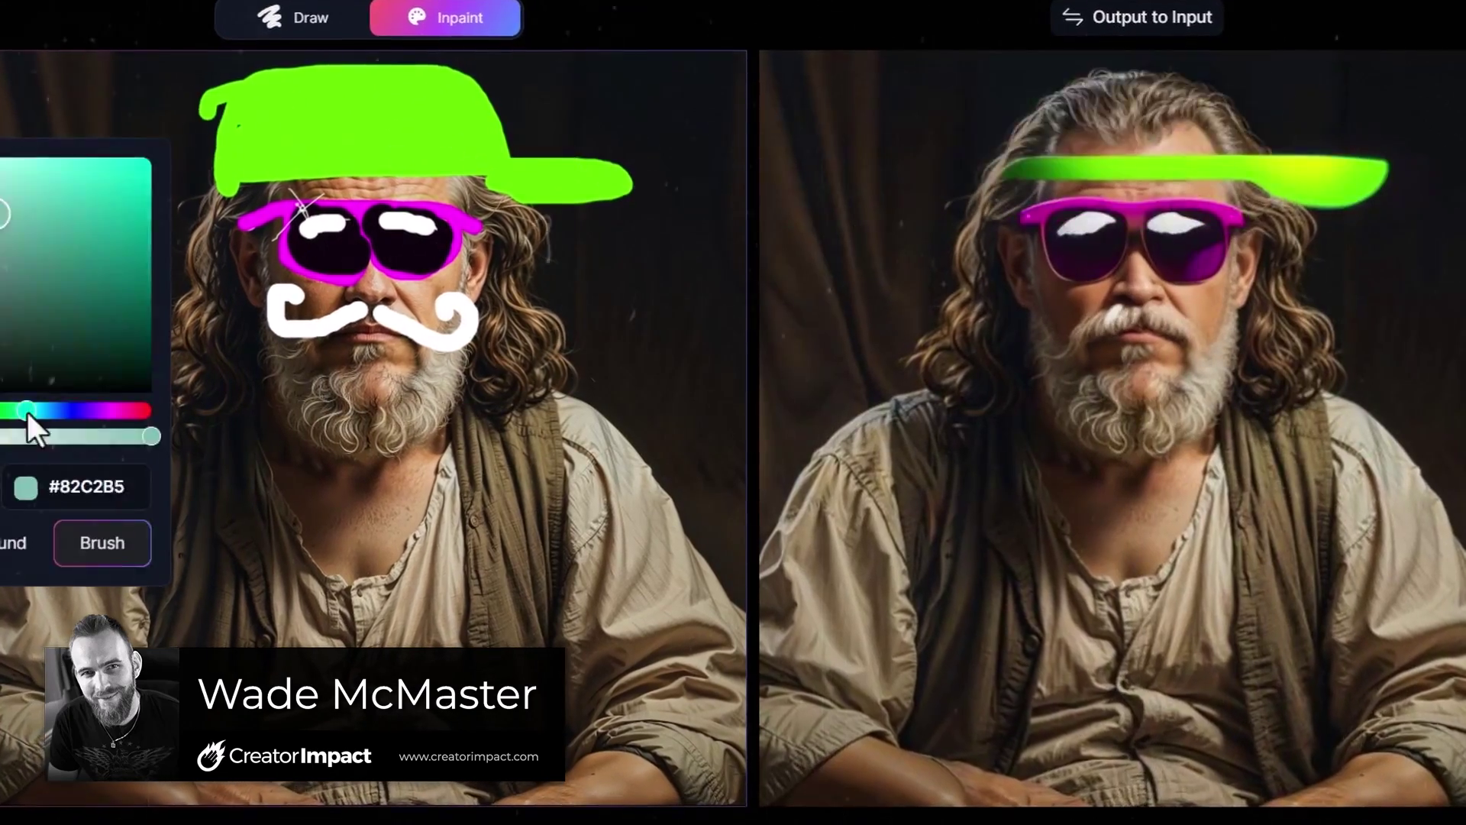
pyautogui.moveTo(336, 61); pyautogui.dragTo(351, 165)
pyautogui.moveTo(475, 419); pyautogui.dragTo(525, 491)
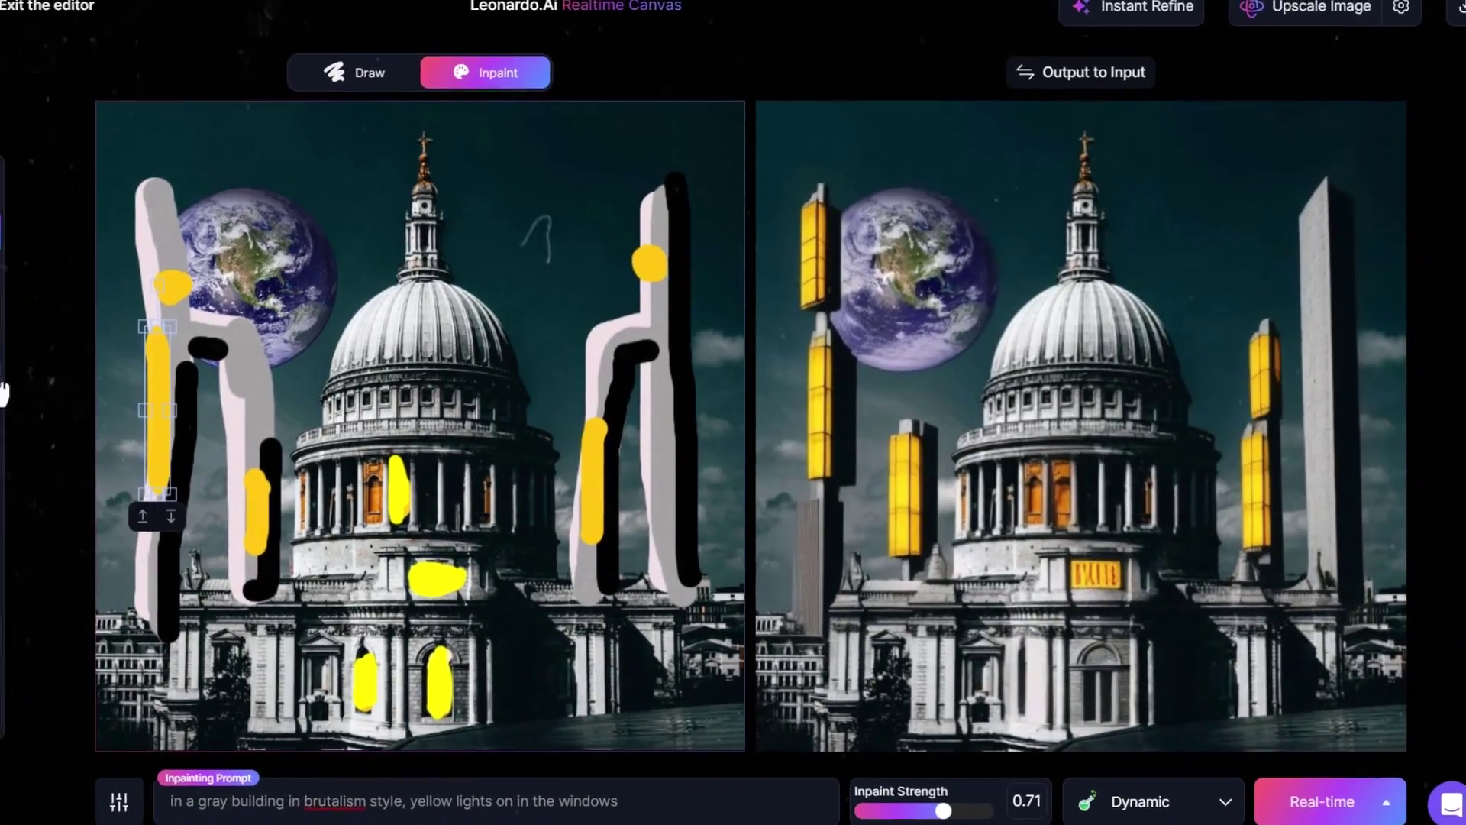
# Step: Paint a wide-open dark red mouth with white teeth, a purple tongue and a green lower jaw onto the turtle
pyautogui.moveTo(23, 142); pyautogui.dragTo(202, 233)
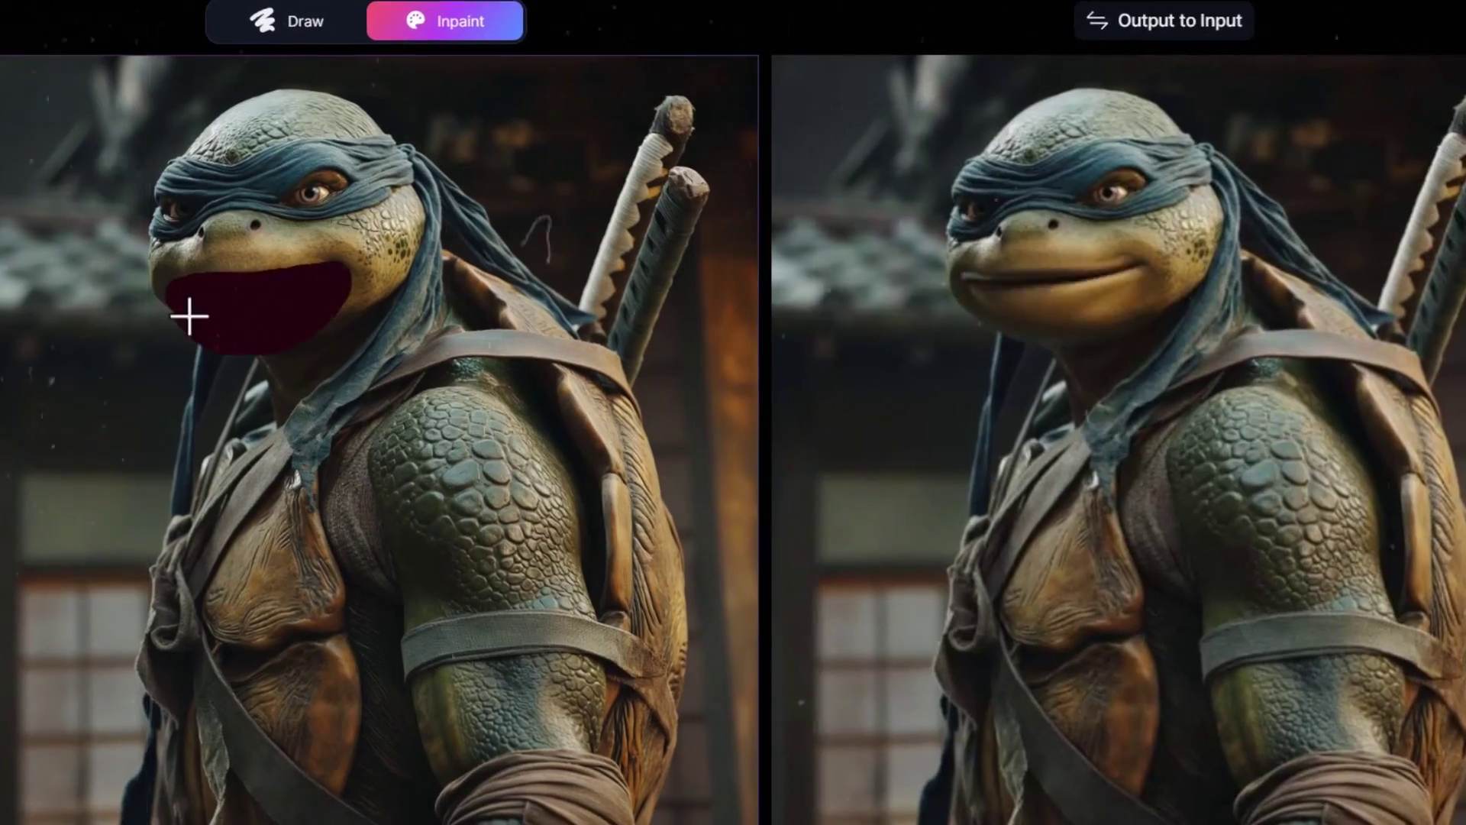
pyautogui.moveTo(190, 318)
pyautogui.mouseDown()
pyautogui.moveTo(329, 331)
pyautogui.moveTo(237, 291)
pyautogui.moveTo(283, 283)
pyautogui.mouseUp()
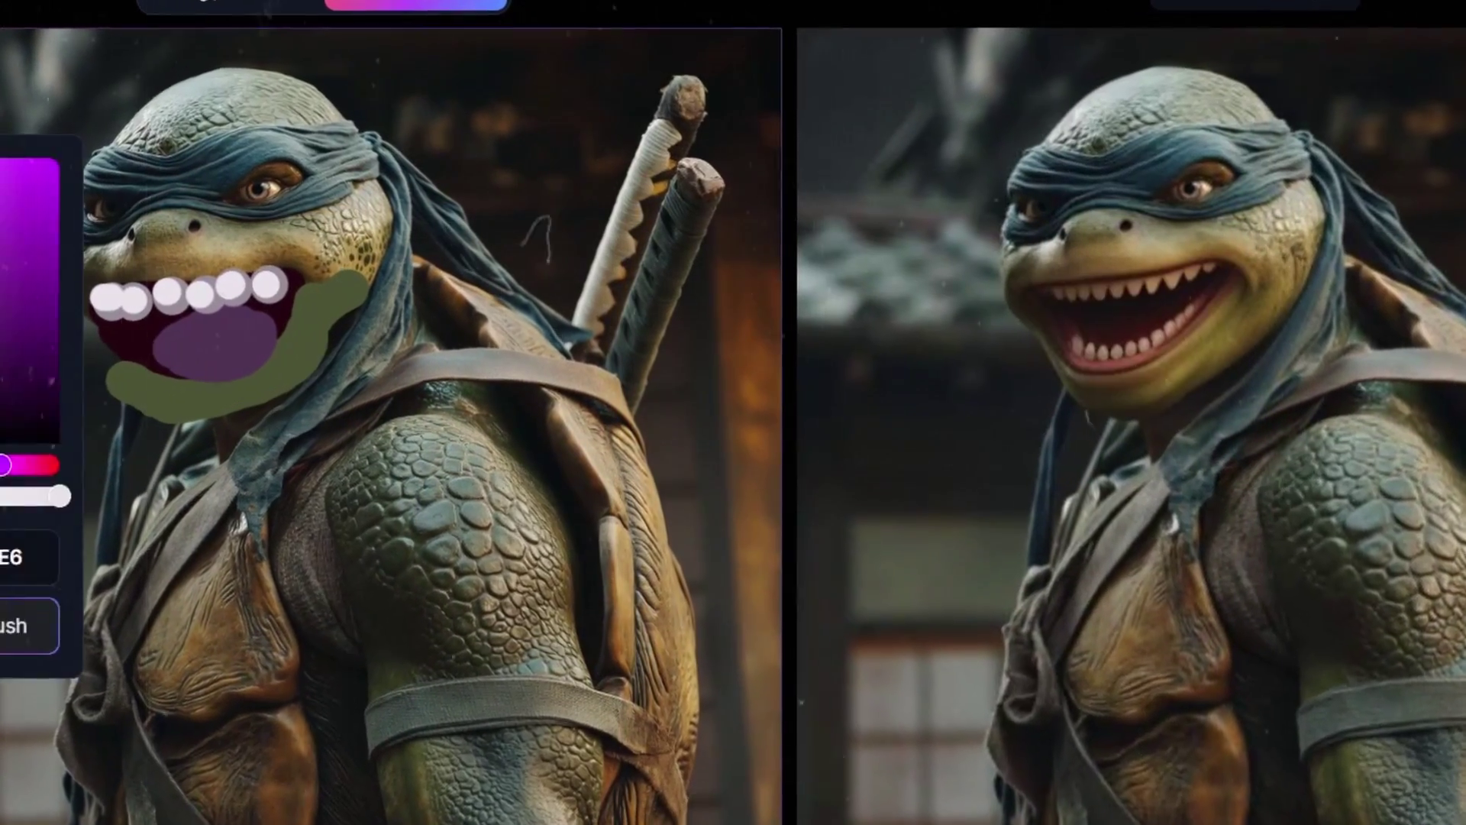
pyautogui.moveTo(244, 336); pyautogui.dragTo(53, 520)
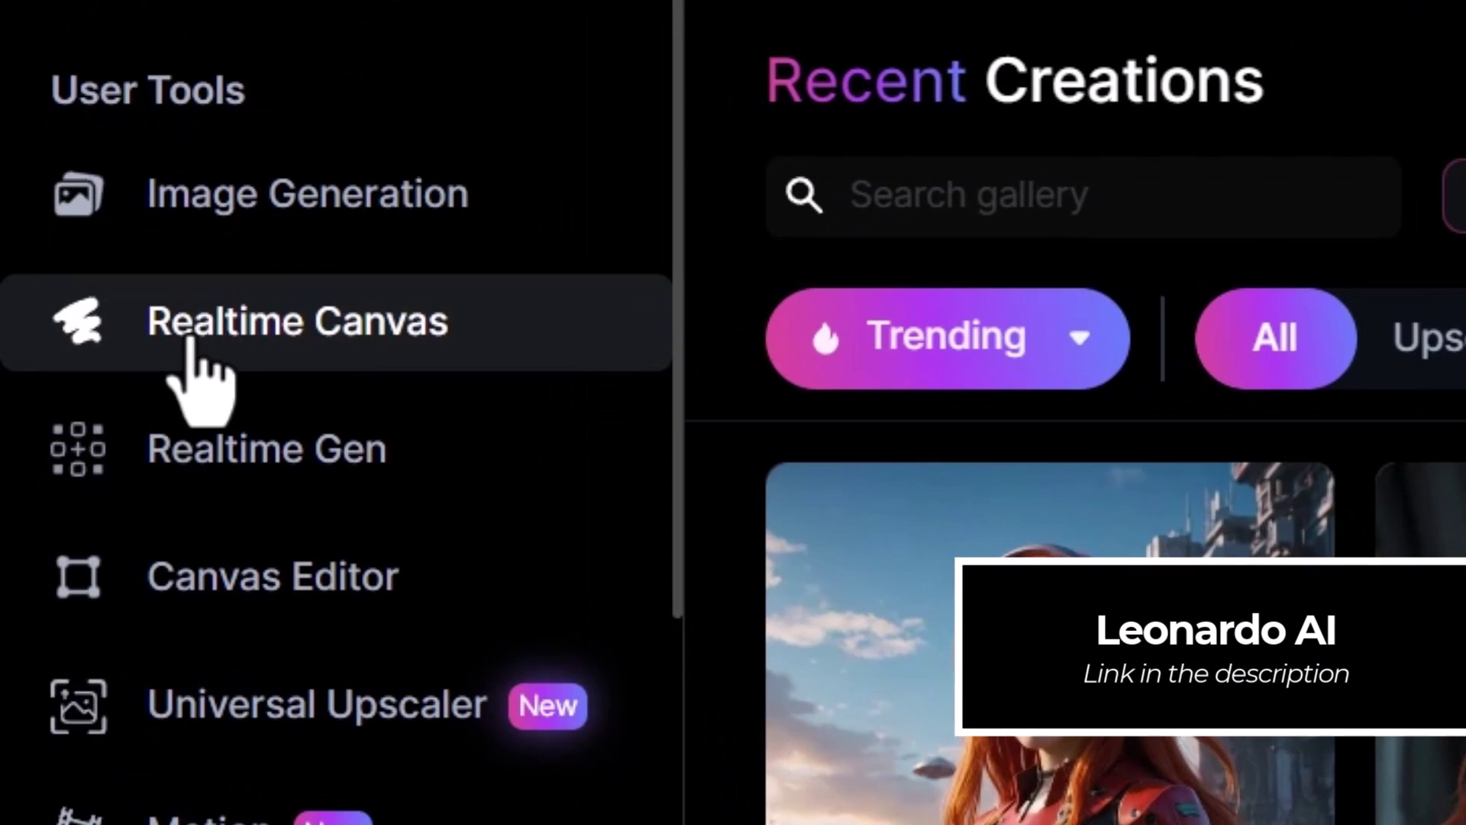
# Step: Open the Realtime Canvas and enter the drawing prompt "a red monster"
pyautogui.click(328, 325)
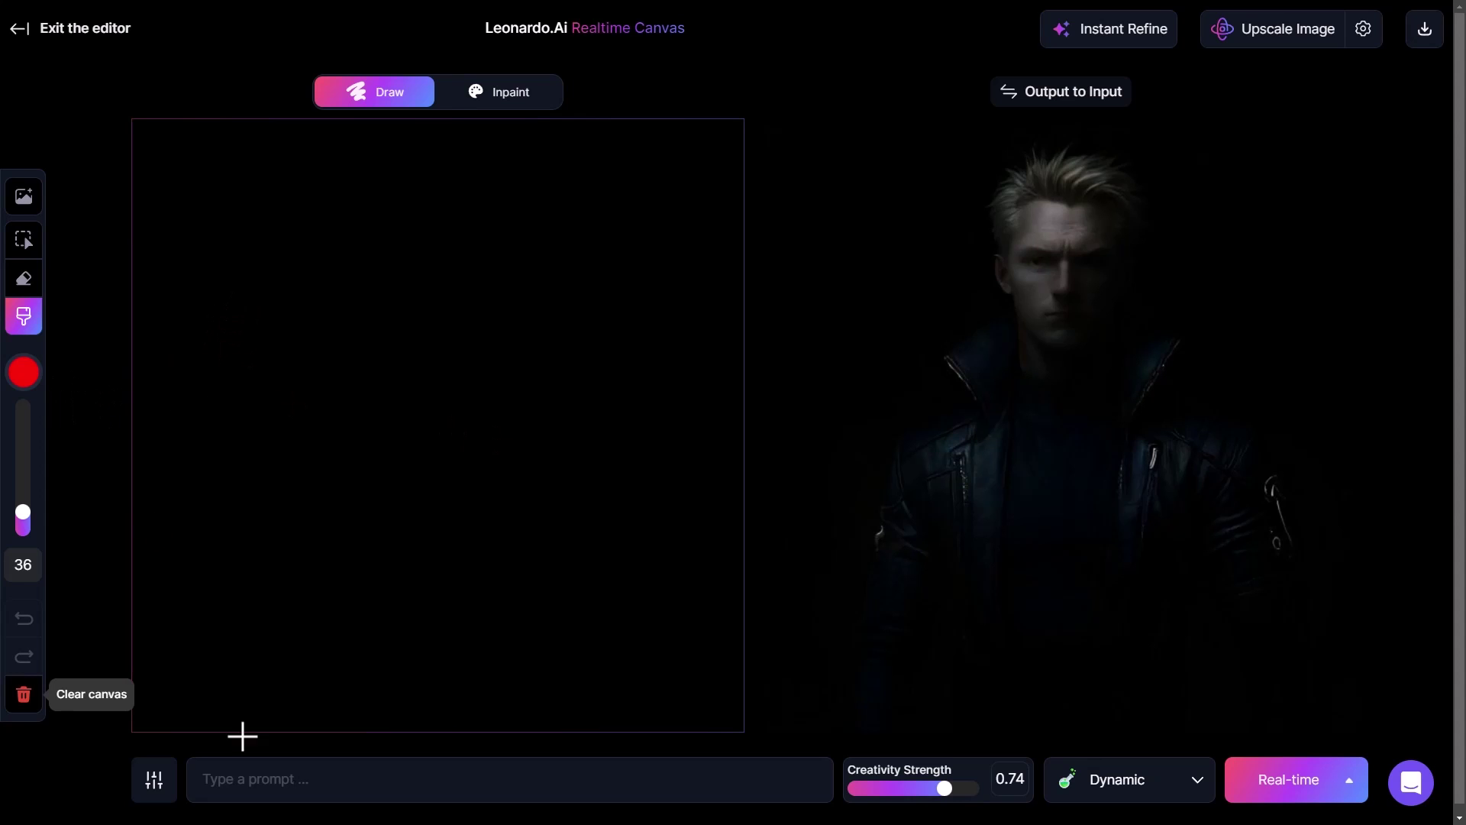
pyautogui.click(292, 765)
pyautogui.write('a red monster')
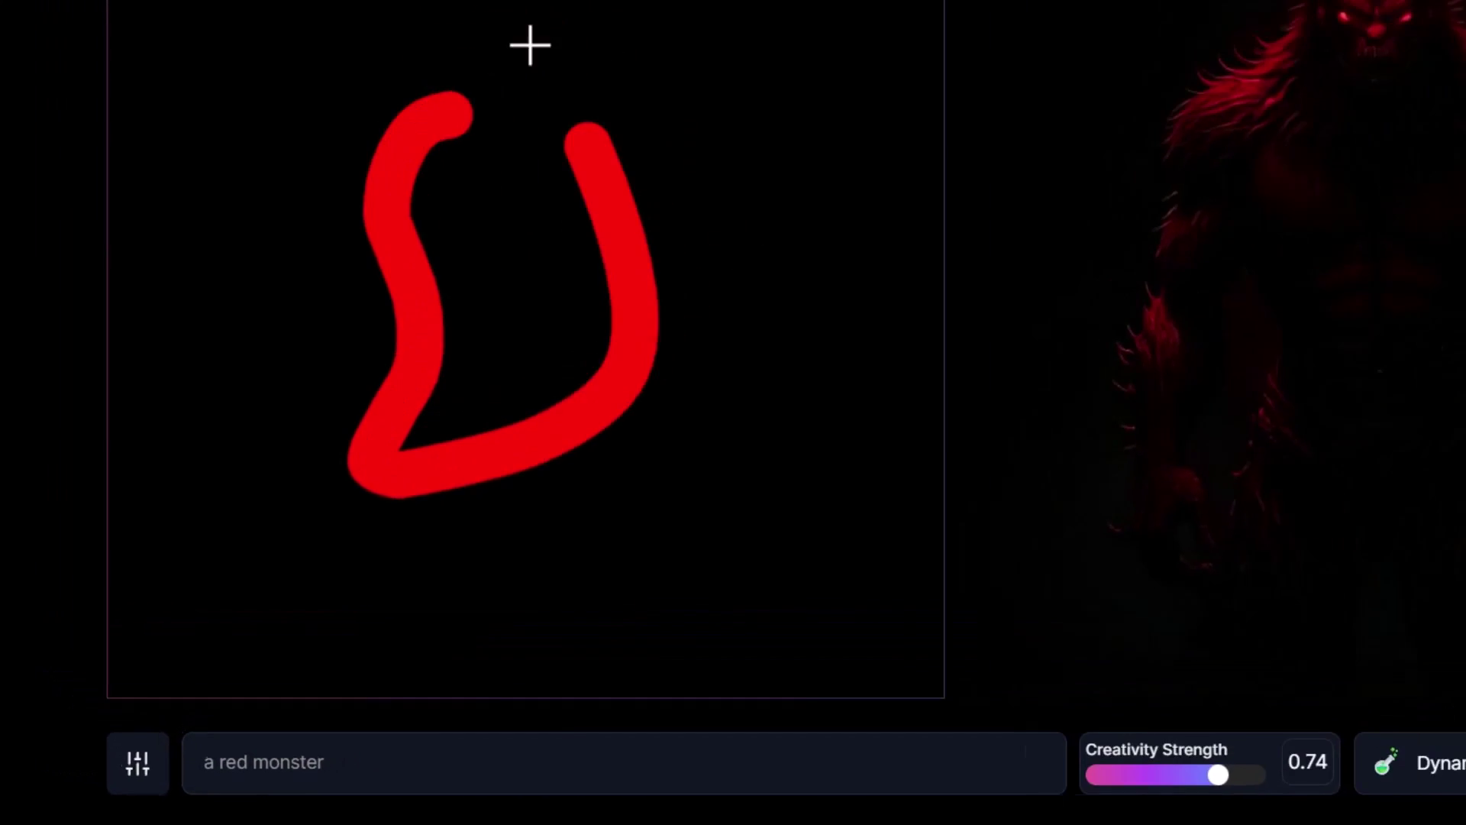
# Step: Sketch a rough red monster with body, arms and legs using the brush at size 36, and clear the canvas
pyautogui.moveTo(440, 255); pyautogui.dragTo(386, 305)
pyautogui.click(404, 402)
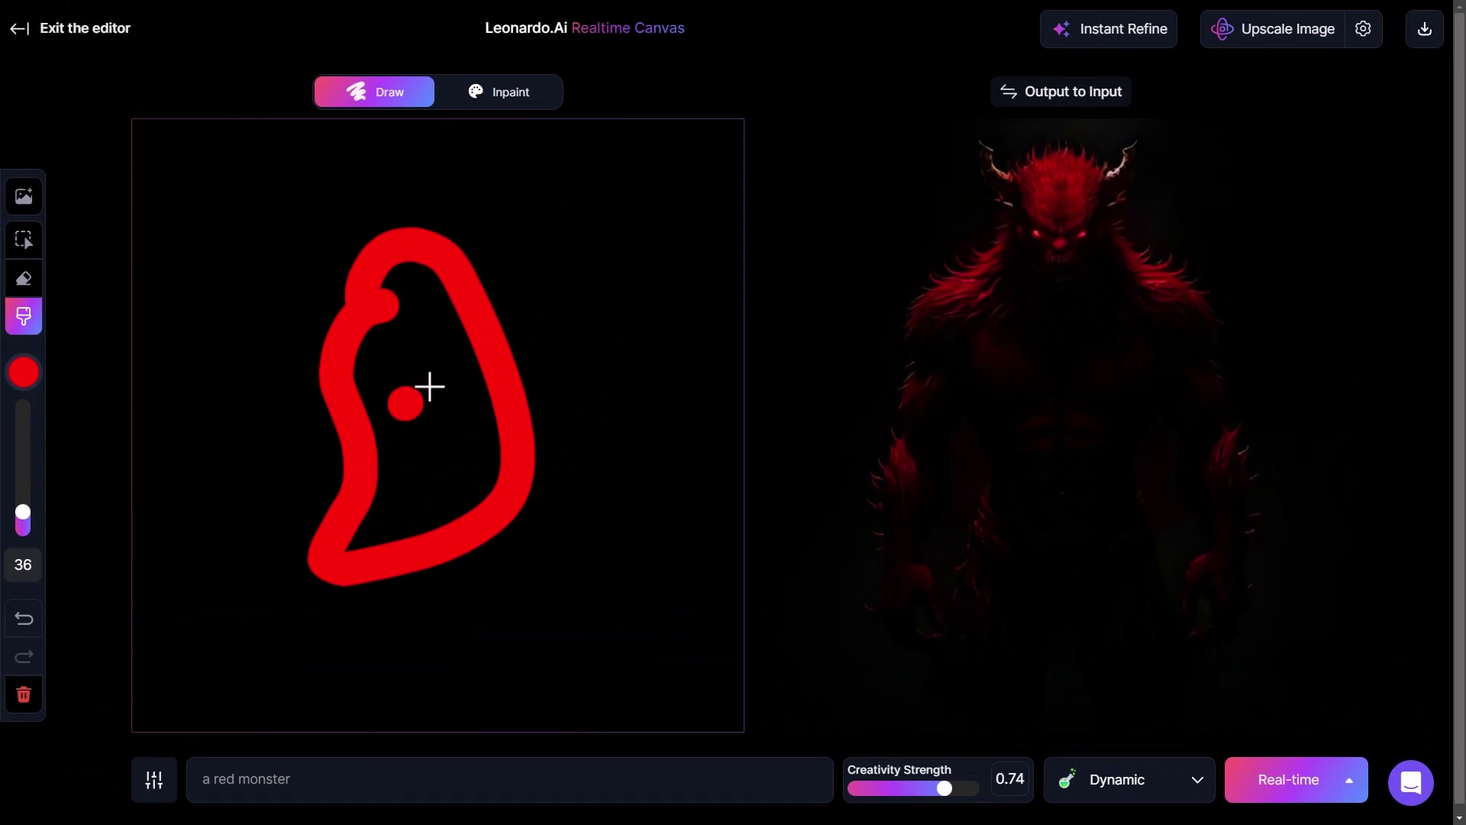
pyautogui.moveTo(626, 220)
pyautogui.mouseDown()
pyautogui.moveTo(408, 419)
pyautogui.moveTo(279, 347)
pyautogui.mouseUp()
pyautogui.moveTo(539, 470); pyautogui.dragTo(569, 615)
pyautogui.moveTo(386, 532); pyautogui.dragTo(300, 576)
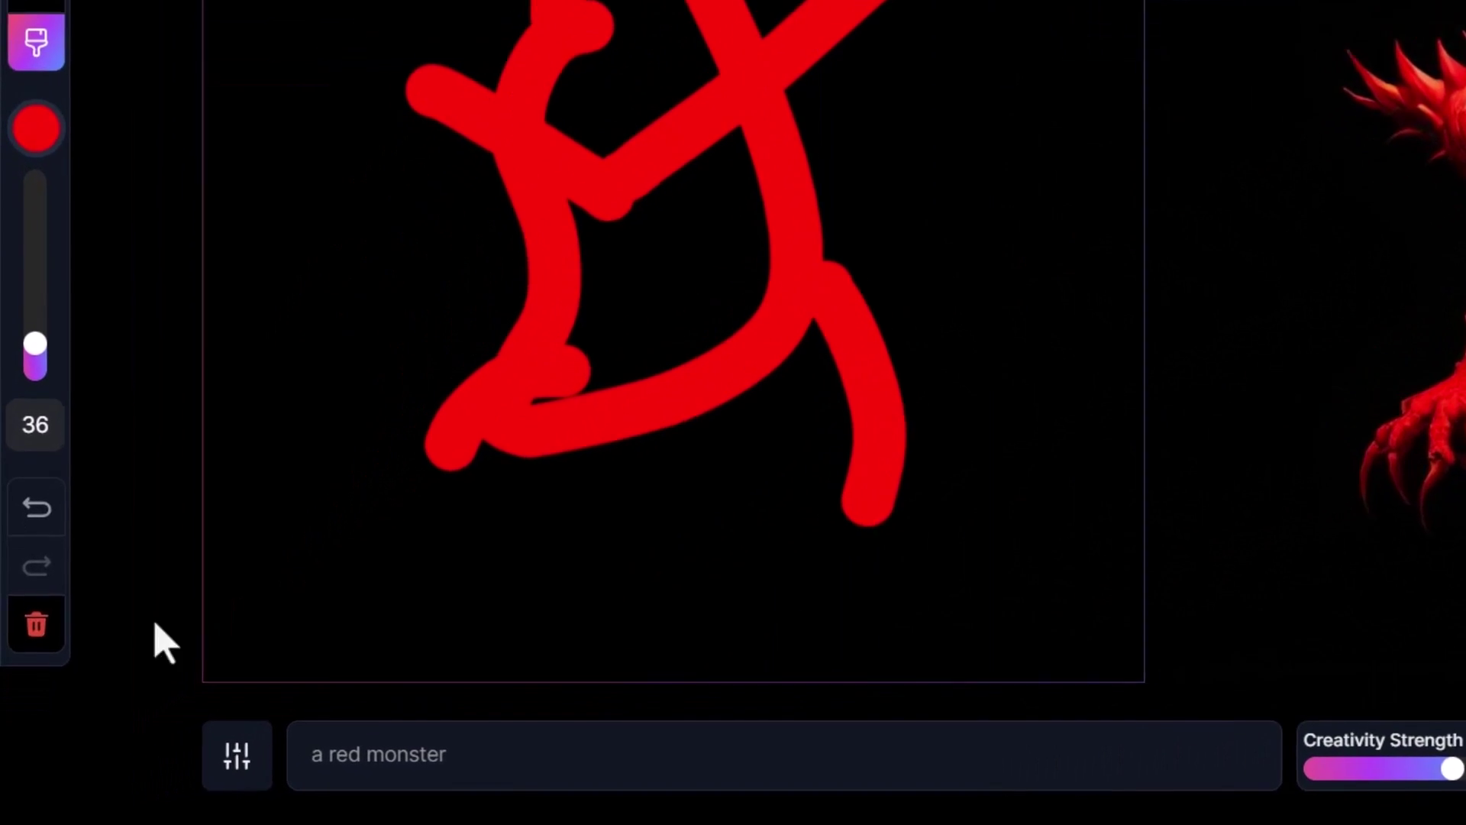
pyautogui.click(37, 623)
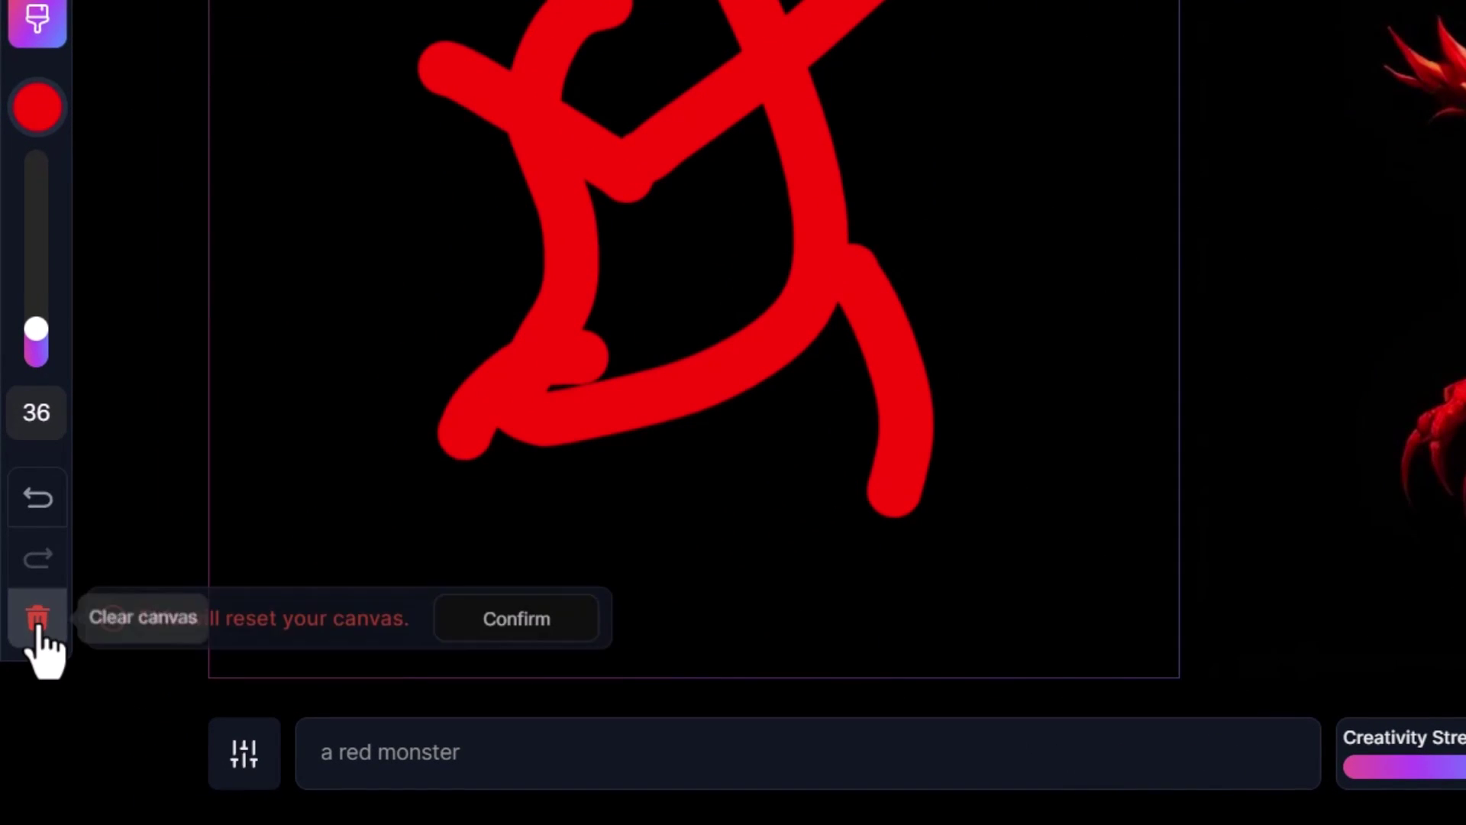
pyautogui.click(511, 617)
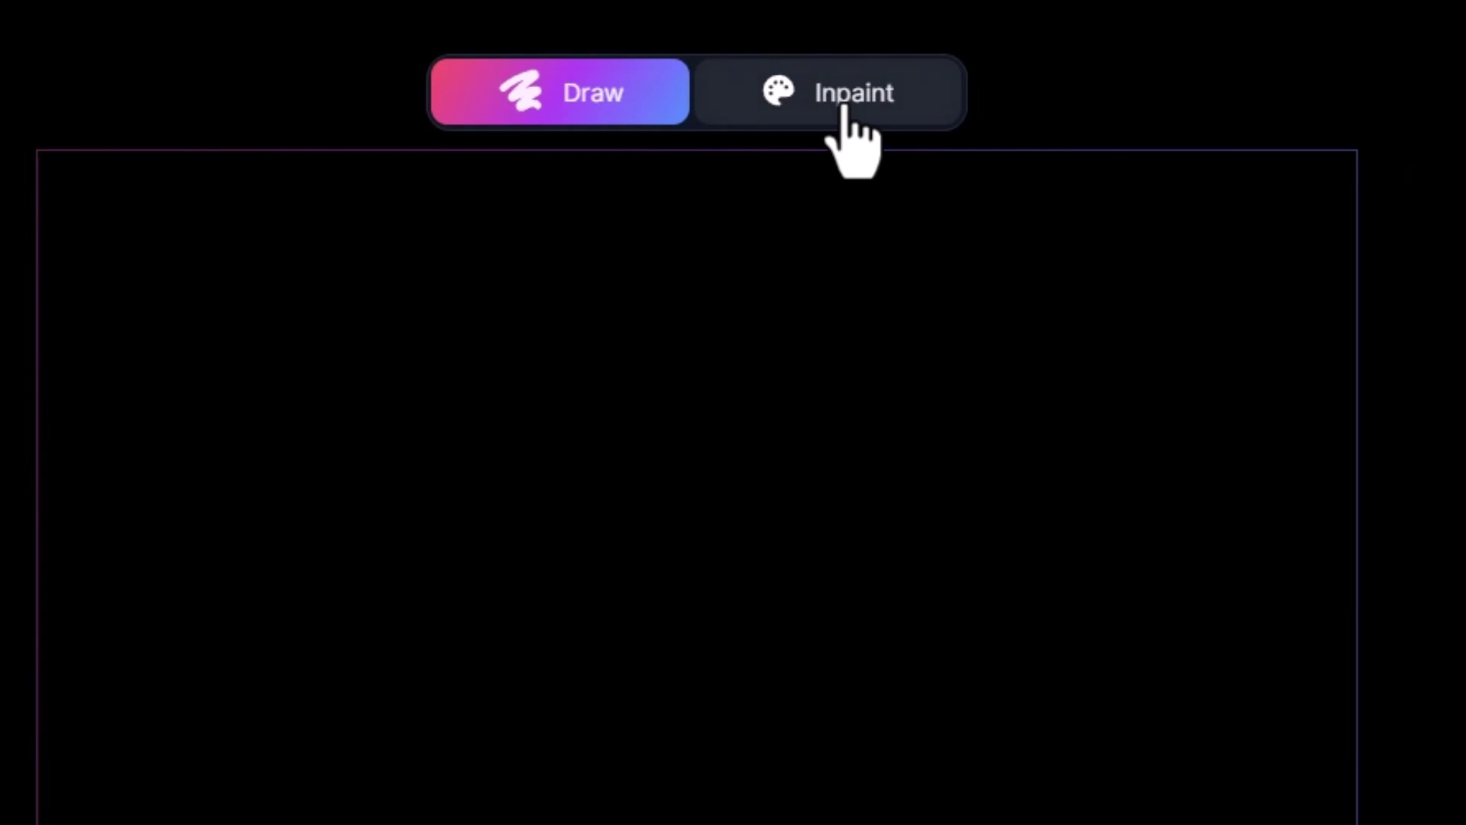
# Step: Switch to Inpaint mode and clear the red monster image from the canvas
pyautogui.click(845, 108)
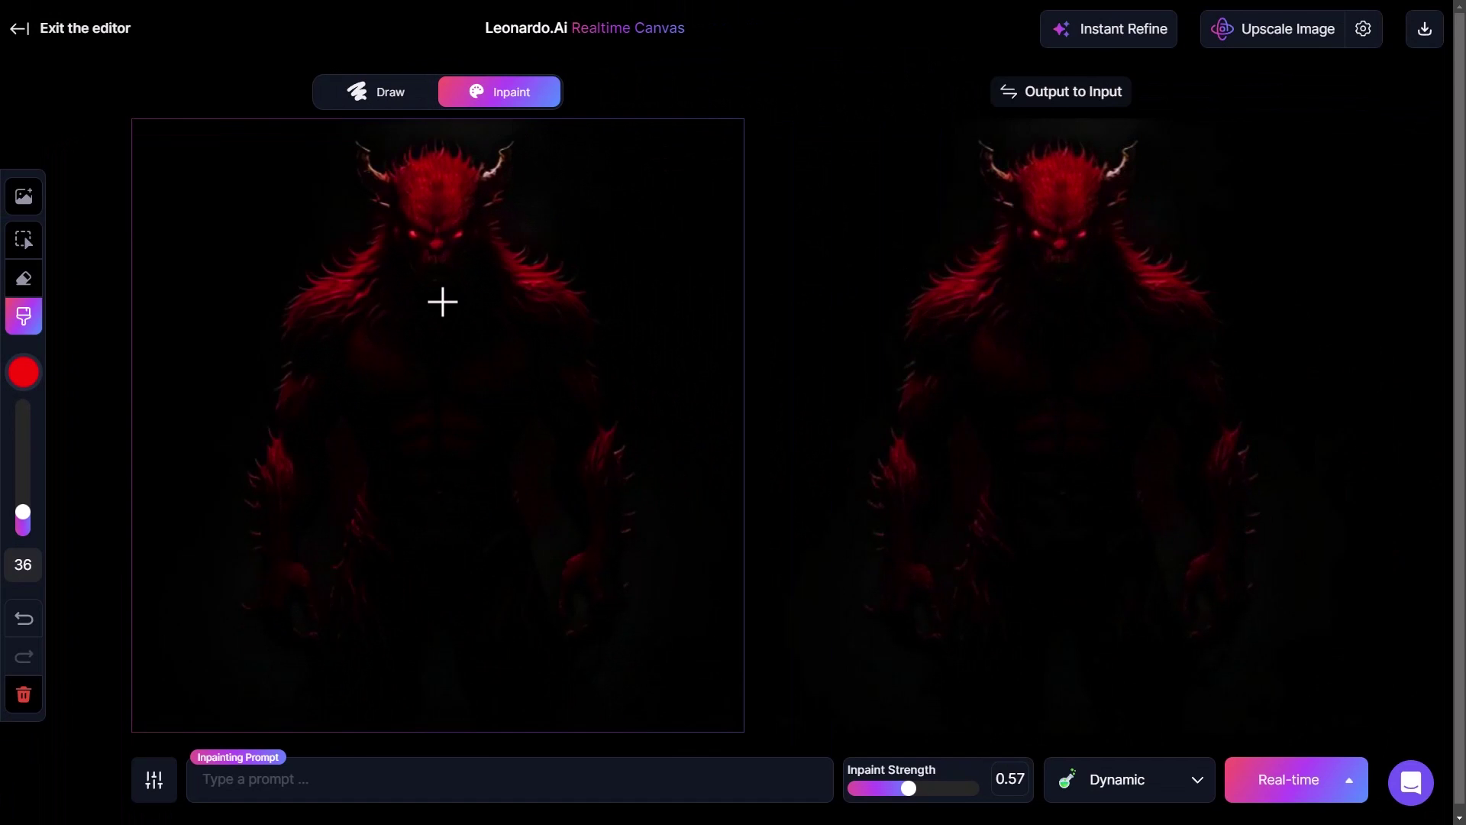
pyautogui.click(17, 706)
pyautogui.click(317, 695)
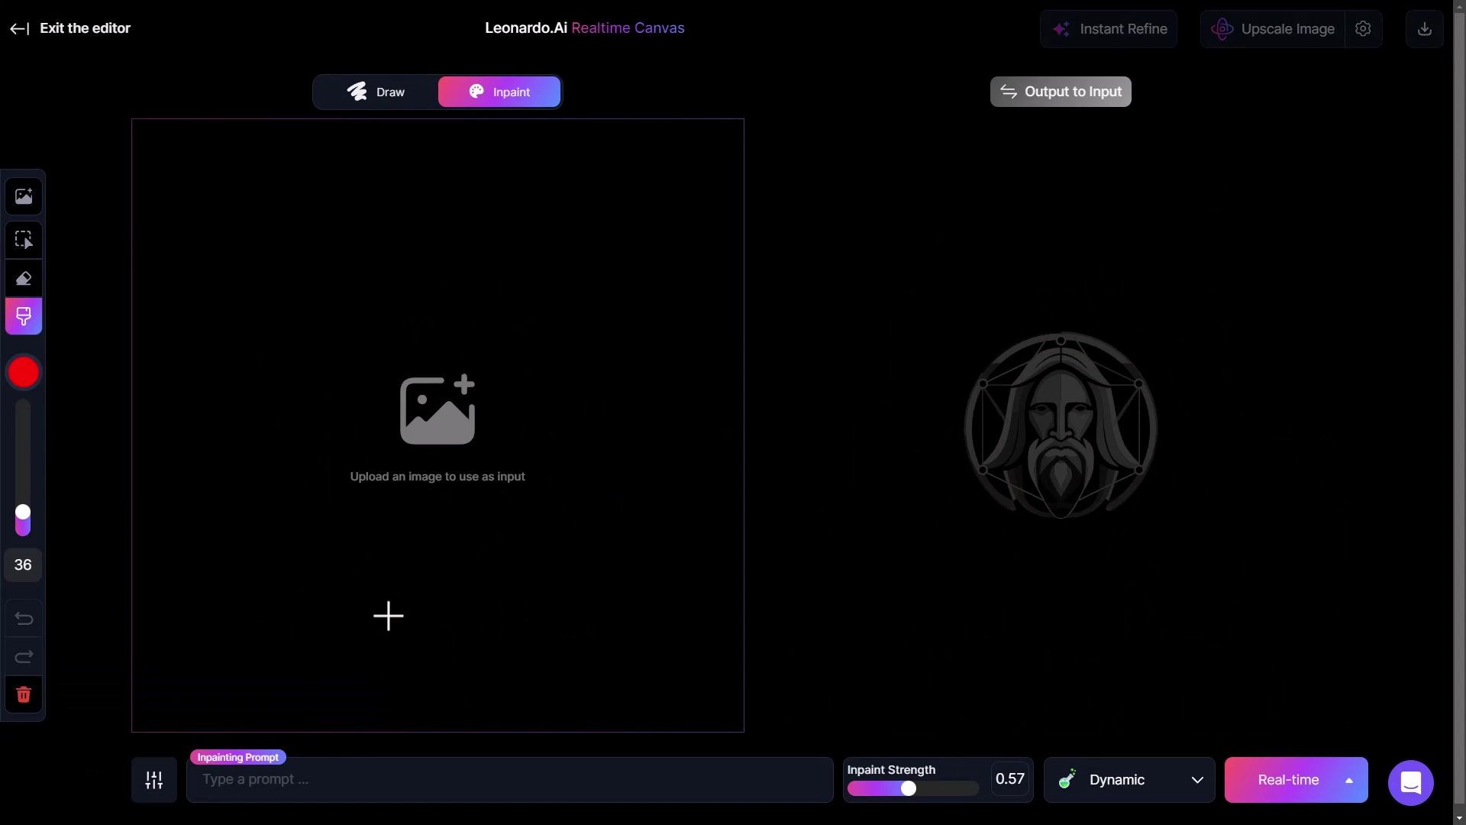
# Step: Set the inpaint strength to 0.86 and add the uploaded domed cathedral photo to the canvas
pyautogui.click(956, 787)
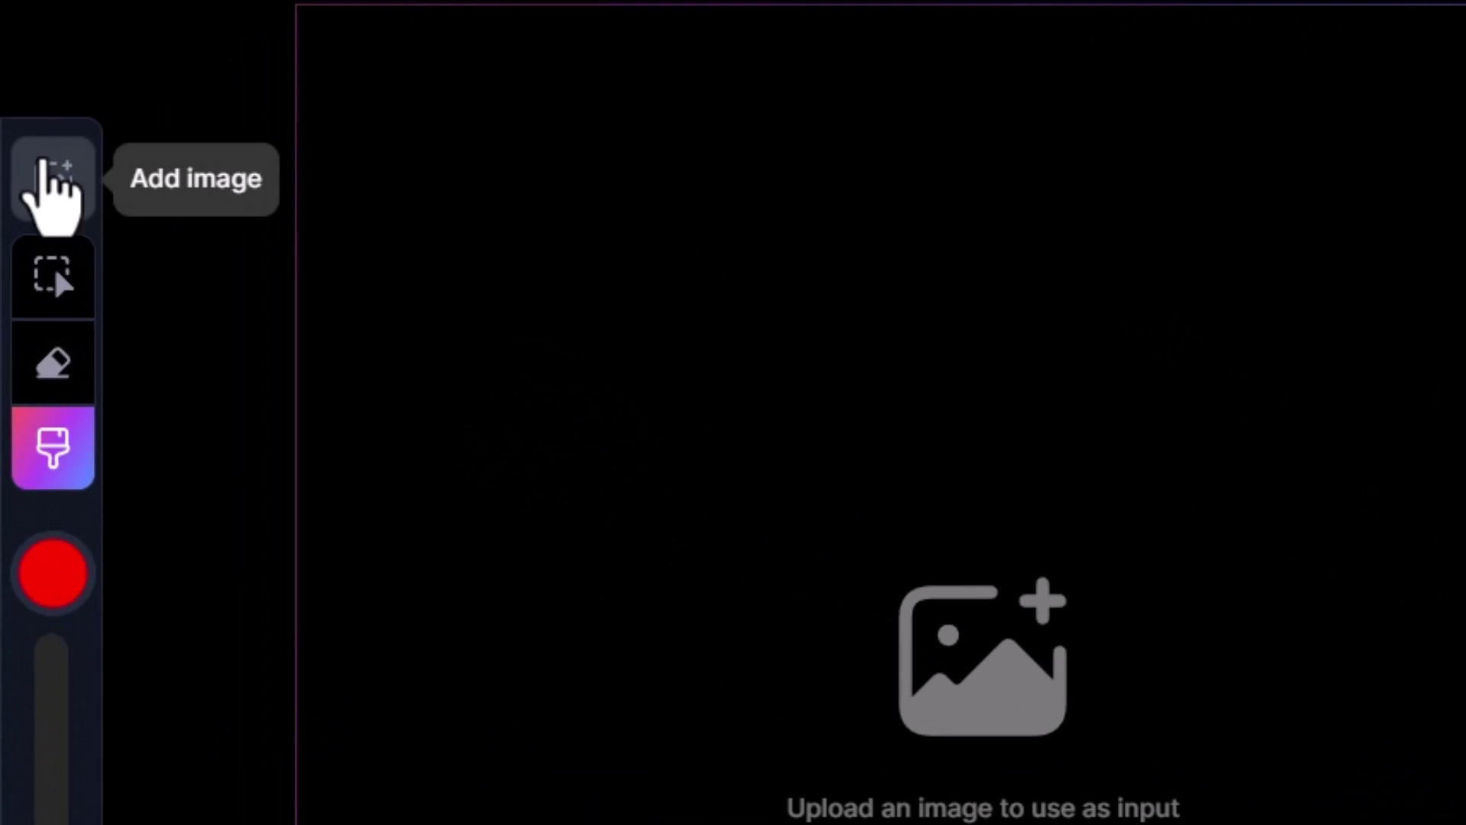
pyautogui.click(44, 182)
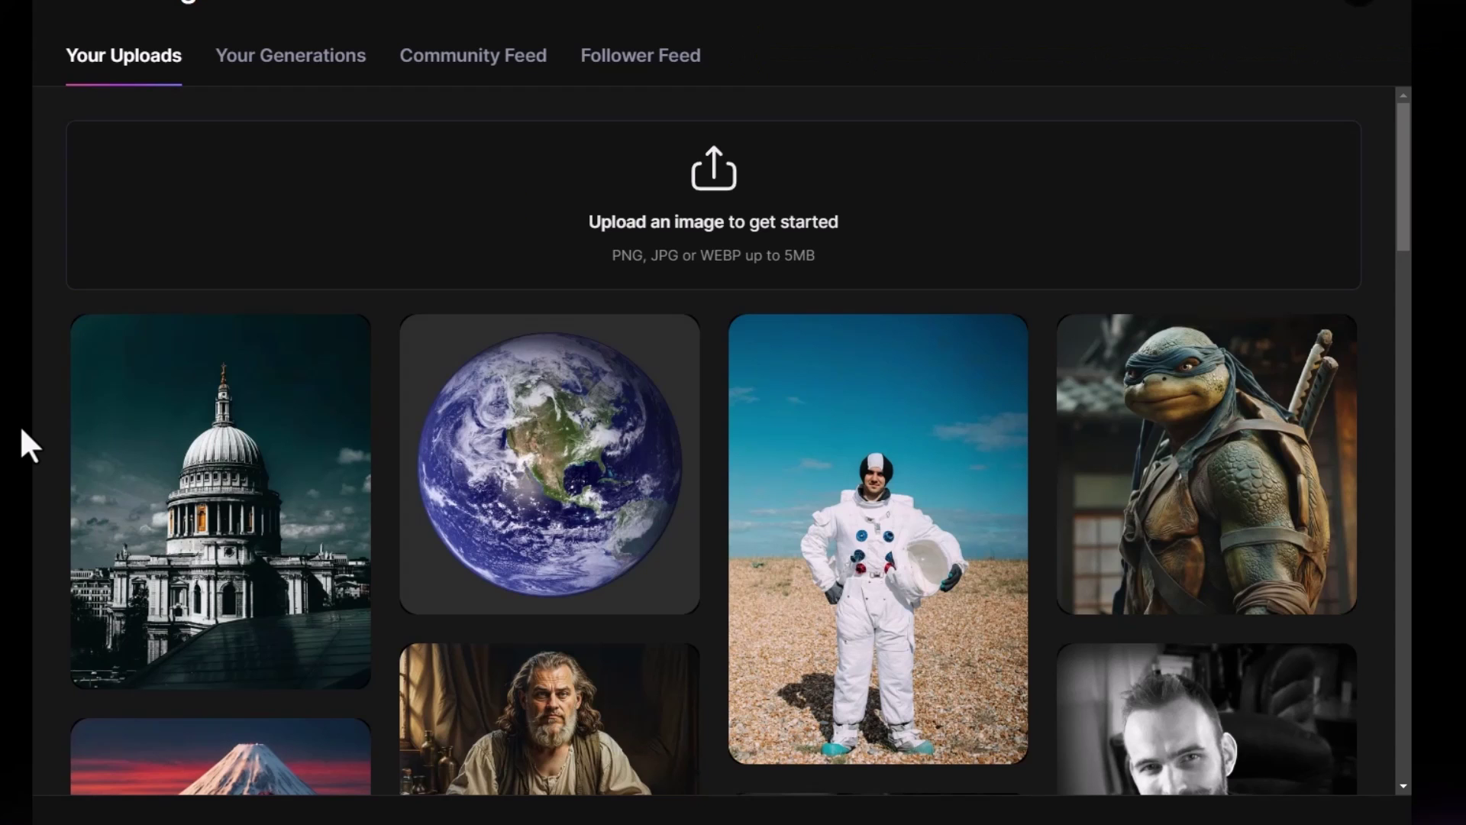
pyautogui.click(248, 496)
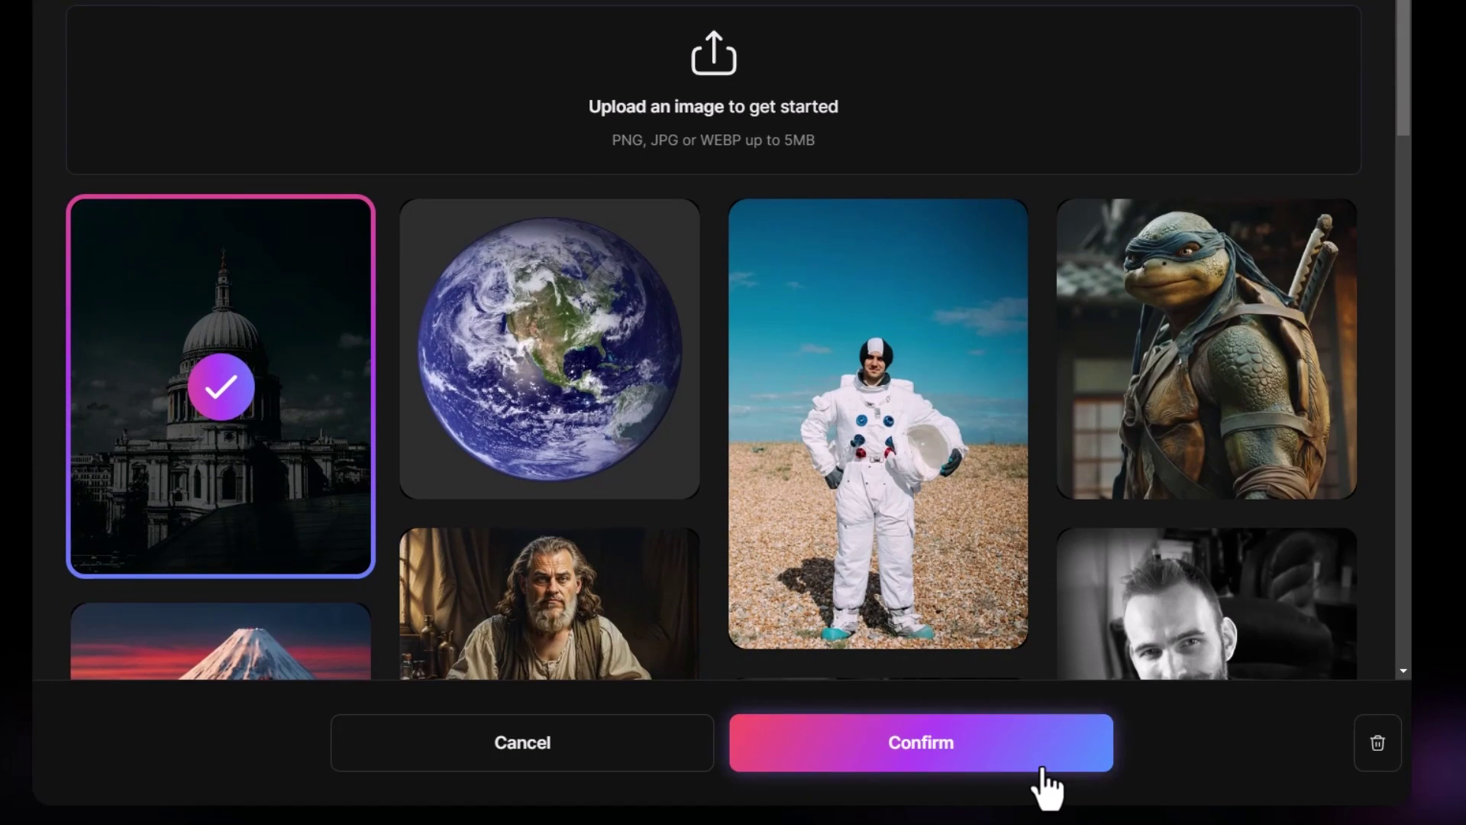
pyautogui.click(1035, 808)
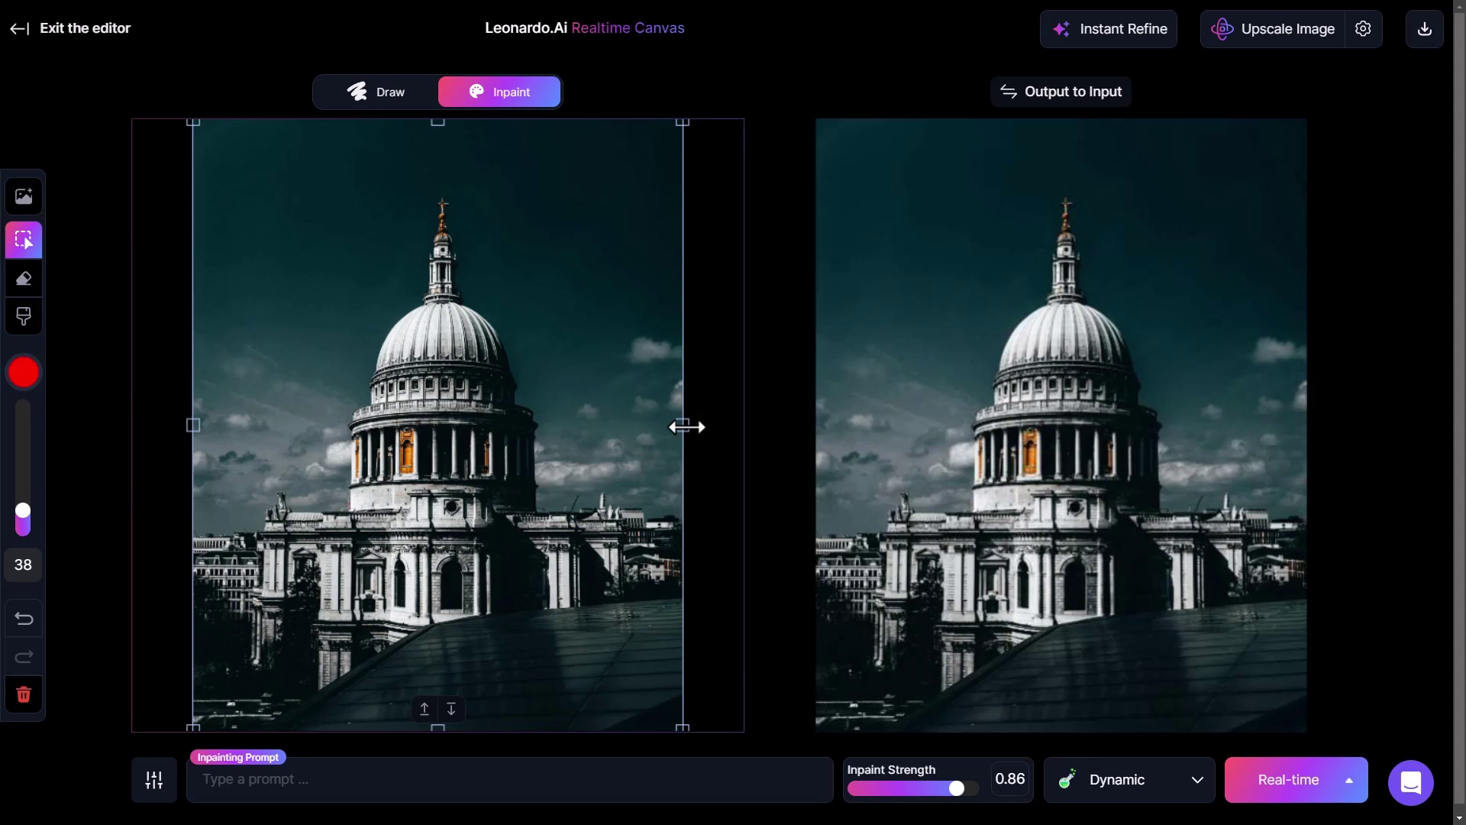
# Step: Try stretching the cathedral photo horizontally past the canvas's right edge, and undo the stretch
pyautogui.moveTo(683, 426); pyautogui.dragTo(845, 439)
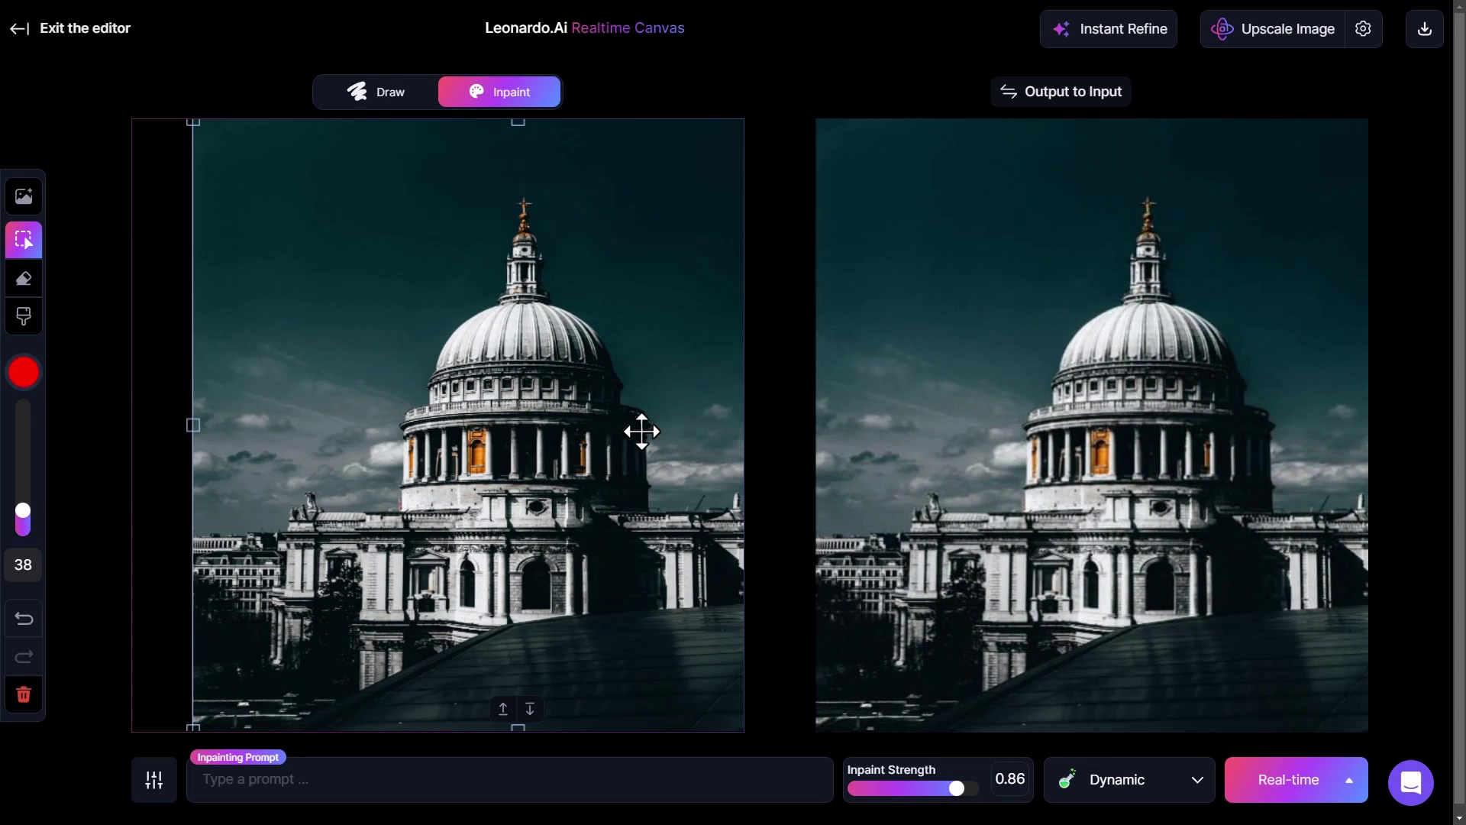
pyautogui.click(25, 619)
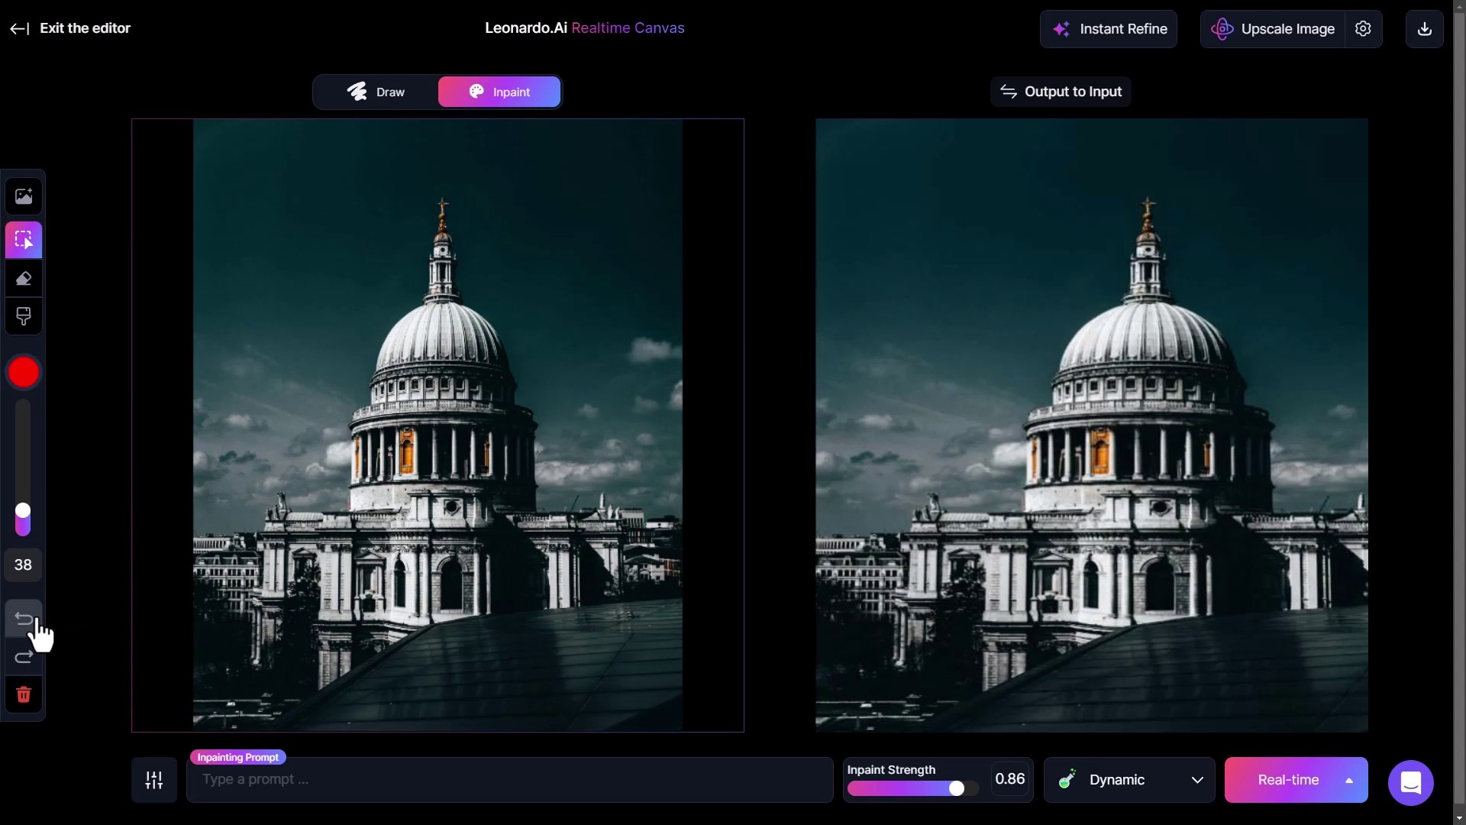
pyautogui.hotkey('ctrl', 'shift', 'z')
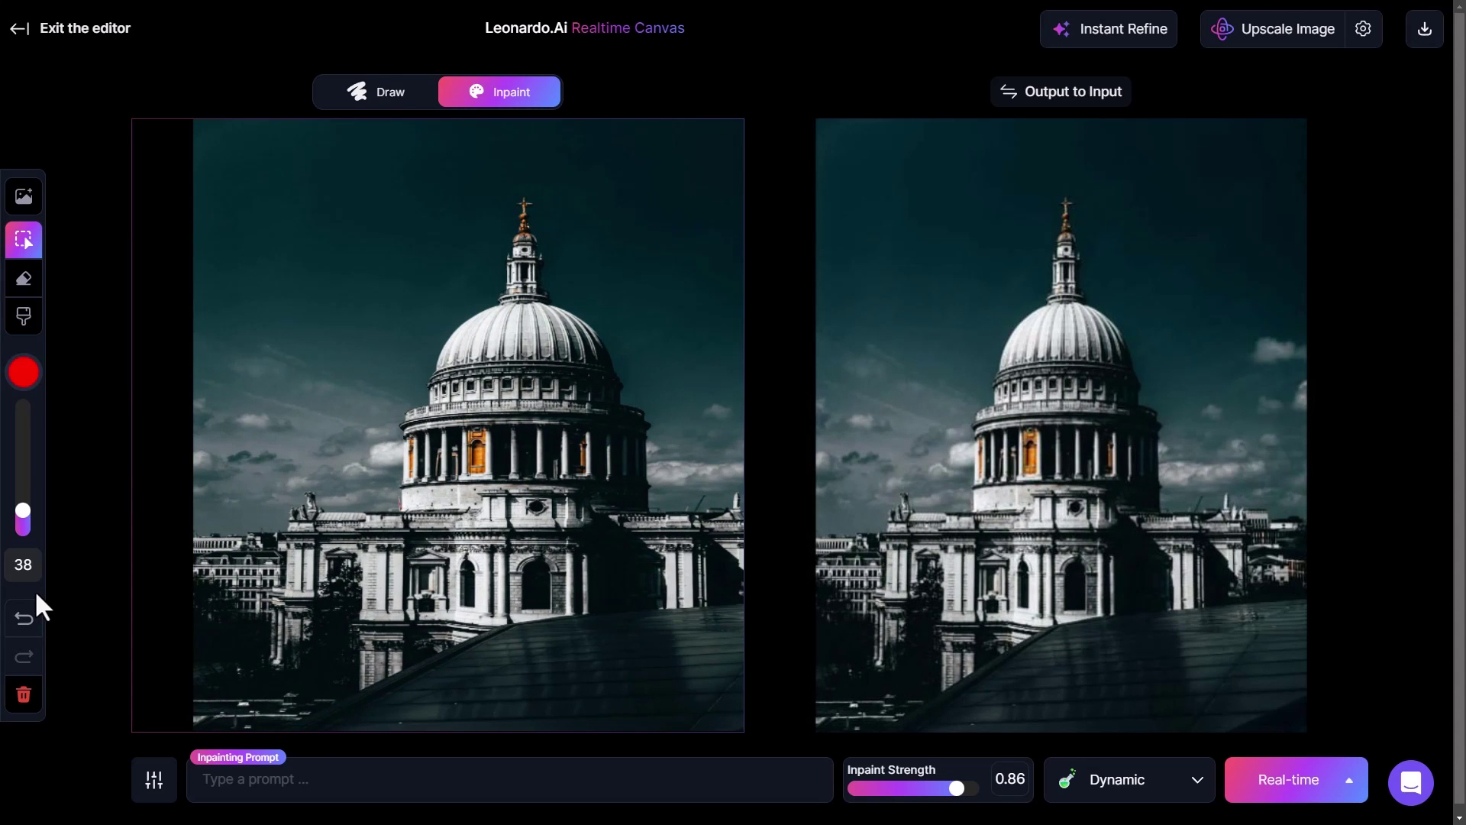
pyautogui.hotkey('ctrl', 'z')
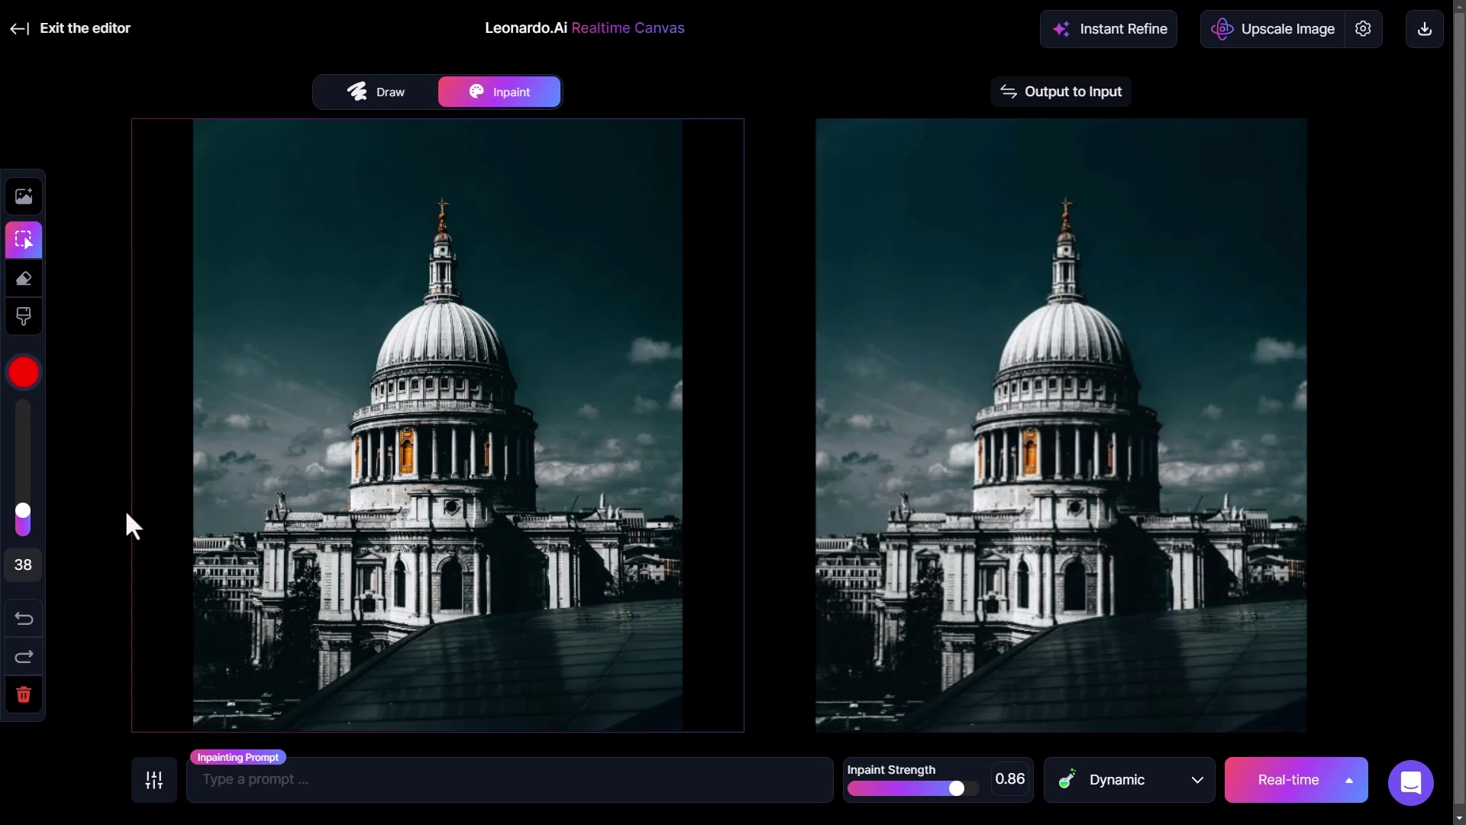
# Step: Reposition and proportionally enlarge the cathedral photo to fill the whole square canvas with the dome centred
pyautogui.moveTo(514, 203); pyautogui.dragTo(426, 382)
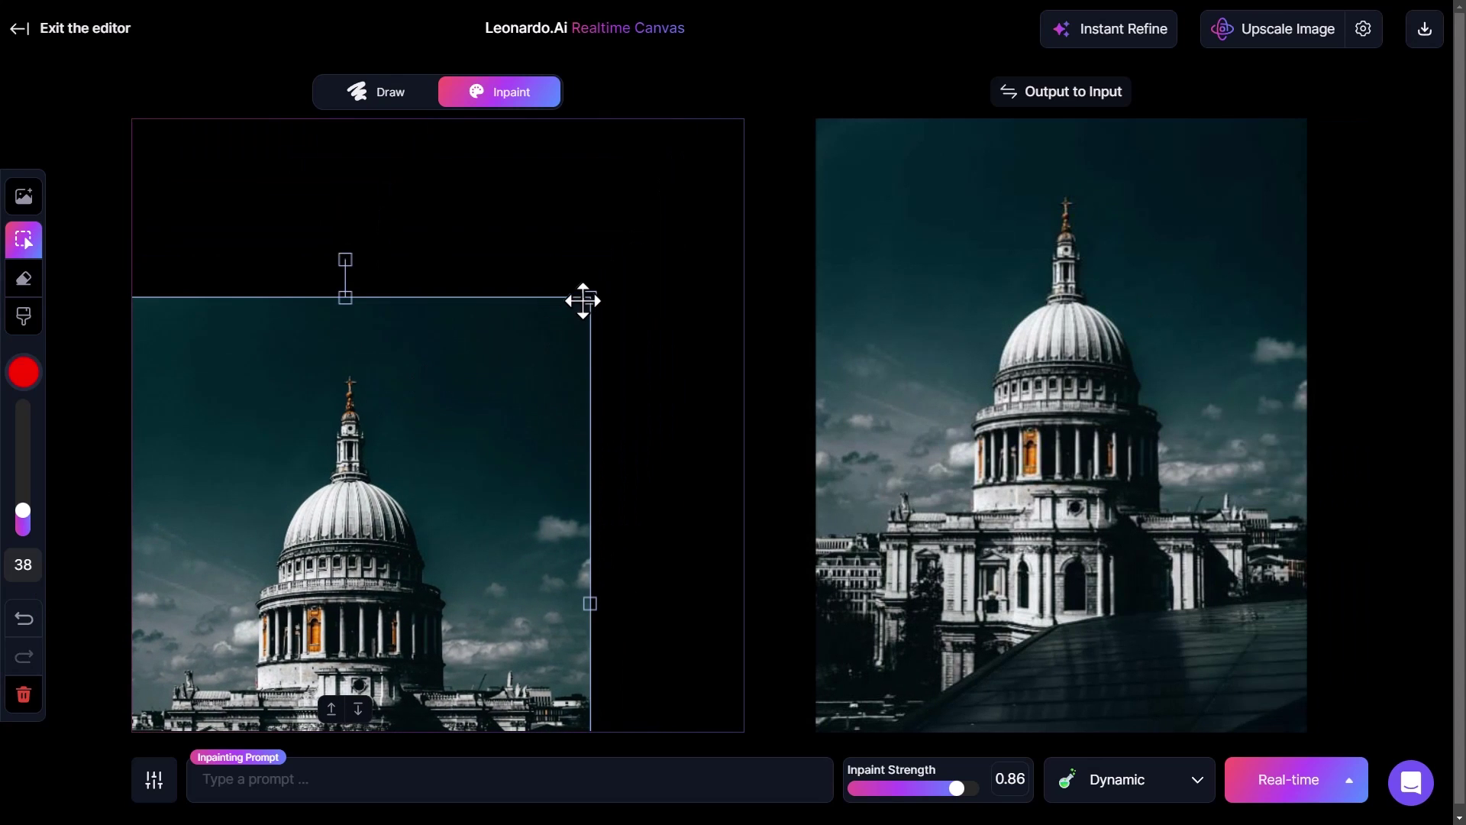
pyautogui.moveTo(589, 298); pyautogui.dragTo(763, 131)
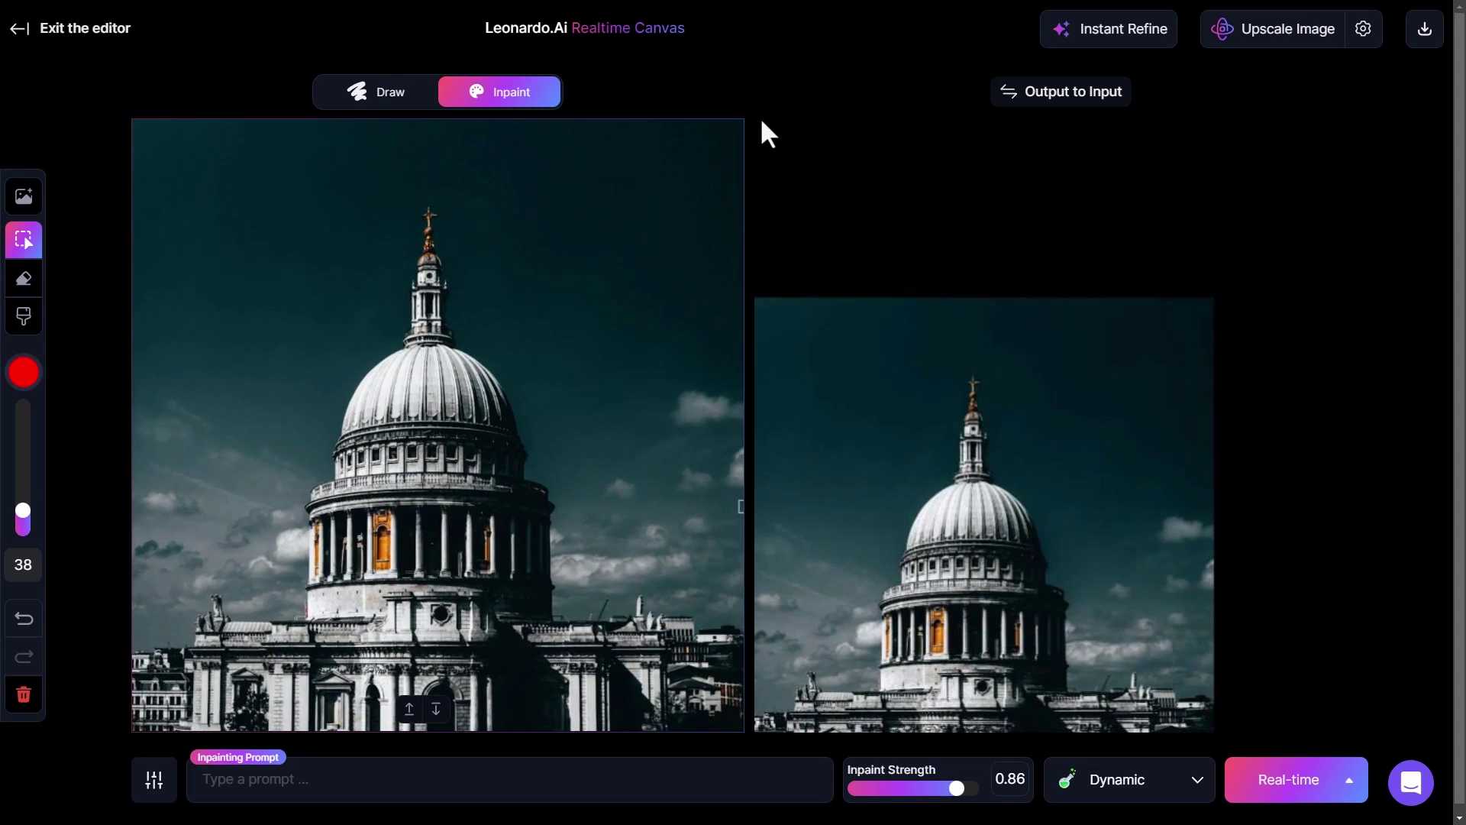
pyautogui.moveTo(567, 357); pyautogui.dragTo(576, 288)
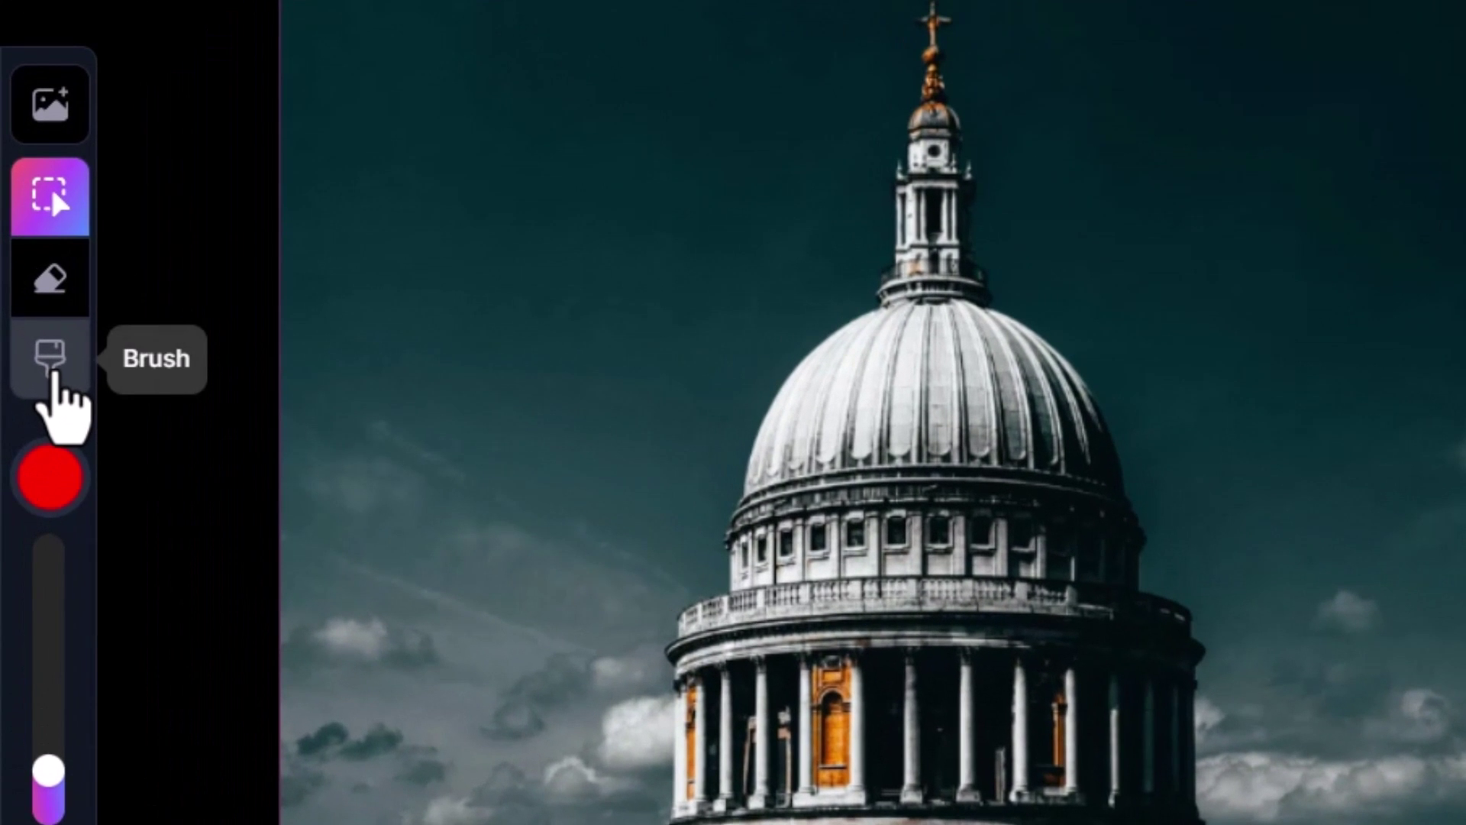
# Step: Activate the Brush tool and set its colour to pale pinkish white, #EADFDF
pyautogui.click(24, 317)
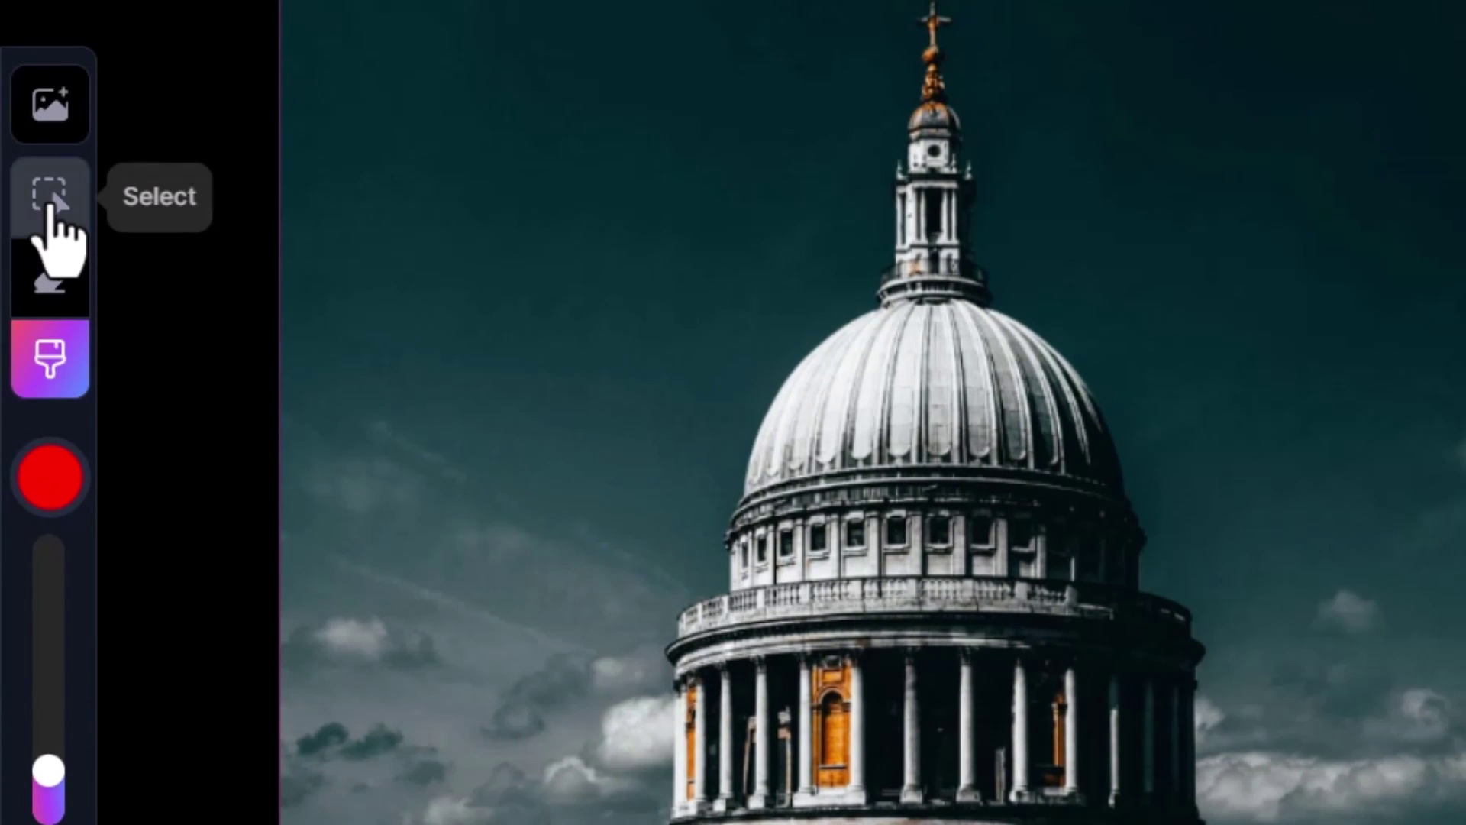
pyautogui.click(51, 200)
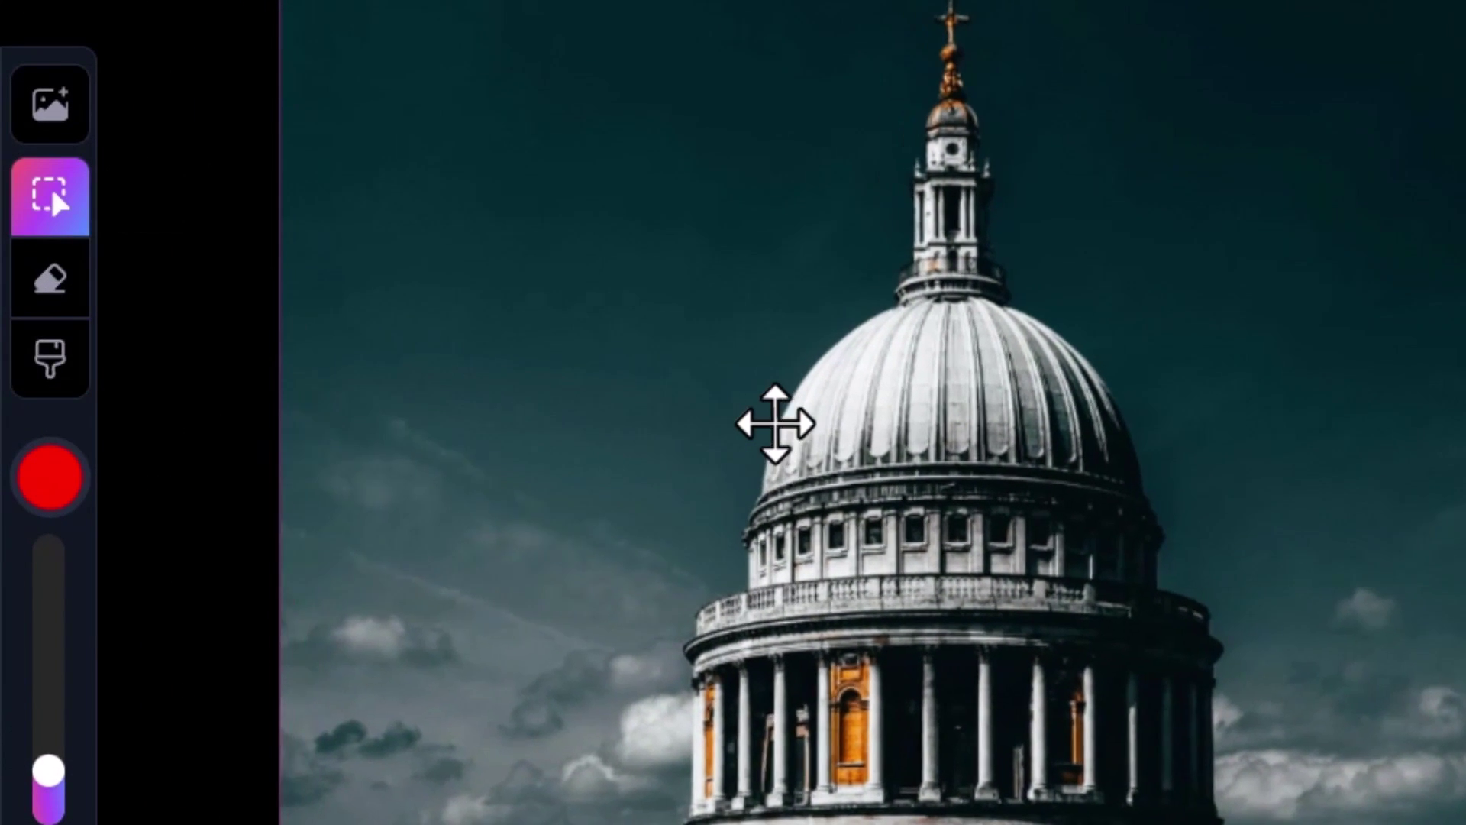
pyautogui.click(51, 358)
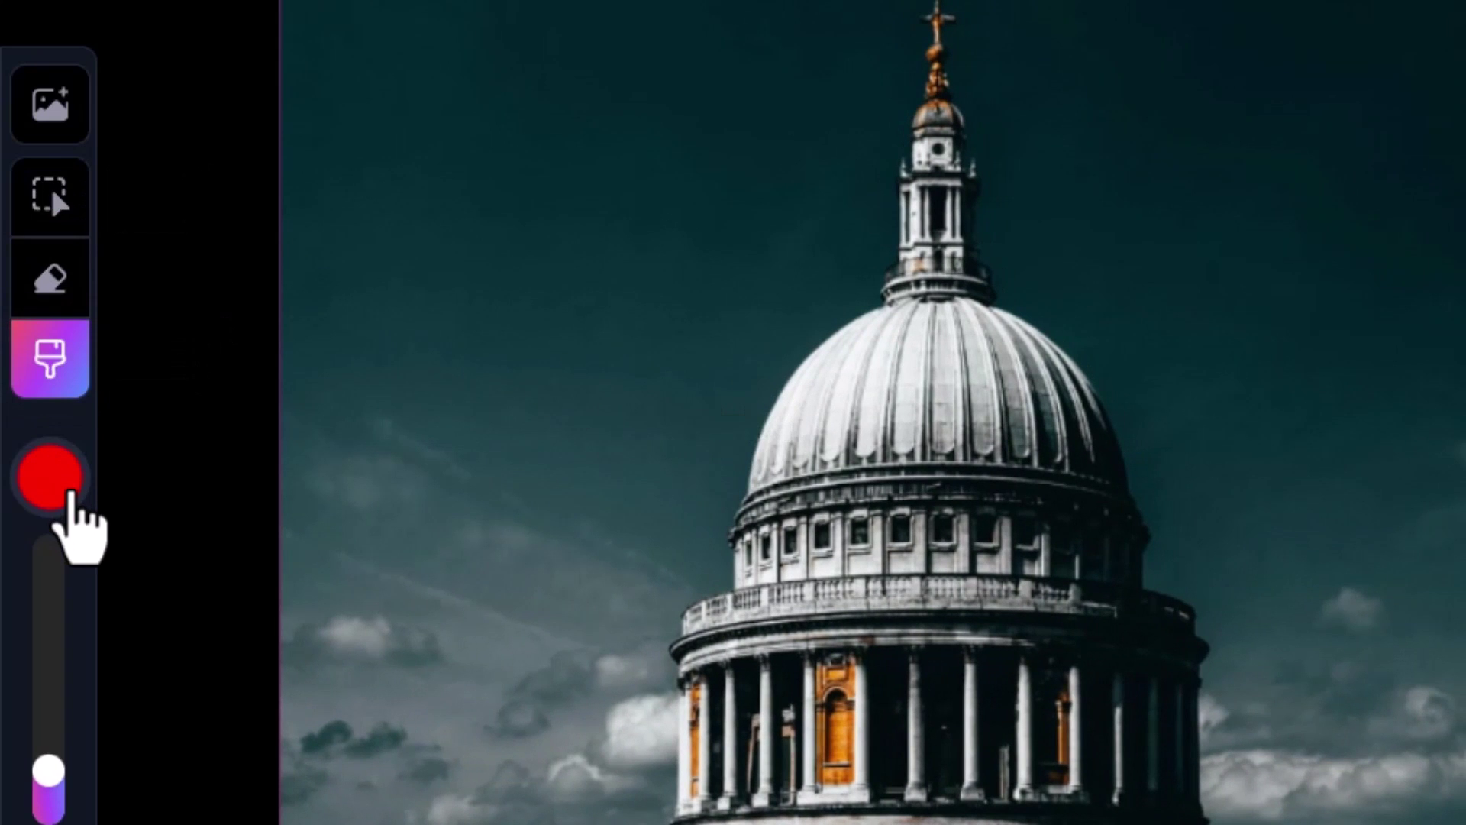
pyautogui.click(62, 492)
pyautogui.moveTo(180, 170); pyautogui.dragTo(167, 160)
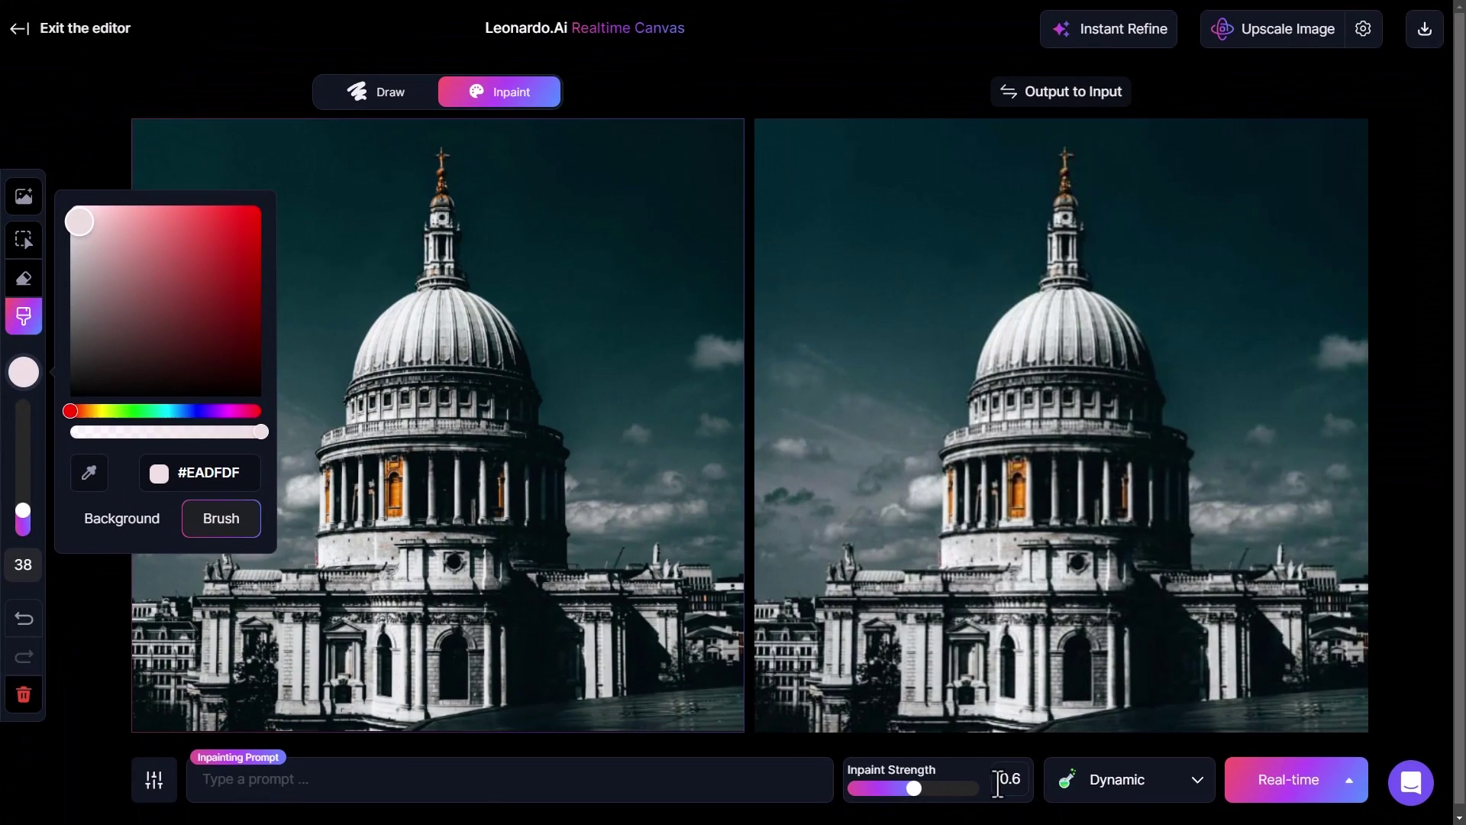
# Step: Set the inpaint strength to 0.57 and paint a tall tower with a shorter branching leg on each side of the cathedral
pyautogui.moveTo(914, 791); pyautogui.dragTo(908, 789)
pyautogui.moveTo(672, 561); pyautogui.dragTo(663, 221)
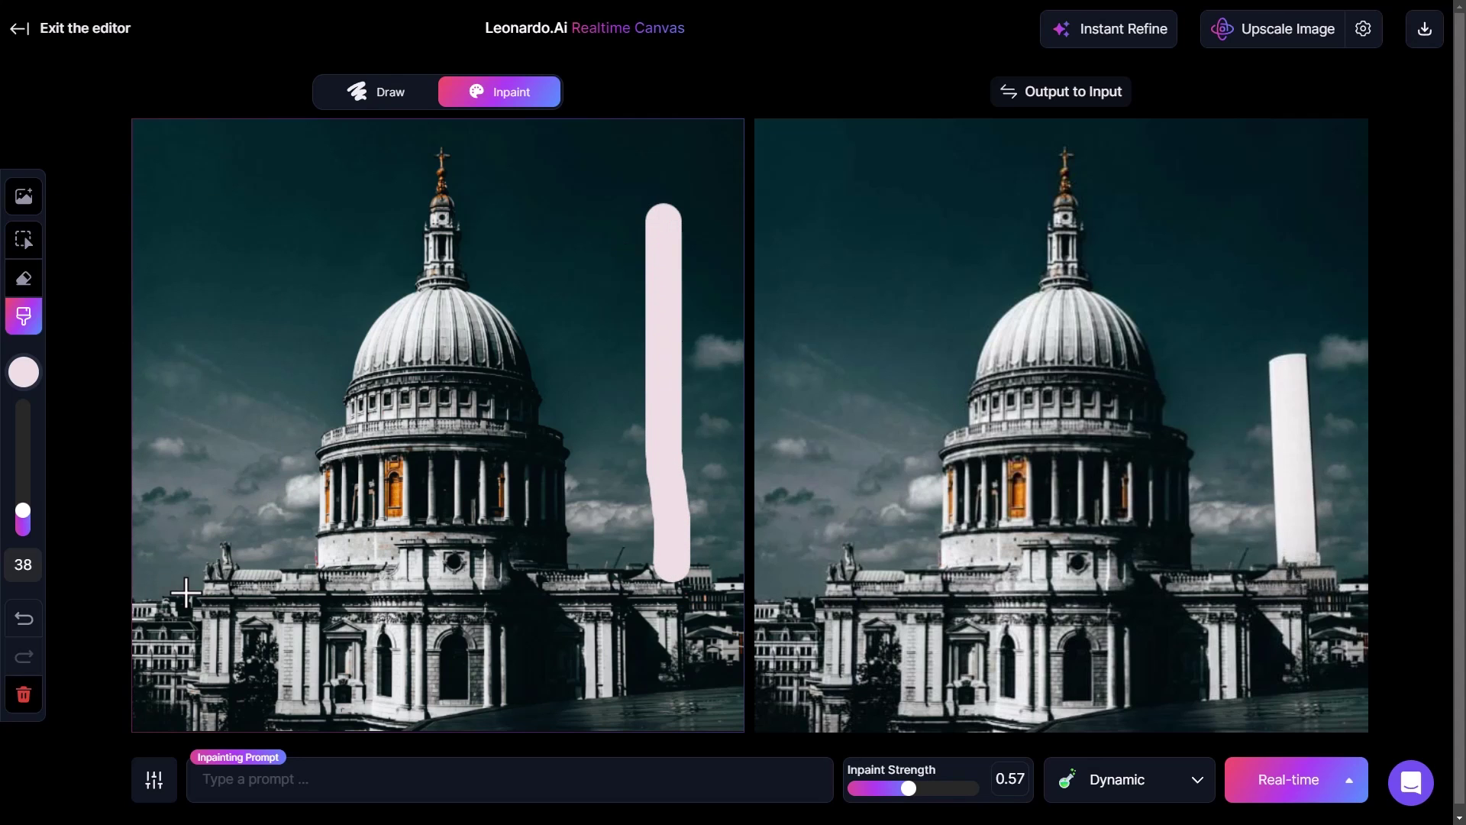
pyautogui.moveTo(187, 592)
pyautogui.mouseDown()
pyautogui.moveTo(202, 439)
pyautogui.moveTo(187, 210)
pyautogui.mouseUp()
pyautogui.moveTo(243, 342)
pyautogui.mouseDown()
pyautogui.moveTo(255, 337)
pyautogui.moveTo(277, 578)
pyautogui.mouseUp()
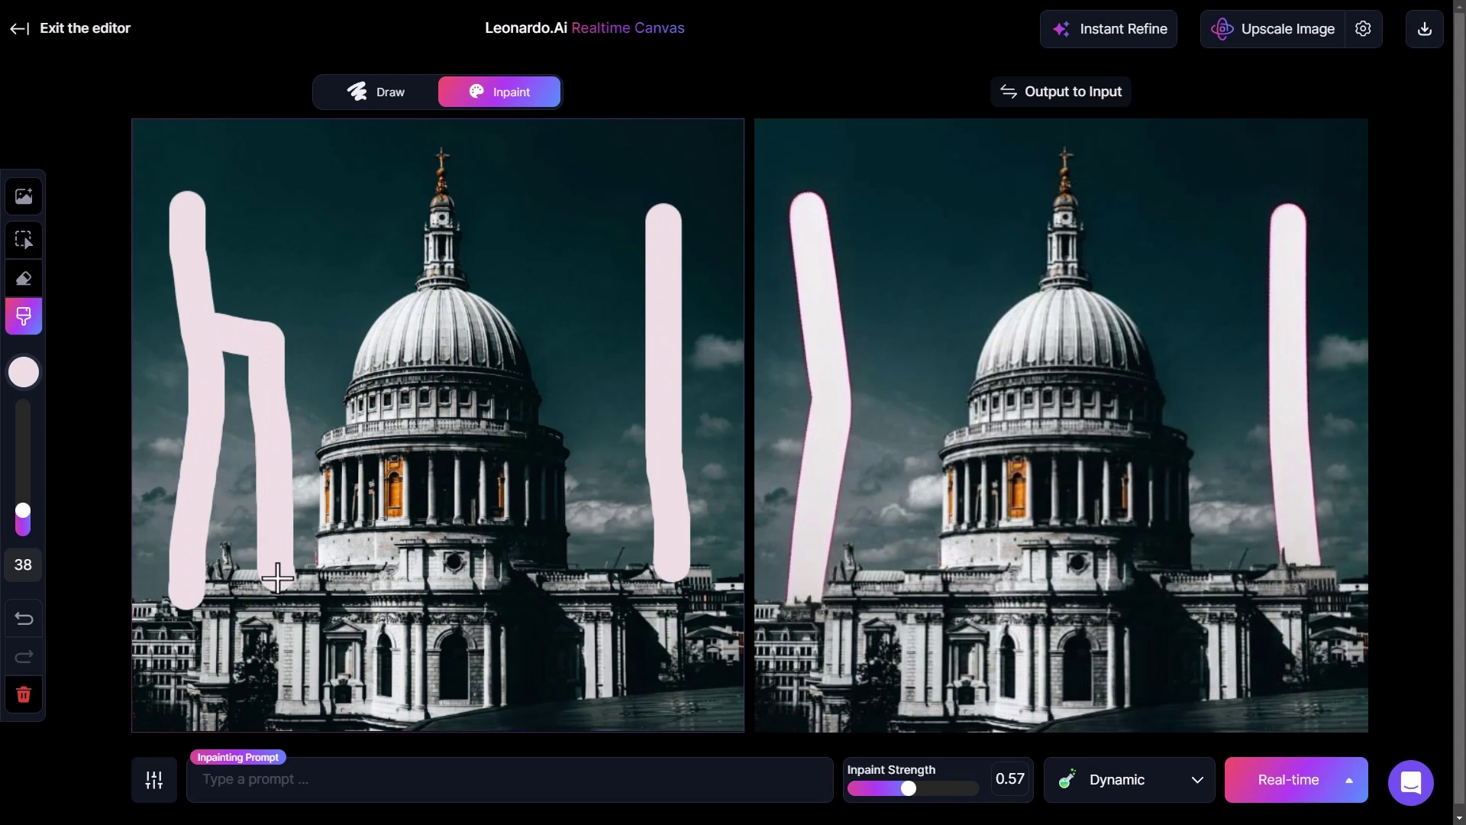
pyautogui.moveTo(654, 340)
pyautogui.mouseDown()
pyautogui.moveTo(613, 361)
pyautogui.moveTo(599, 582)
pyautogui.mouseUp()
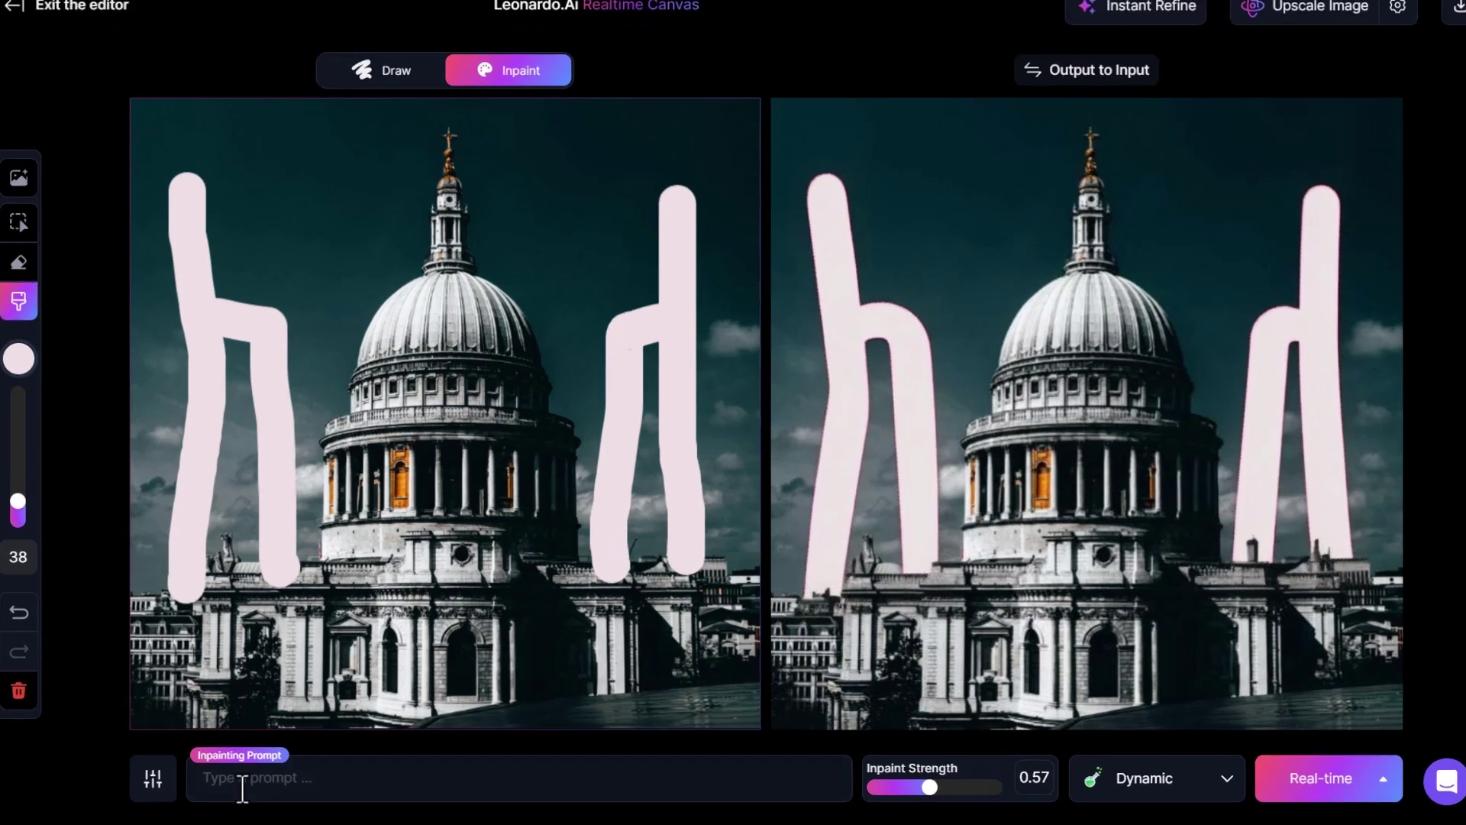
# Step: Enter the inpainting prompt "in a gray building in brutalism style" and set the inpaint strength to 0.58
pyautogui.click(266, 786)
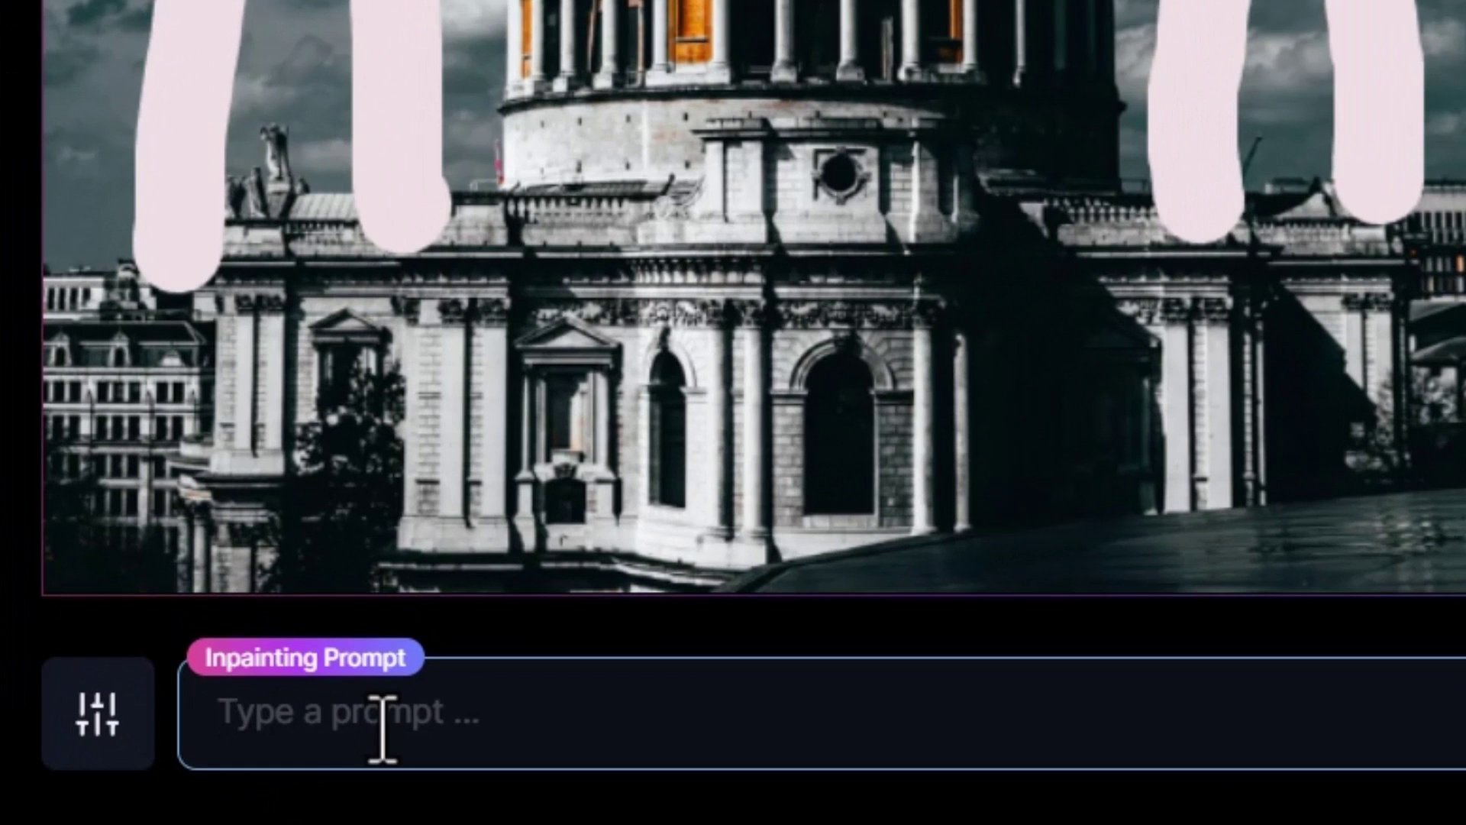
pyautogui.write('in a gray building in brutalism style')
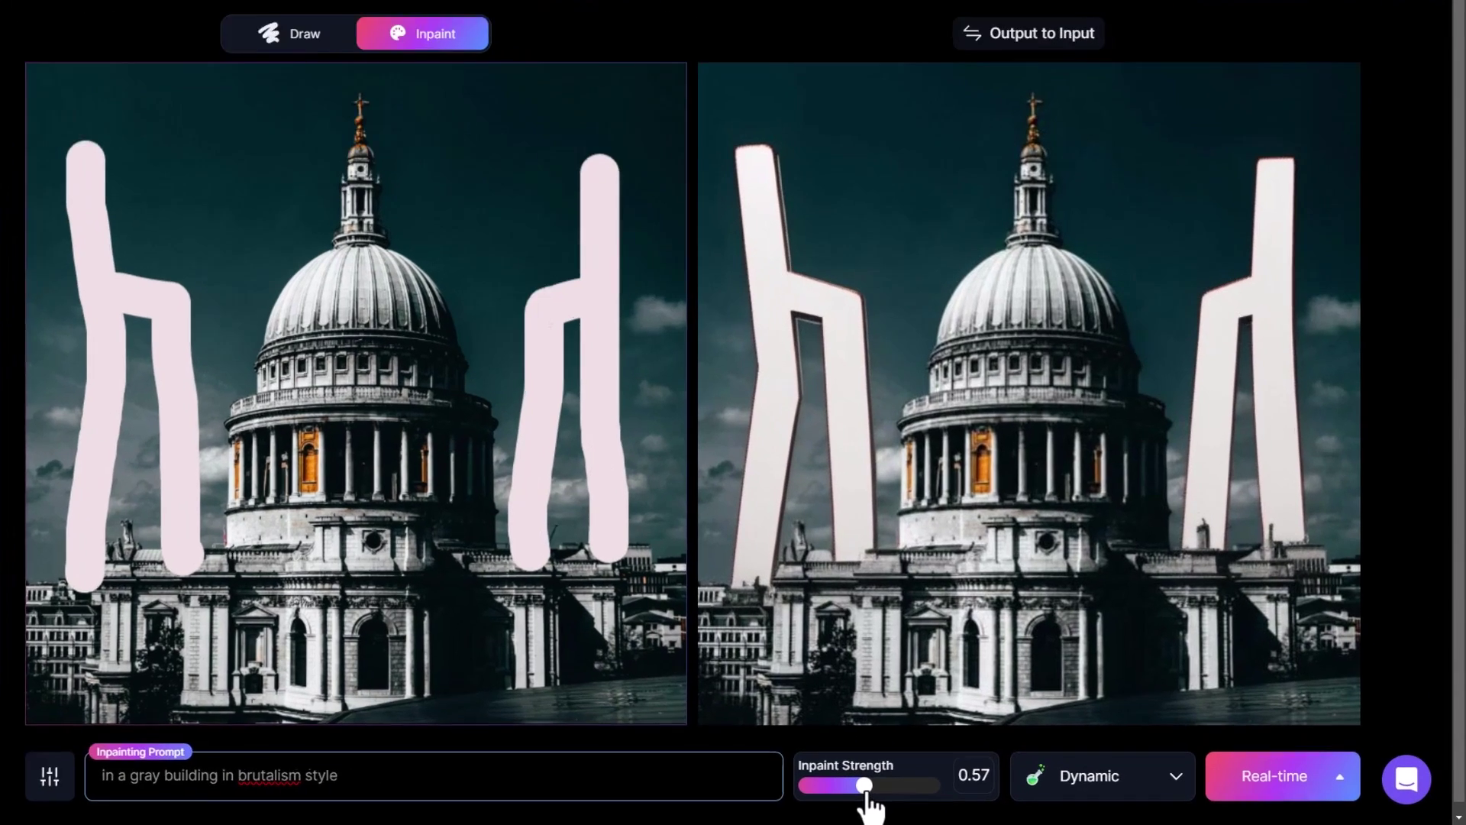
pyautogui.moveTo(909, 790); pyautogui.dragTo(912, 790)
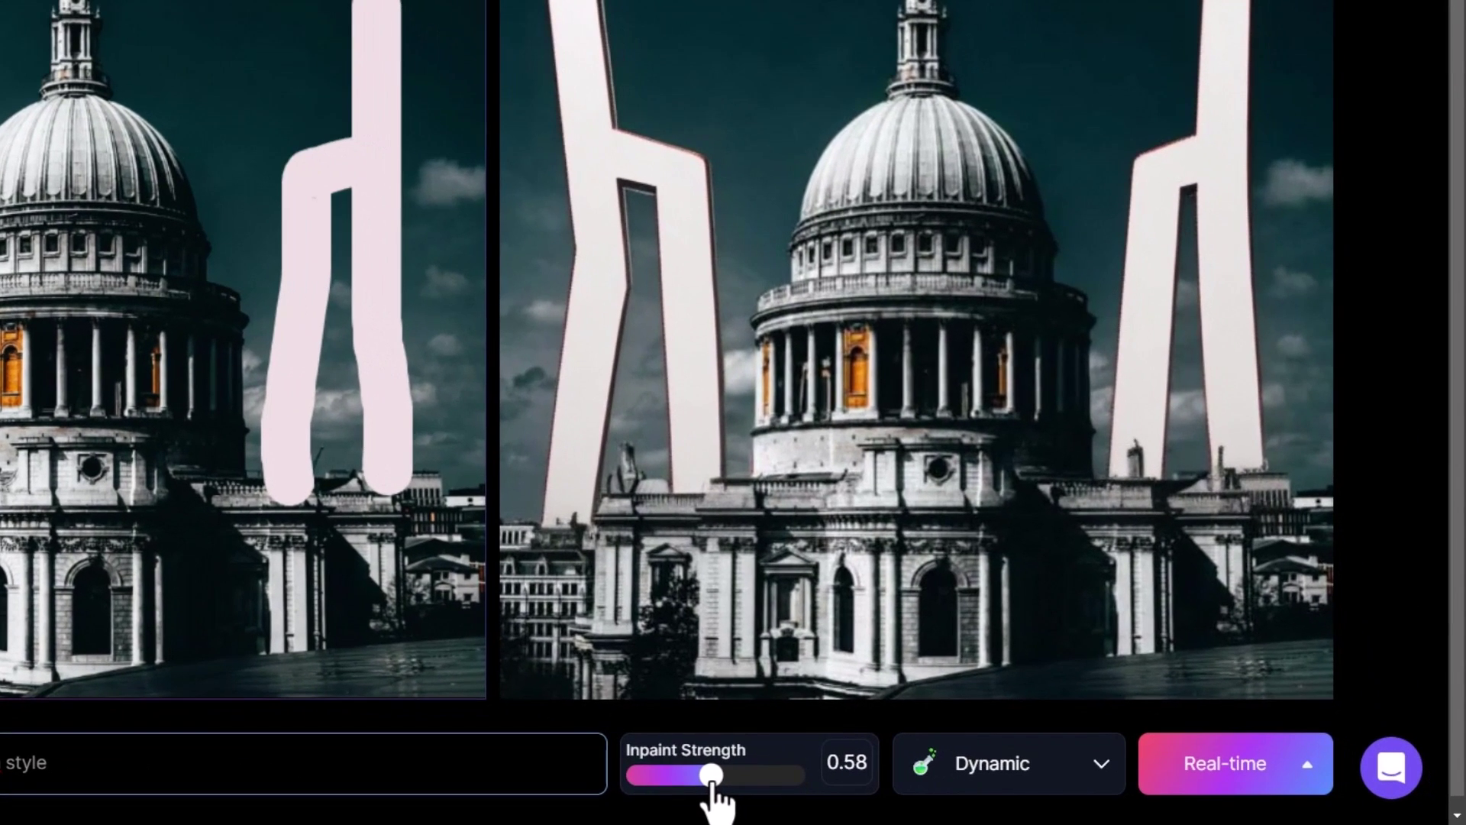
# Step: Try the inpaint strength at 1 and 0.2, and finish with it set to 0.77
pyautogui.moveTo(712, 784); pyautogui.dragTo(831, 779)
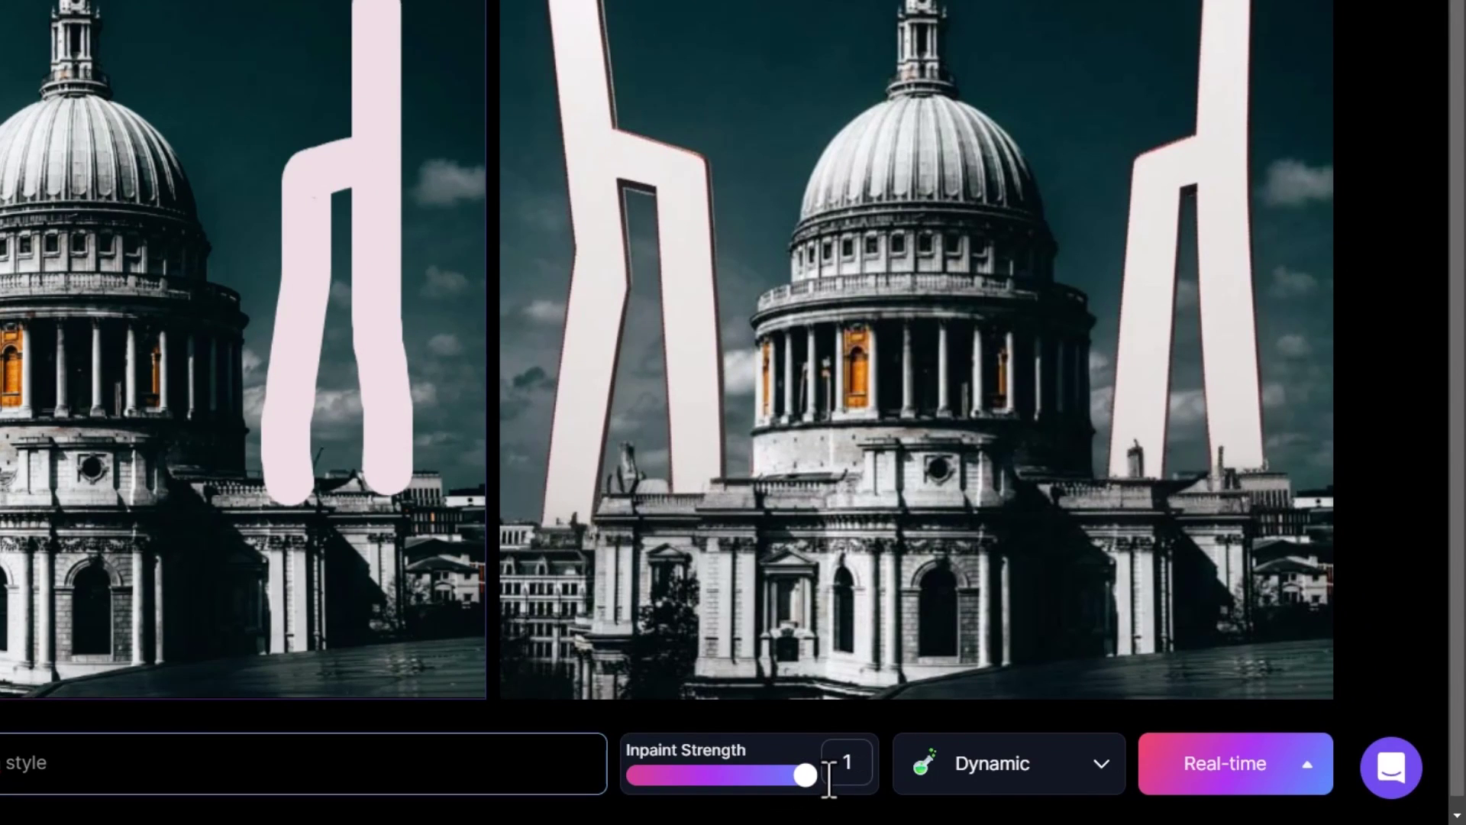
pyautogui.moveTo(805, 776); pyautogui.dragTo(576, 770)
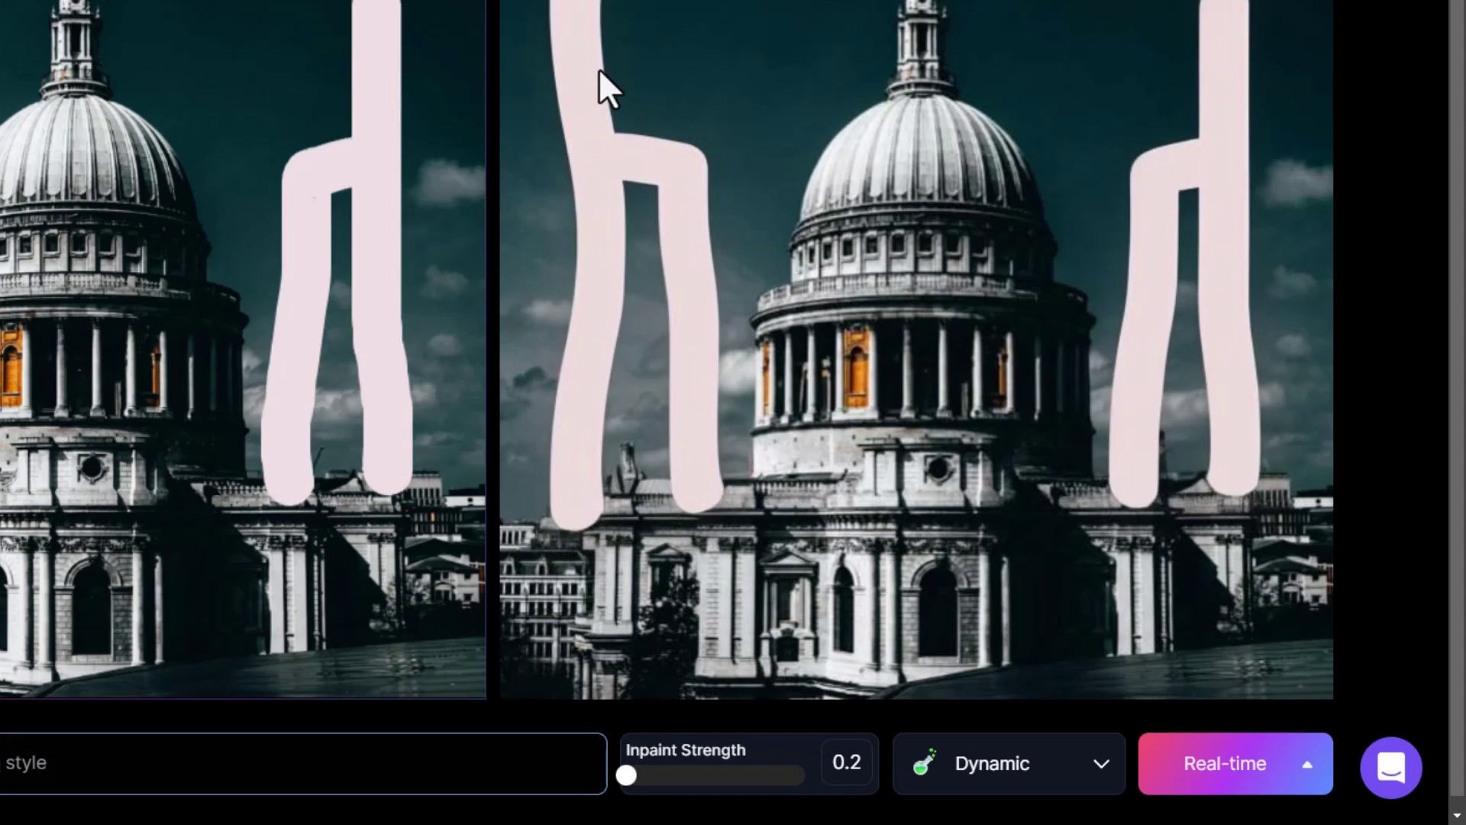
pyautogui.click(741, 776)
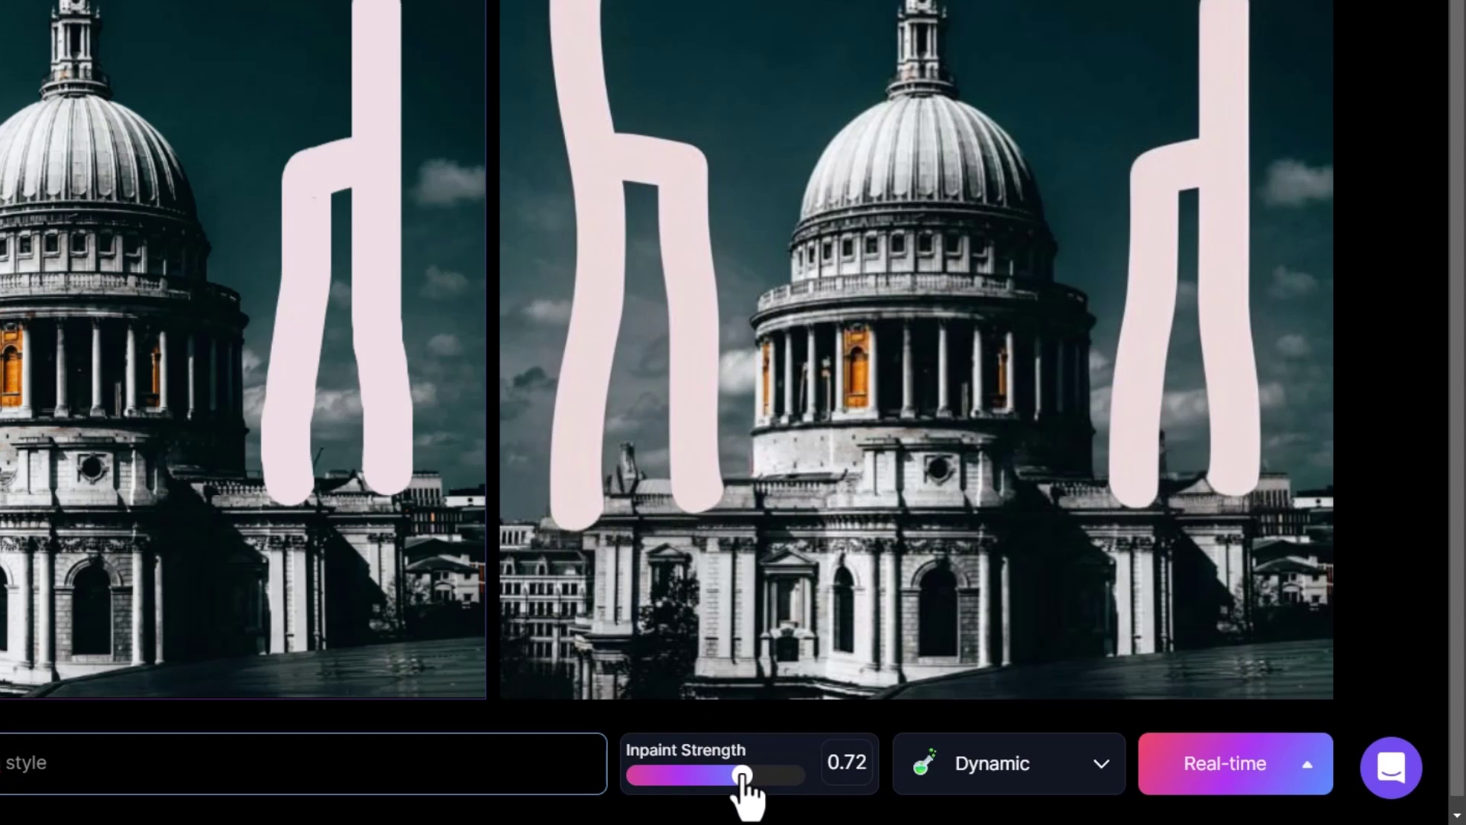
pyautogui.moveTo(745, 776); pyautogui.dragTo(762, 777)
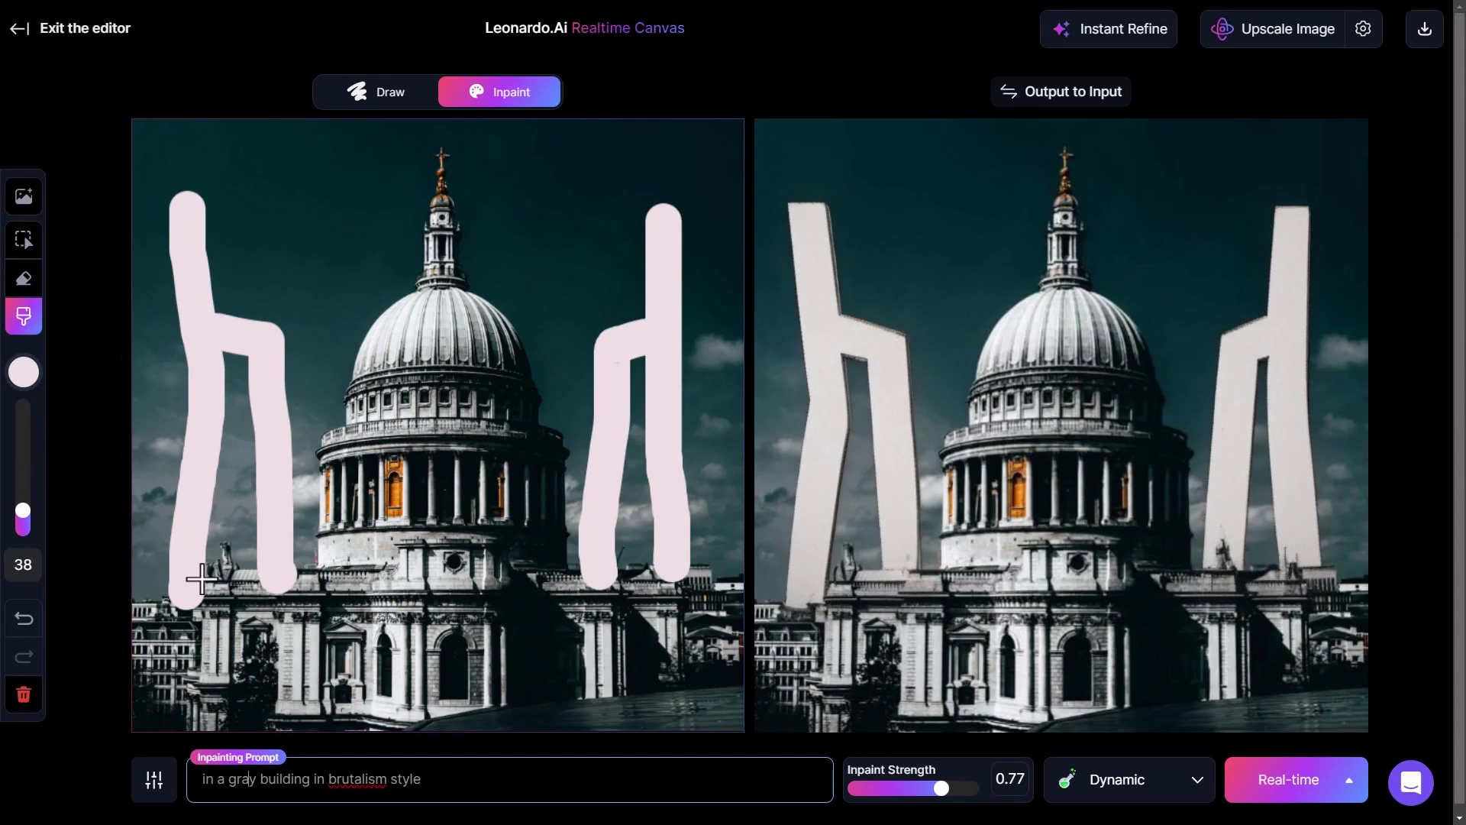
# Step: Set the brush to gray #A1A1A1 at size 29 and paint shading over the tall towers and branching legs on both sides
pyautogui.click(24, 374)
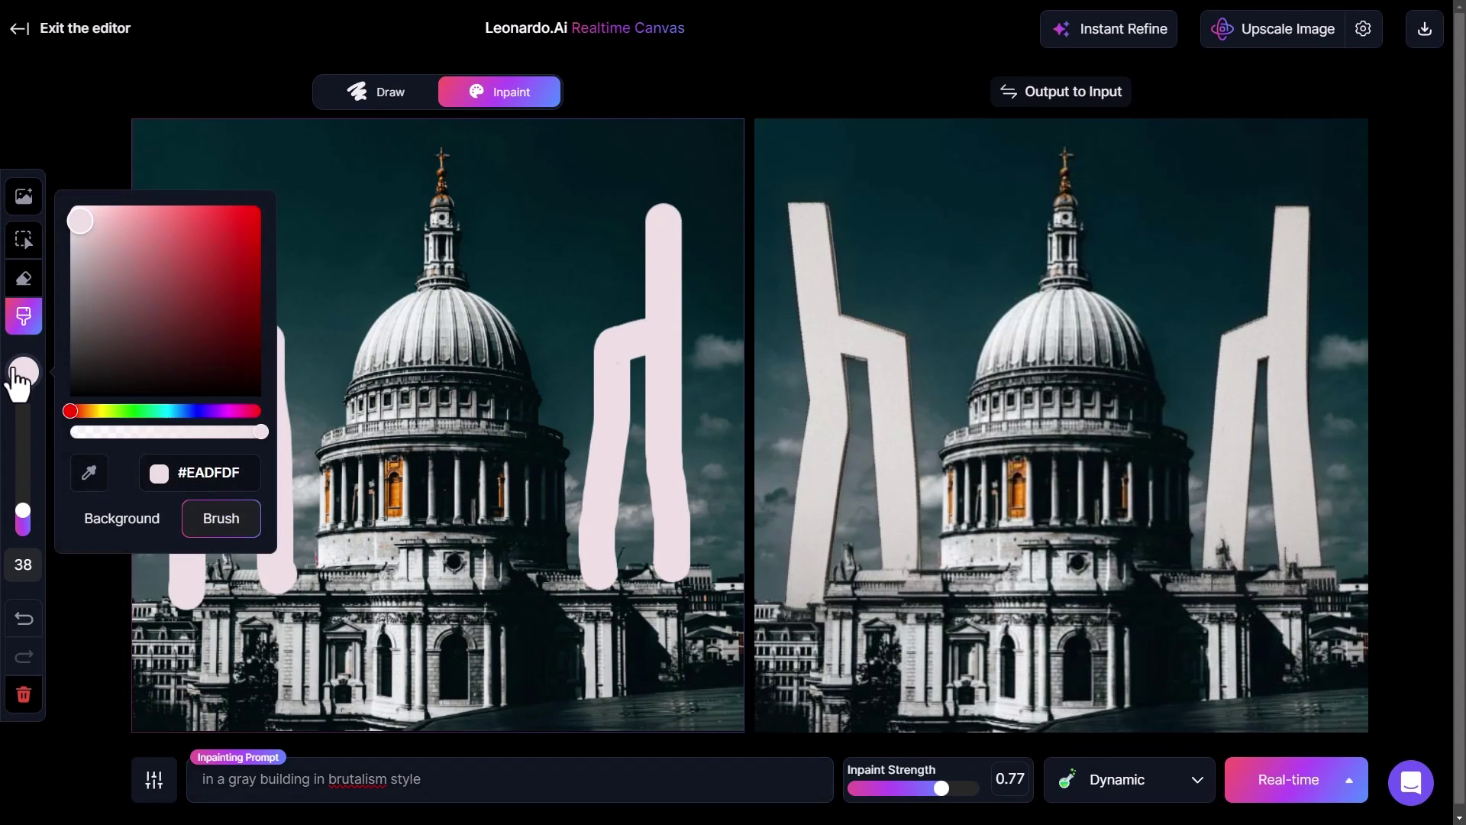
pyautogui.moveTo(71, 261); pyautogui.dragTo(58, 275)
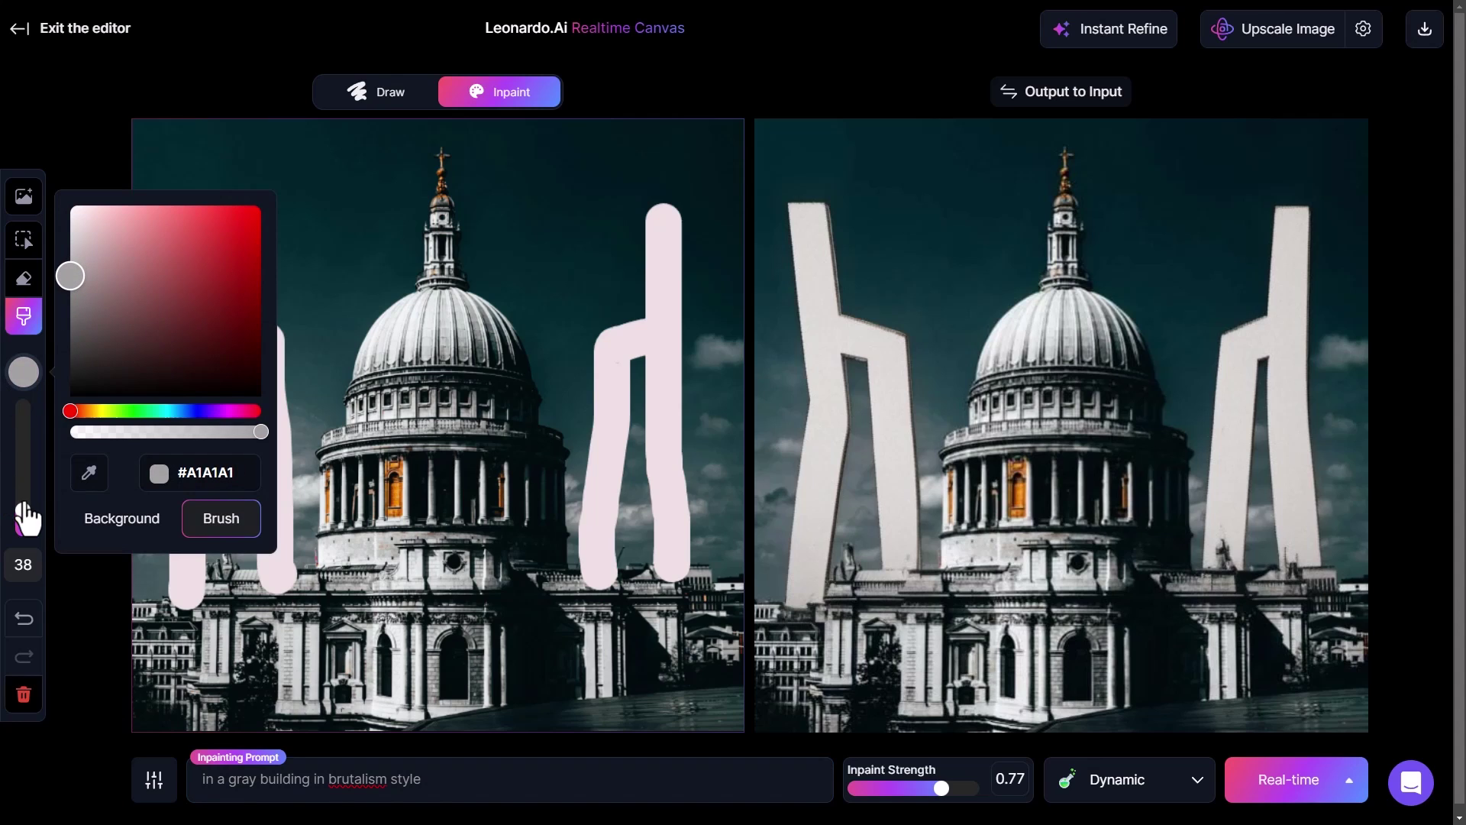
pyautogui.moveTo(23, 522); pyautogui.dragTo(23, 524)
pyautogui.moveTo(286, 581)
pyautogui.mouseDown()
pyautogui.moveTo(285, 391)
pyautogui.moveTo(268, 339)
pyautogui.moveTo(271, 387)
pyautogui.moveTo(265, 350)
pyautogui.moveTo(222, 340)
pyautogui.mouseUp()
pyautogui.moveTo(182, 213)
pyautogui.mouseDown()
pyautogui.moveTo(196, 229)
pyautogui.moveTo(207, 386)
pyautogui.moveTo(187, 603)
pyautogui.mouseUp()
pyautogui.moveTo(600, 584); pyautogui.dragTo(670, 344)
pyautogui.moveTo(669, 204); pyautogui.dragTo(671, 557)
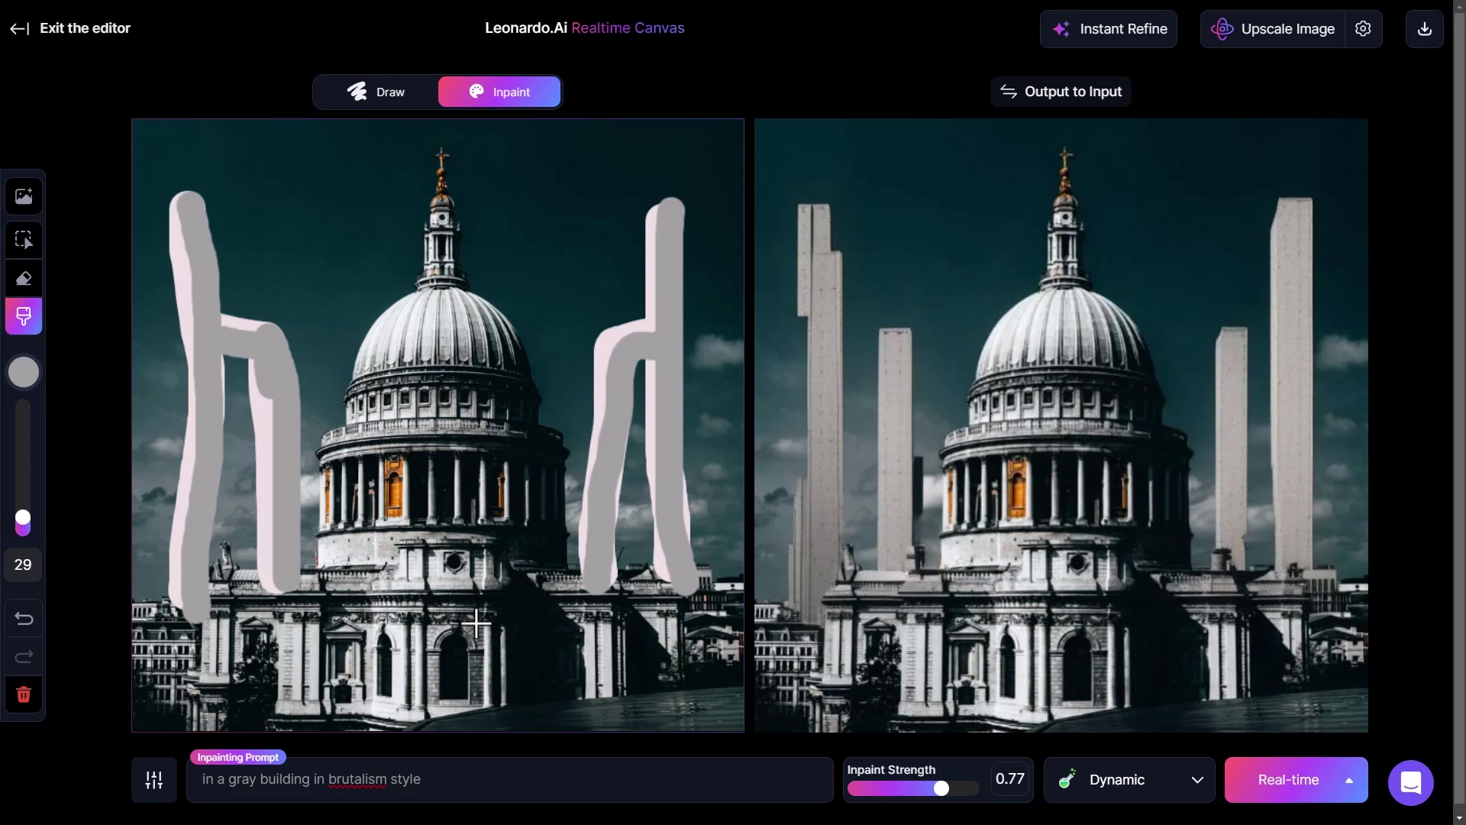
# Step: Set the brush to black #000000 at size 22 and paint shadows along the towers' right edges and beneath their branches
pyautogui.click(23, 372)
pyautogui.moveTo(138, 379); pyautogui.dragTo(188, 431)
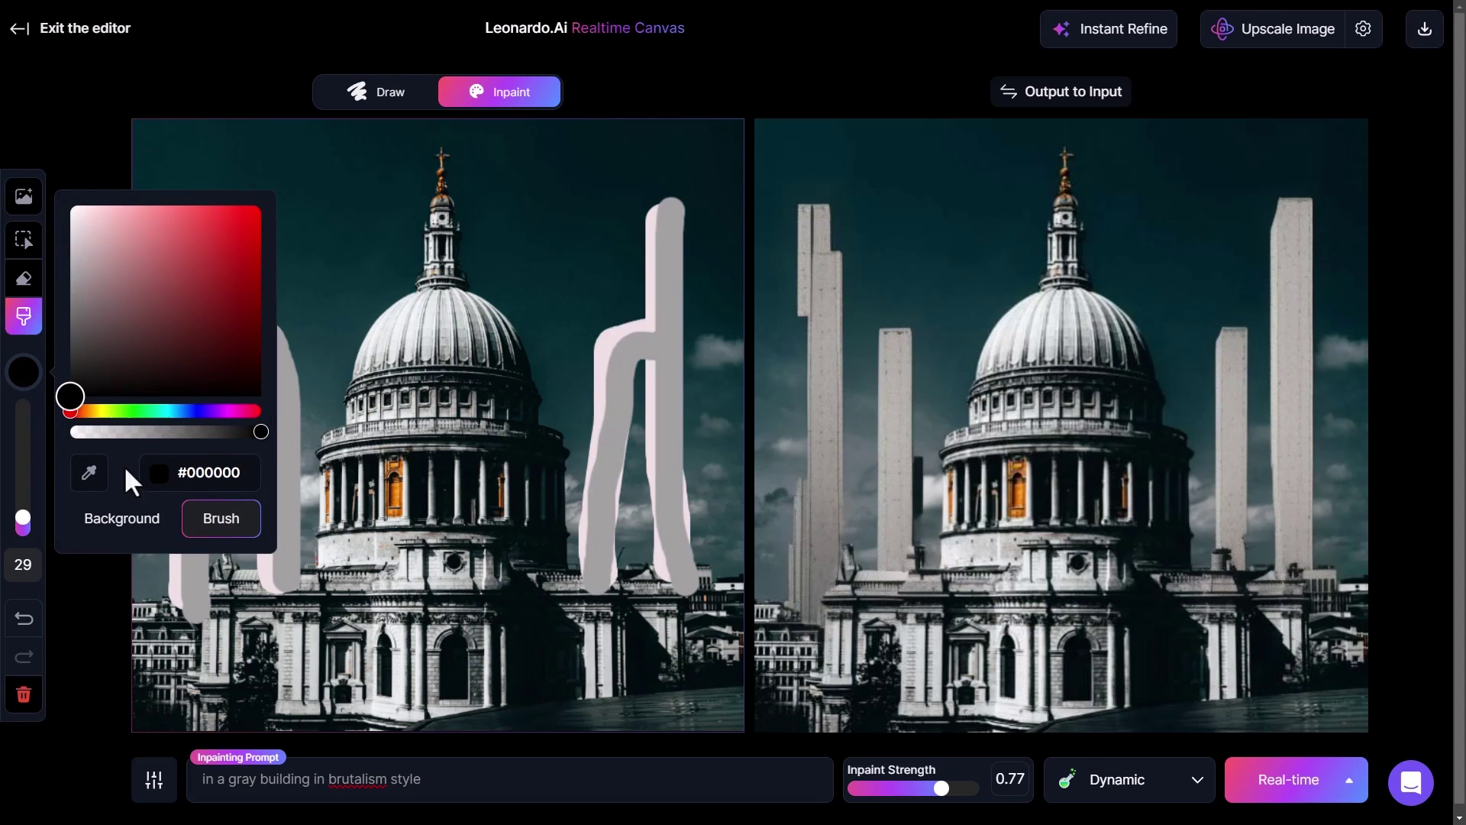
pyautogui.click(280, 582)
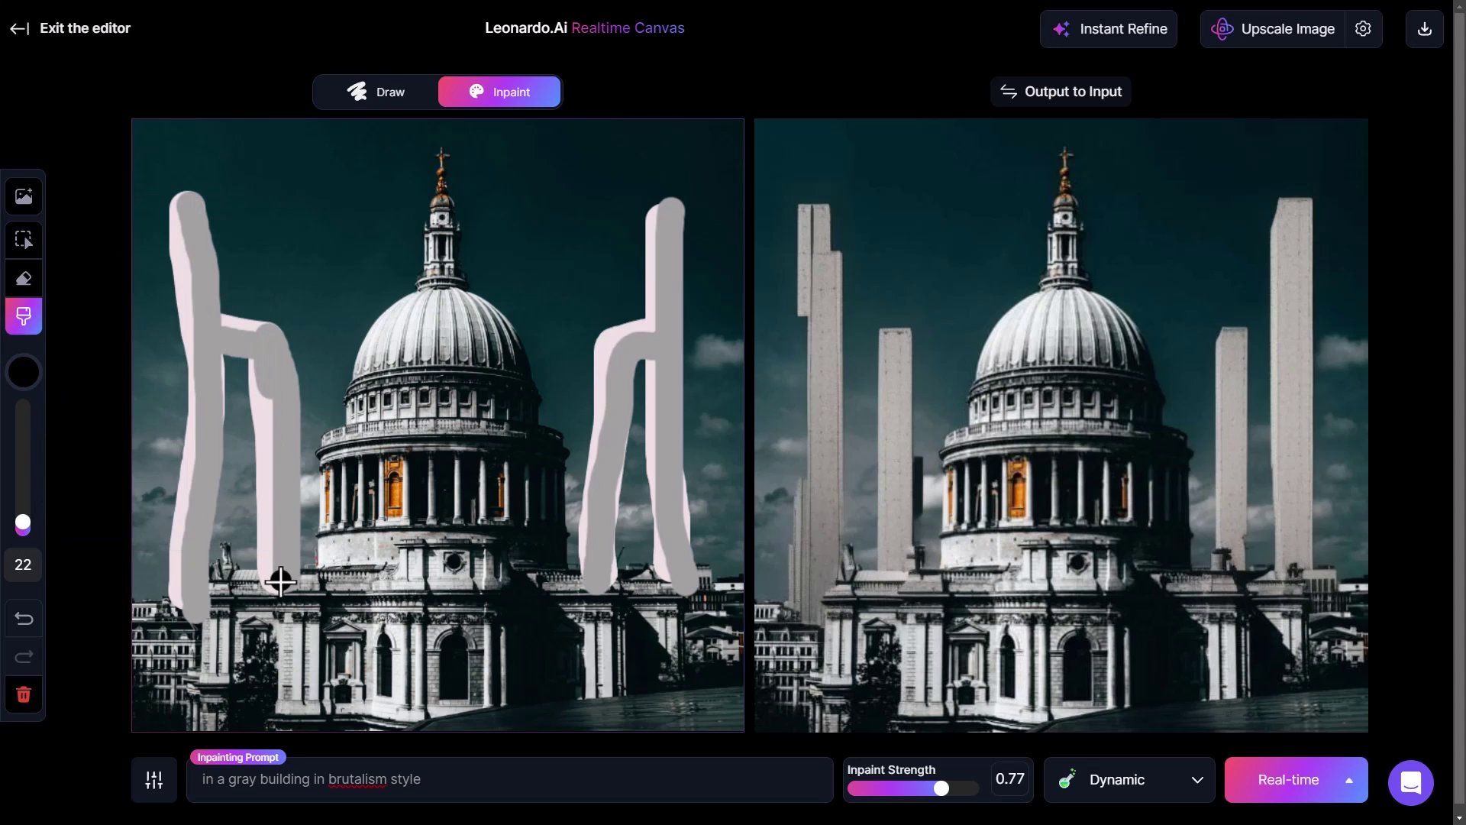
pyautogui.moveTo(294, 560); pyautogui.dragTo(297, 471)
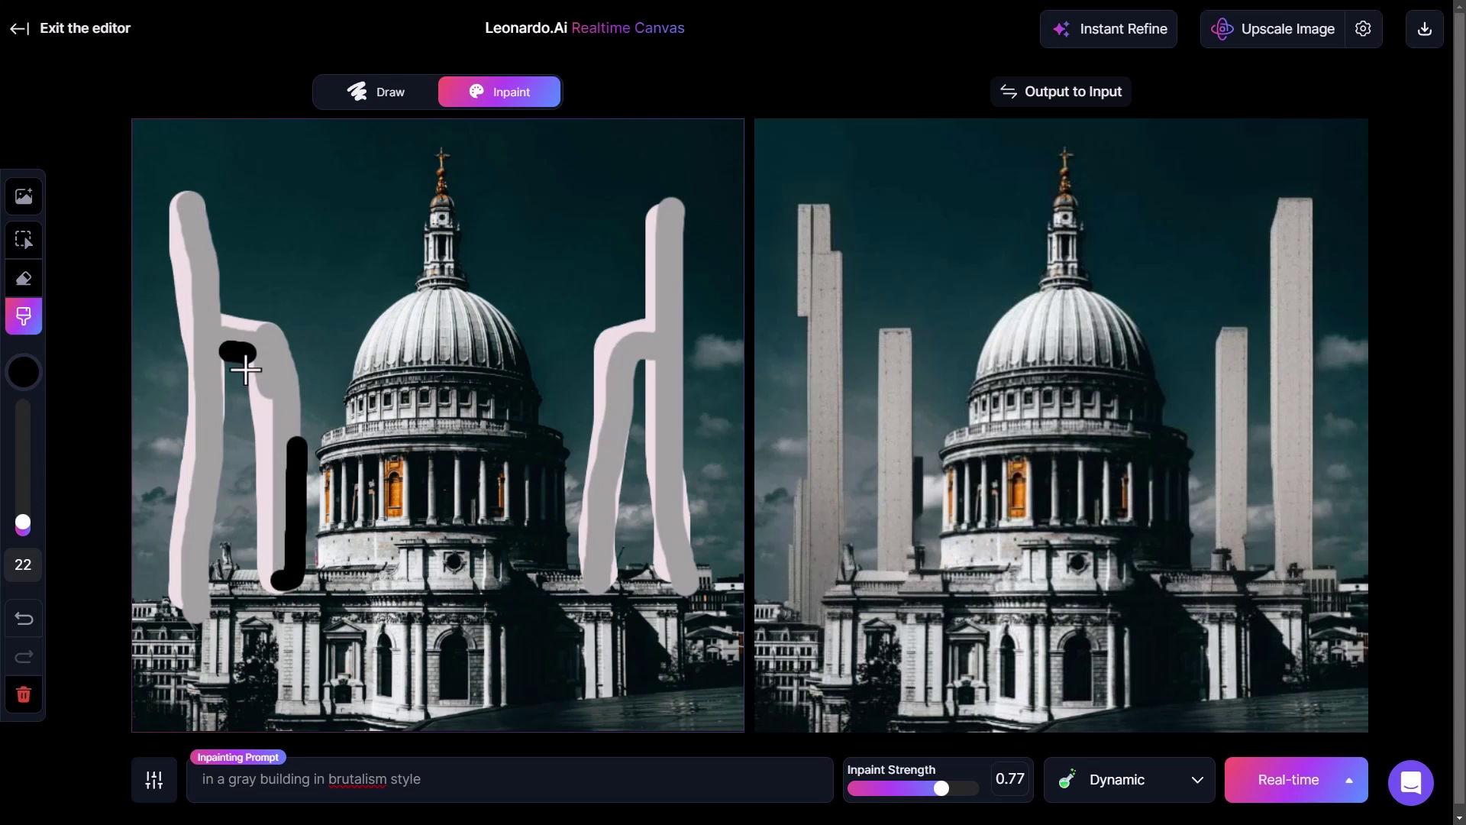
pyautogui.moveTo(200, 623); pyautogui.dragTo(221, 365)
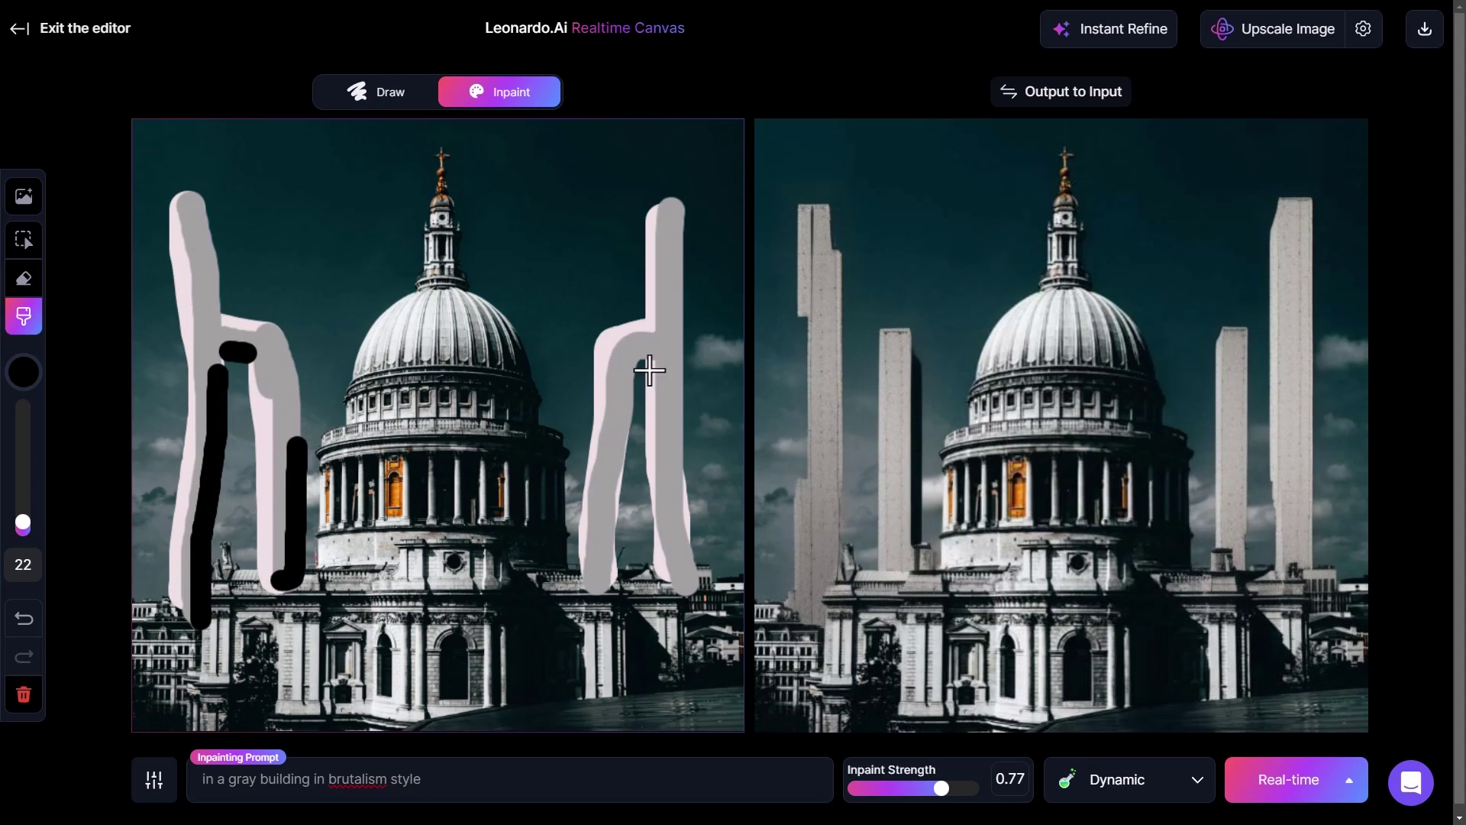
pyautogui.moveTo(691, 569); pyautogui.dragTo(677, 200)
pyautogui.moveTo(615, 576)
pyautogui.mouseDown()
pyautogui.moveTo(611, 450)
pyautogui.moveTo(633, 375)
pyautogui.mouseUp()
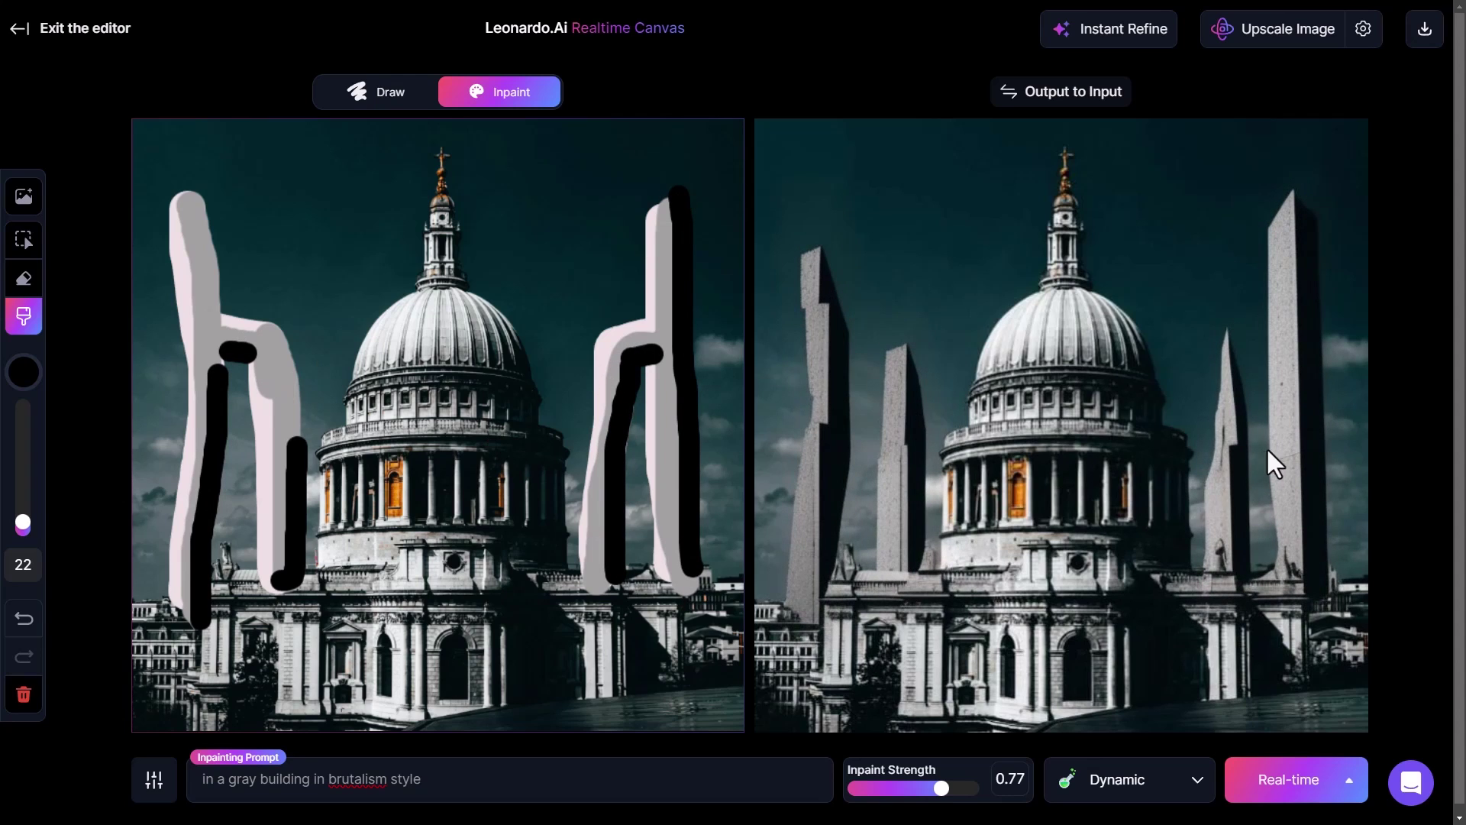
# Step: Change the brush colour to golden yellow and paint spots and short vertical strokes on the towers and legs as lights
pyautogui.click(24, 372)
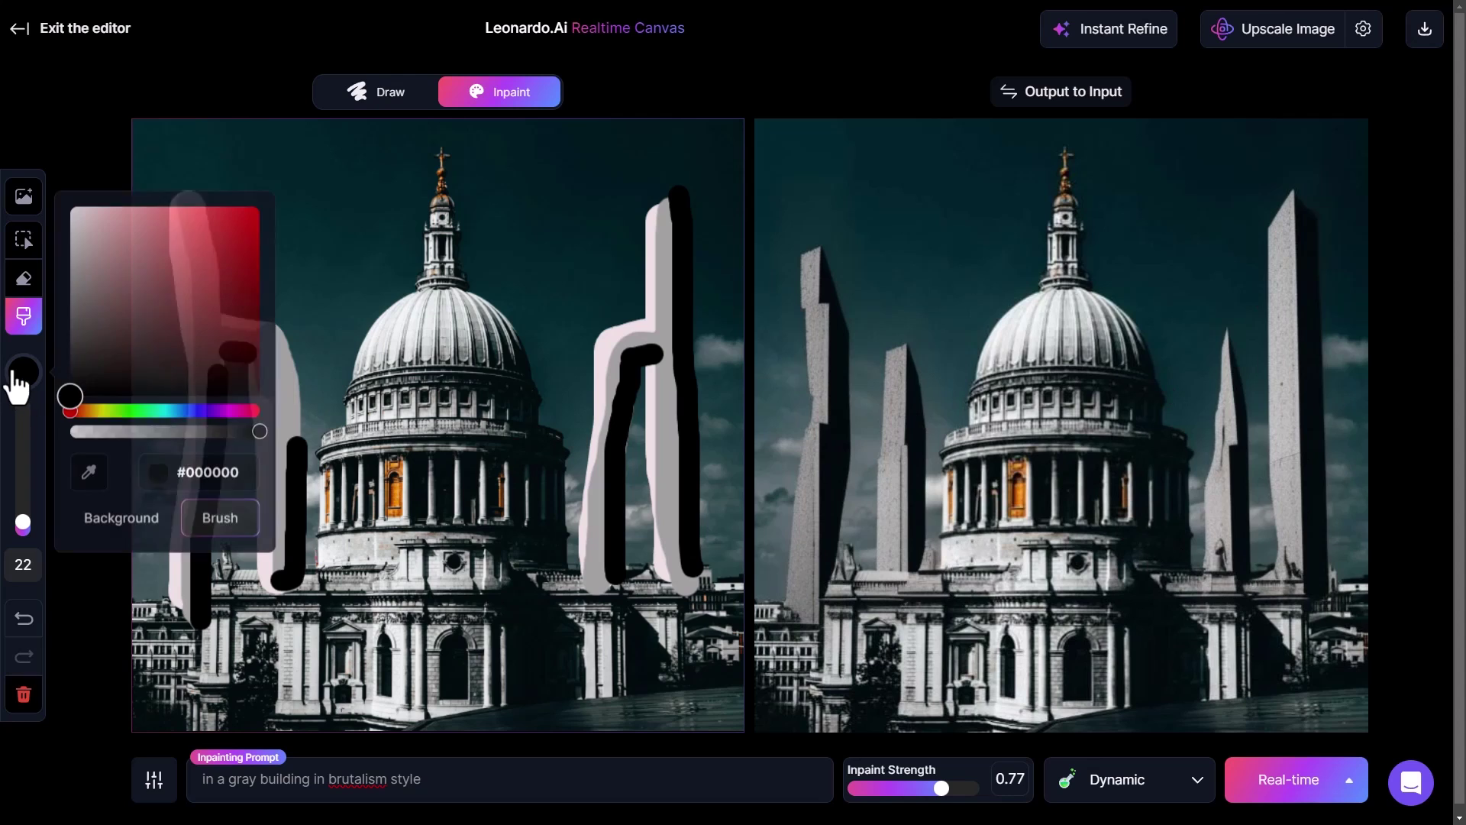
pyautogui.click(93, 411)
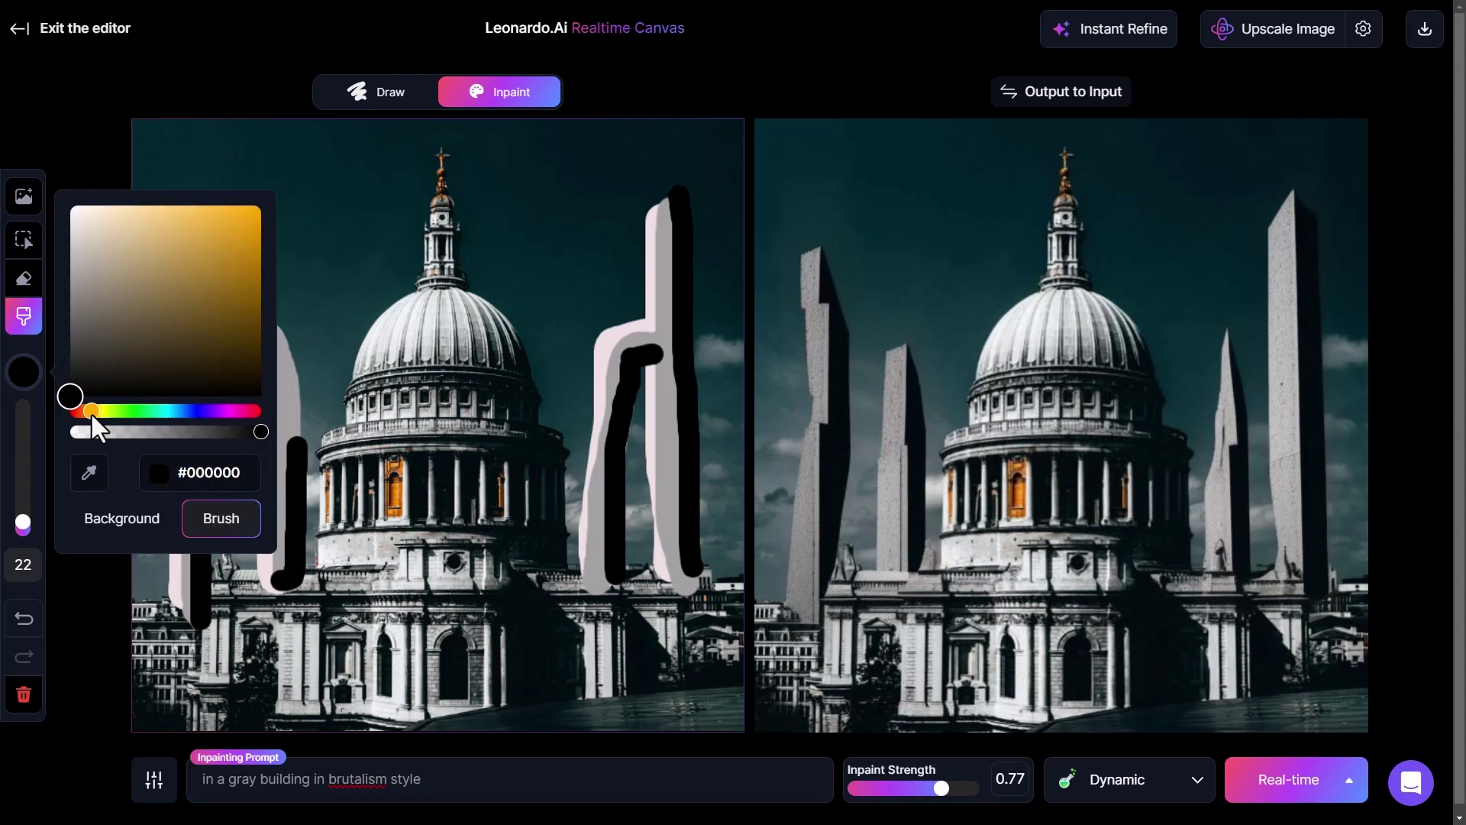
pyautogui.click(653, 265)
pyautogui.click(275, 475)
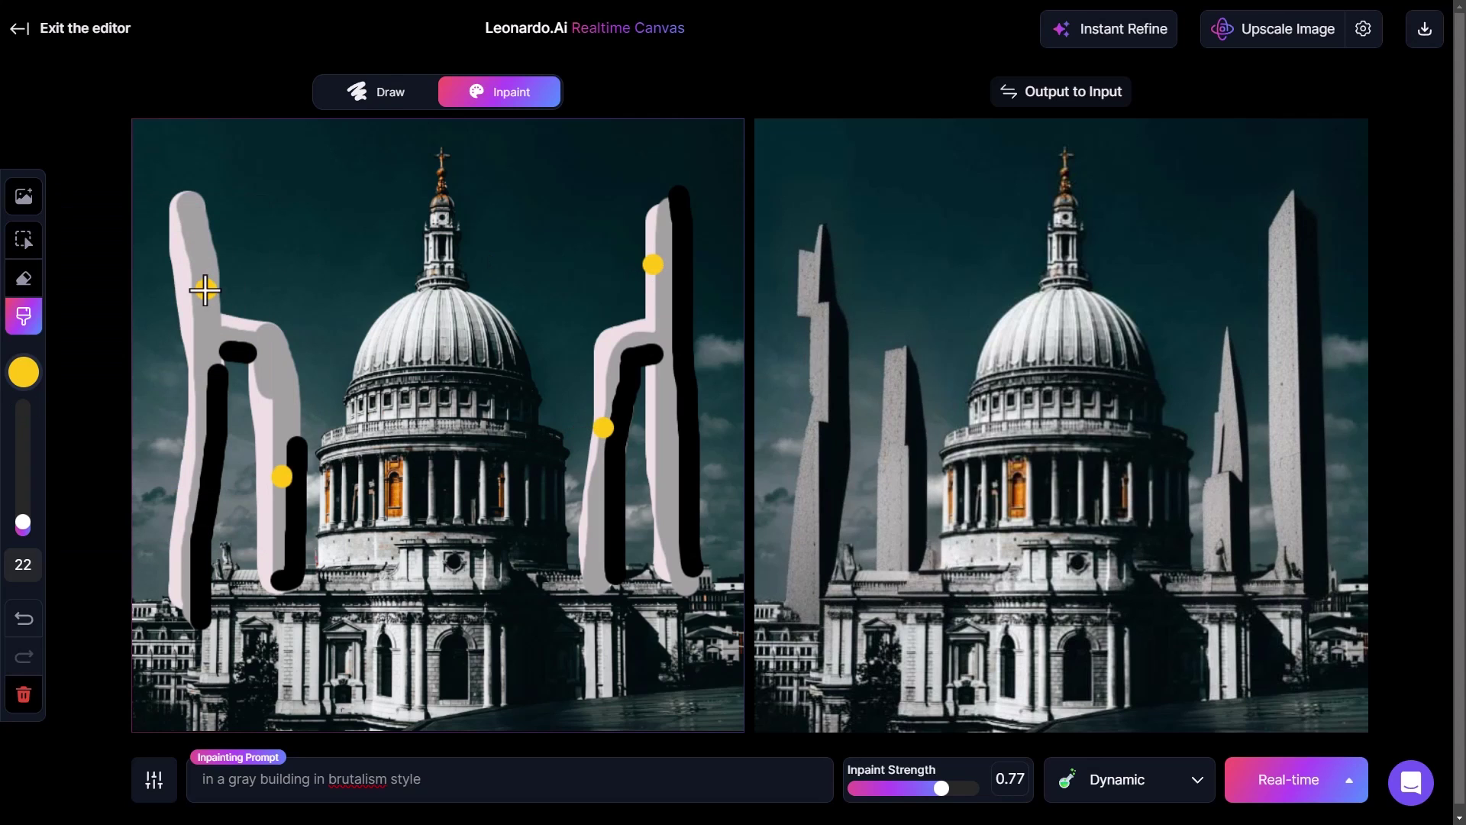
pyautogui.click(204, 293)
pyautogui.click(653, 271)
pyautogui.moveTo(603, 425); pyautogui.dragTo(601, 527)
pyautogui.moveTo(283, 478); pyautogui.dragTo(284, 543)
pyautogui.moveTo(195, 474); pyautogui.dragTo(192, 410)
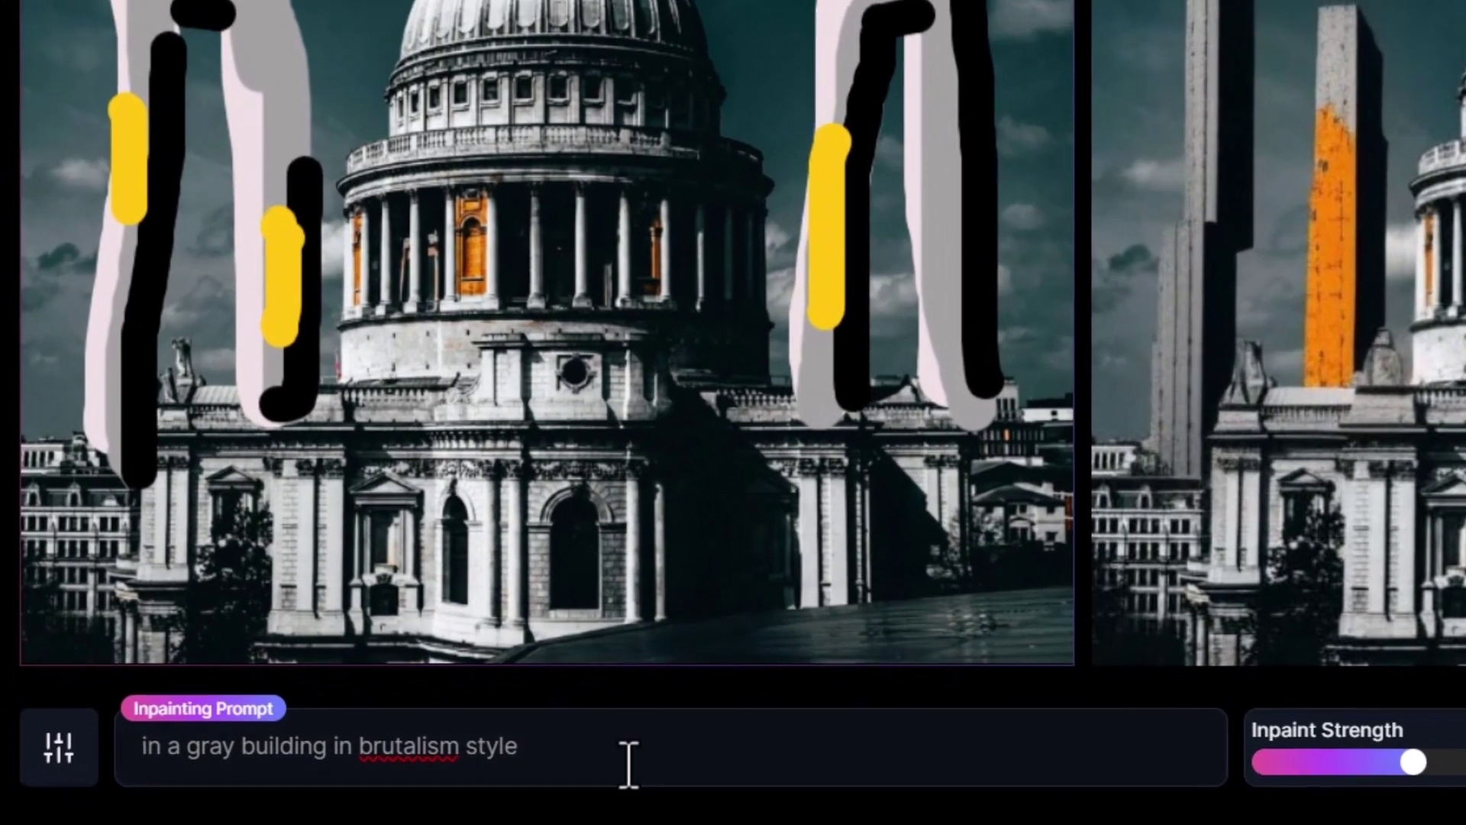
# Step: Append ", lights on in the windows" to the inpainting prompt and paint a yellow light between the columns below the dome
pyautogui.click(445, 779)
pyautogui.write(', lights on in the windows')
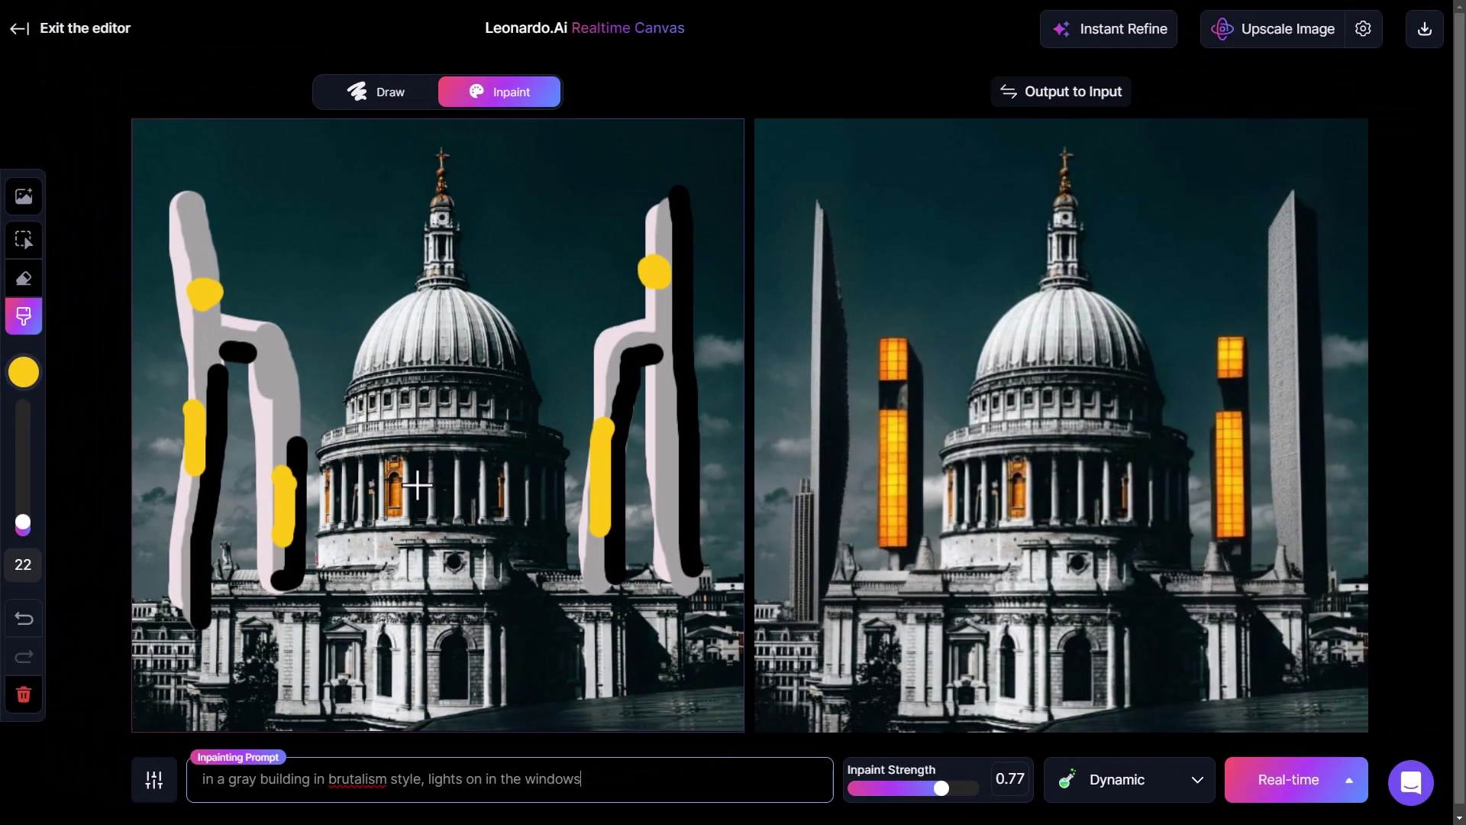
pyautogui.moveTo(417, 484); pyautogui.dragTo(418, 502)
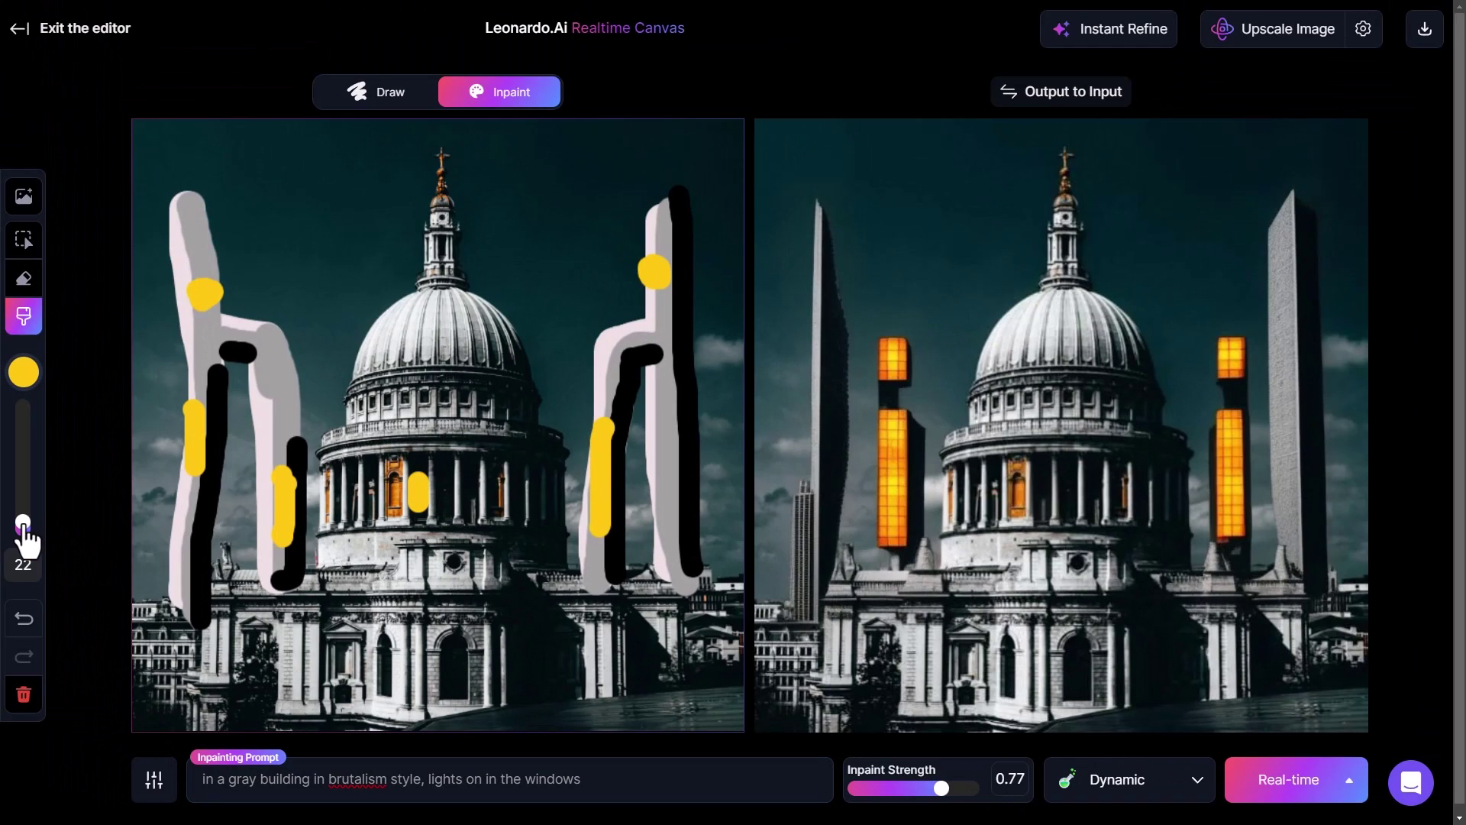
pyautogui.moveTo(22, 527); pyautogui.dragTo(23, 398)
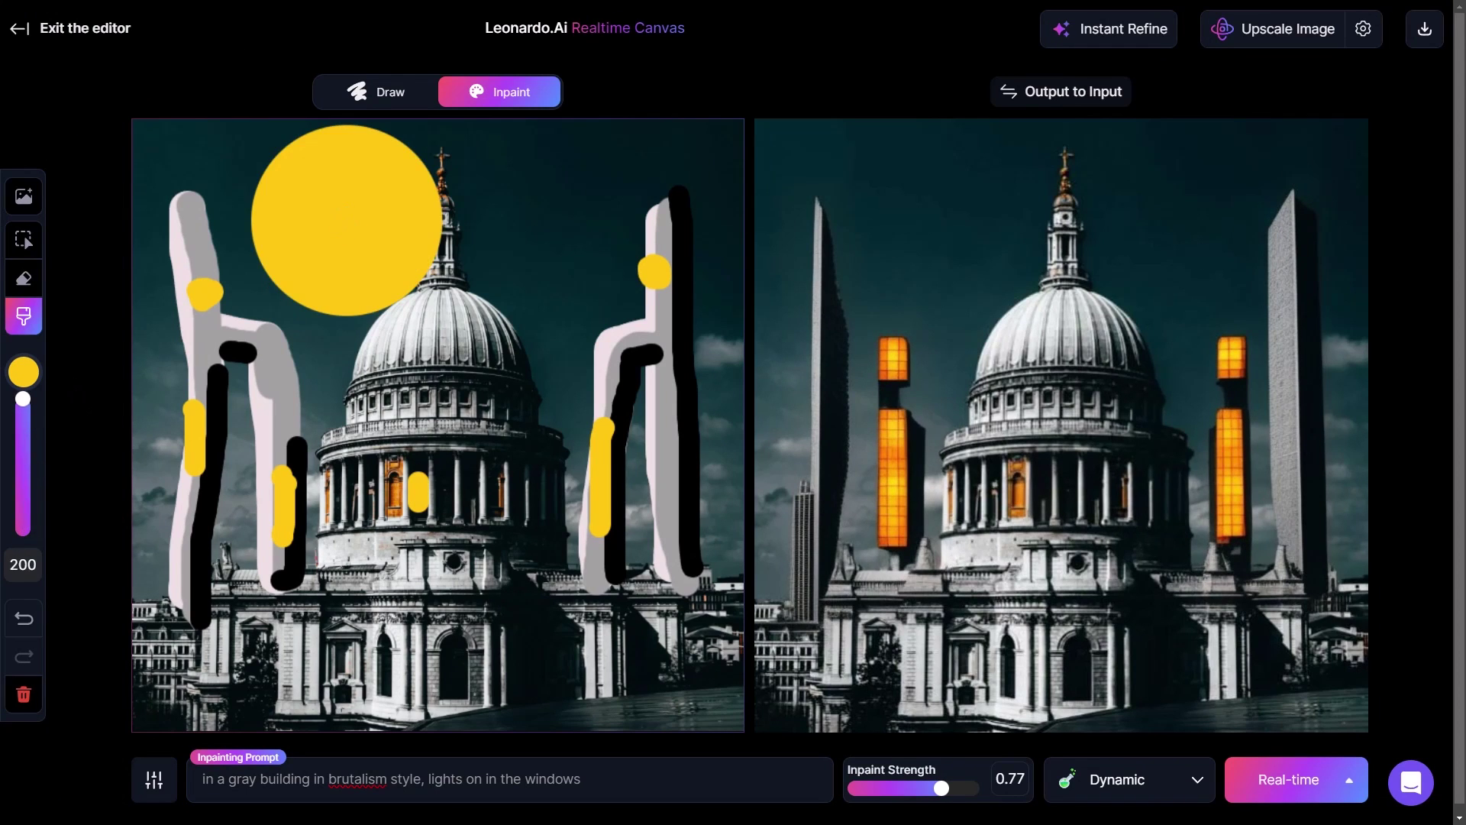
pyautogui.click(24, 618)
pyautogui.moveTo(23, 398); pyautogui.dragTo(23, 514)
pyautogui.moveTo(455, 649); pyautogui.dragTo(456, 686)
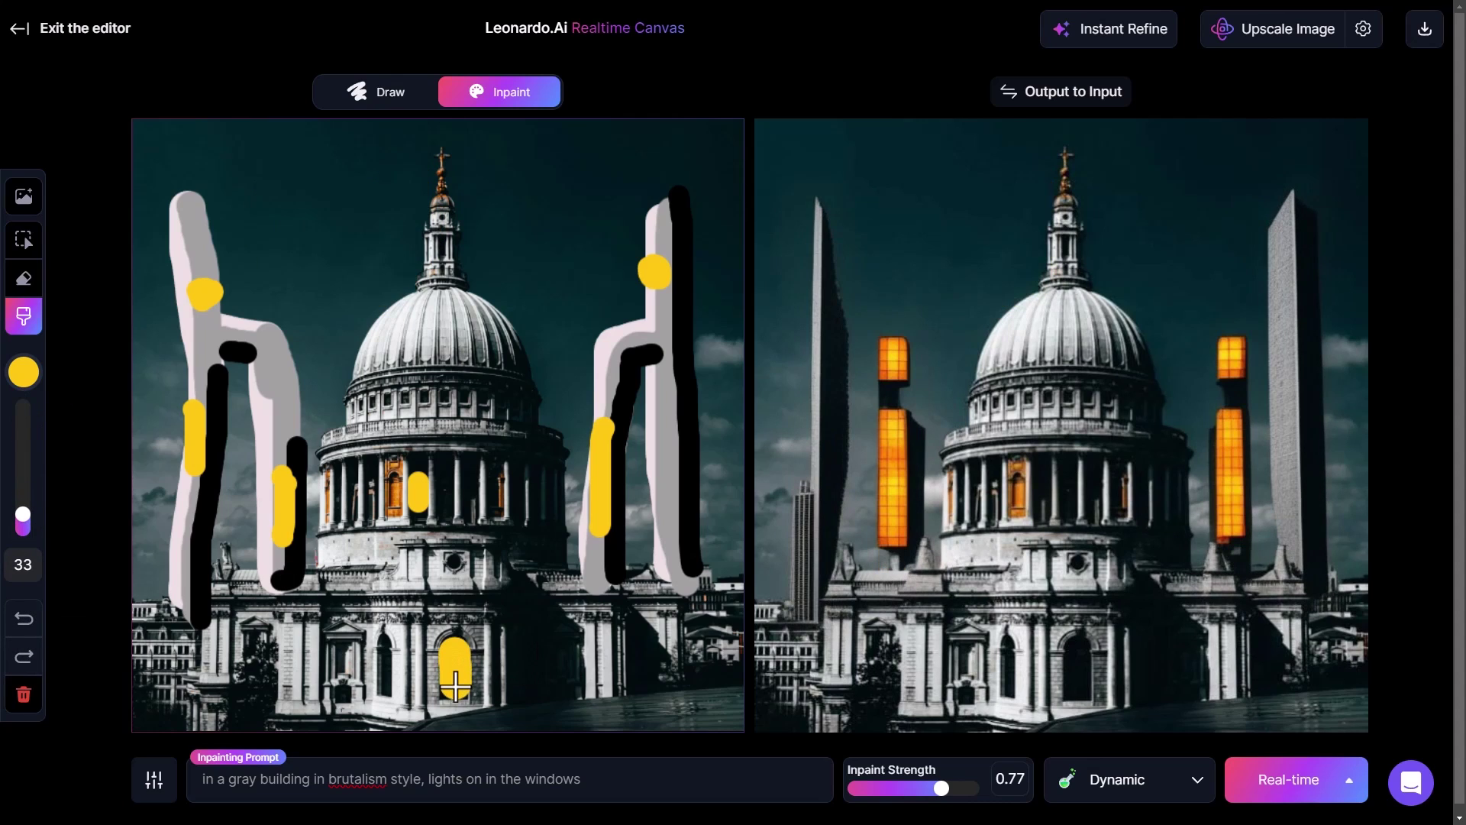
pyautogui.click(24, 618)
# Step: Set the brush size to 16 and paint yellow lights in the two lower arched windows and the small round window
pyautogui.moveTo(22, 514); pyautogui.dragTo(22, 524)
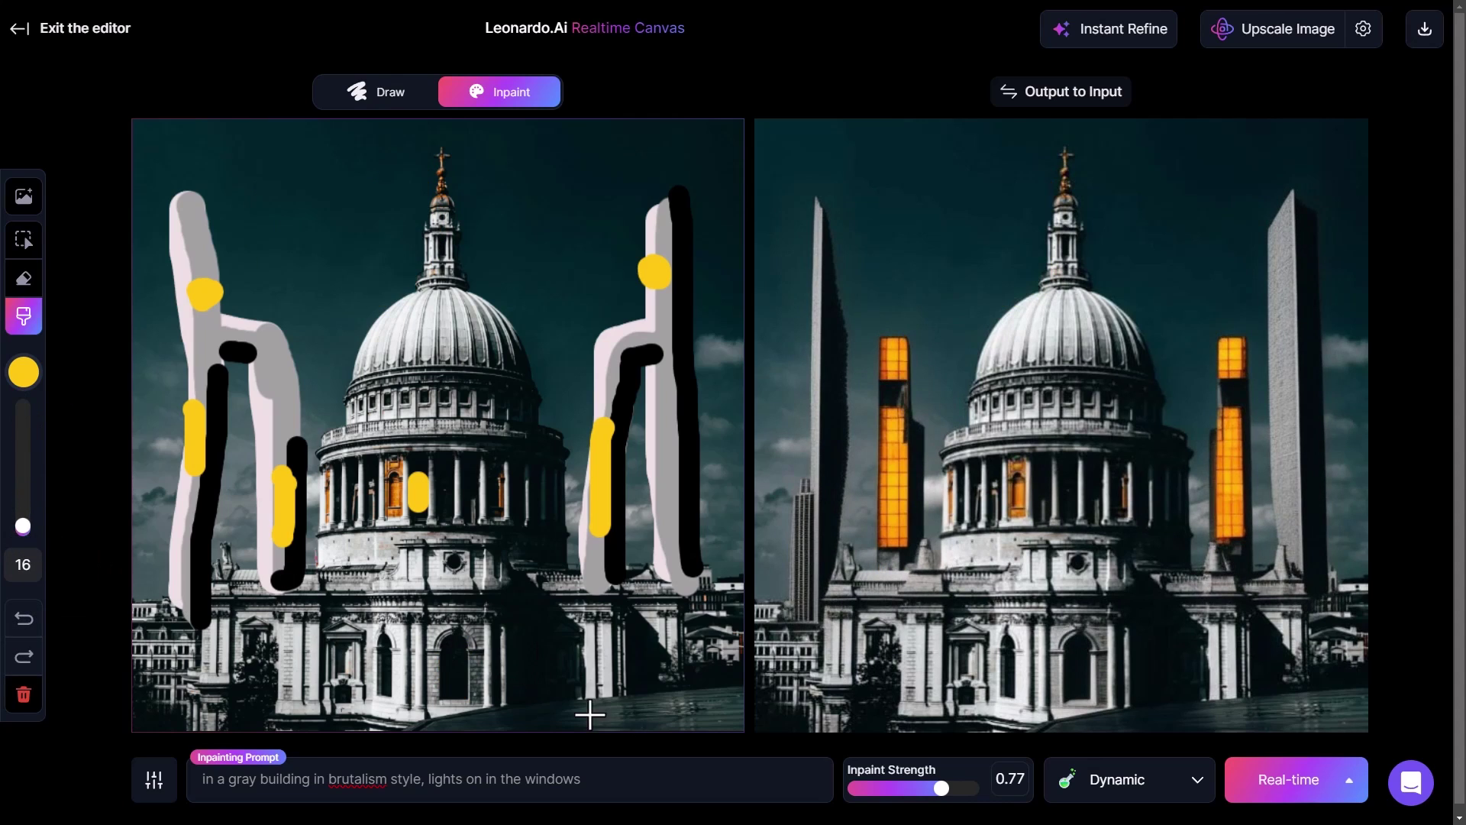
pyautogui.moveTo(455, 646); pyautogui.dragTo(456, 691)
pyautogui.click(455, 565)
pyautogui.moveTo(386, 648); pyautogui.dragTo(387, 691)
# Step: Switch to a pale cream brush at size 13 and paint highlights in the centres of the cathedral's window lights
pyautogui.click(23, 372)
pyautogui.click(95, 205)
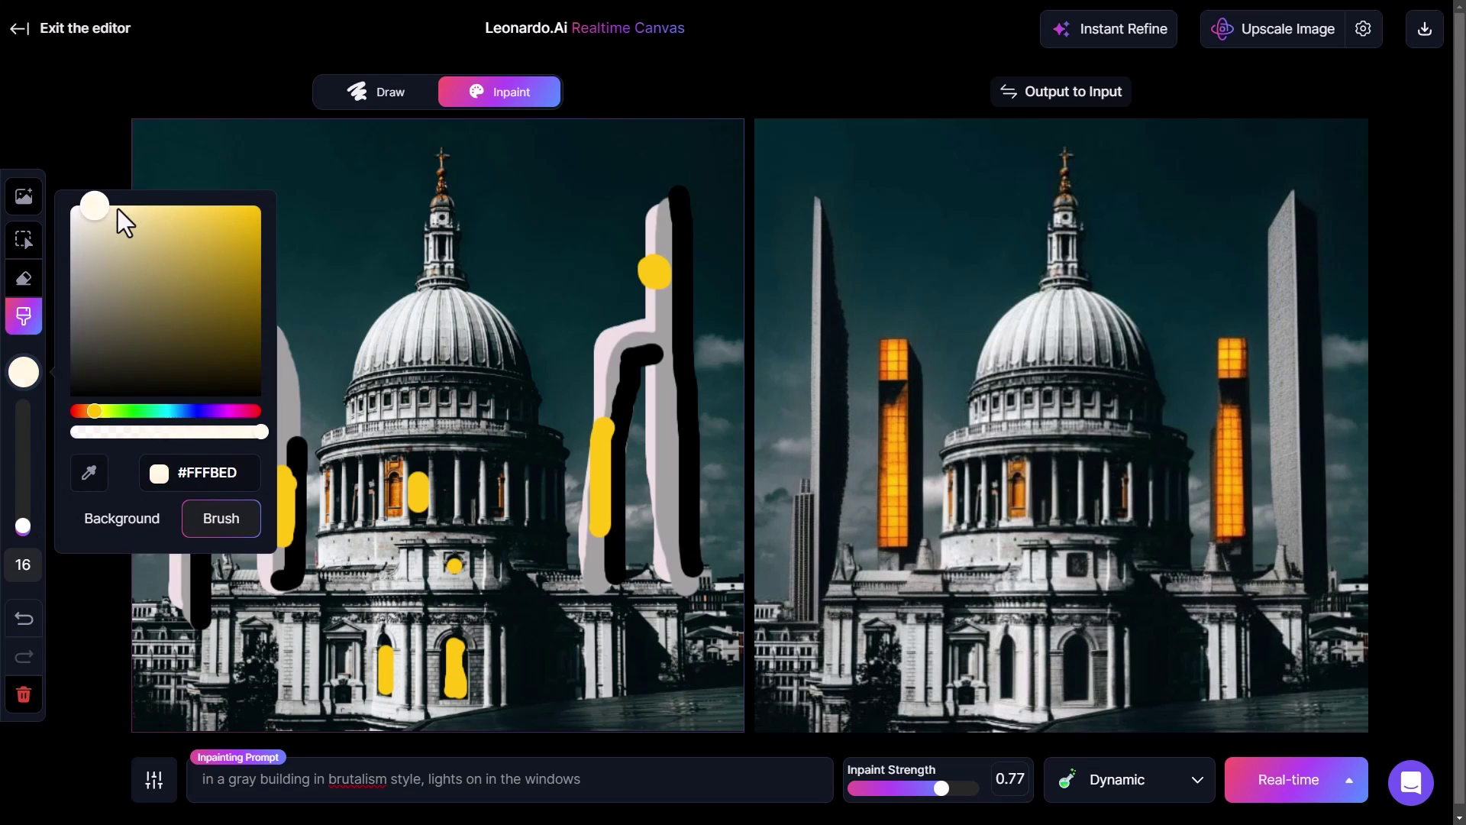
pyautogui.click(23, 533)
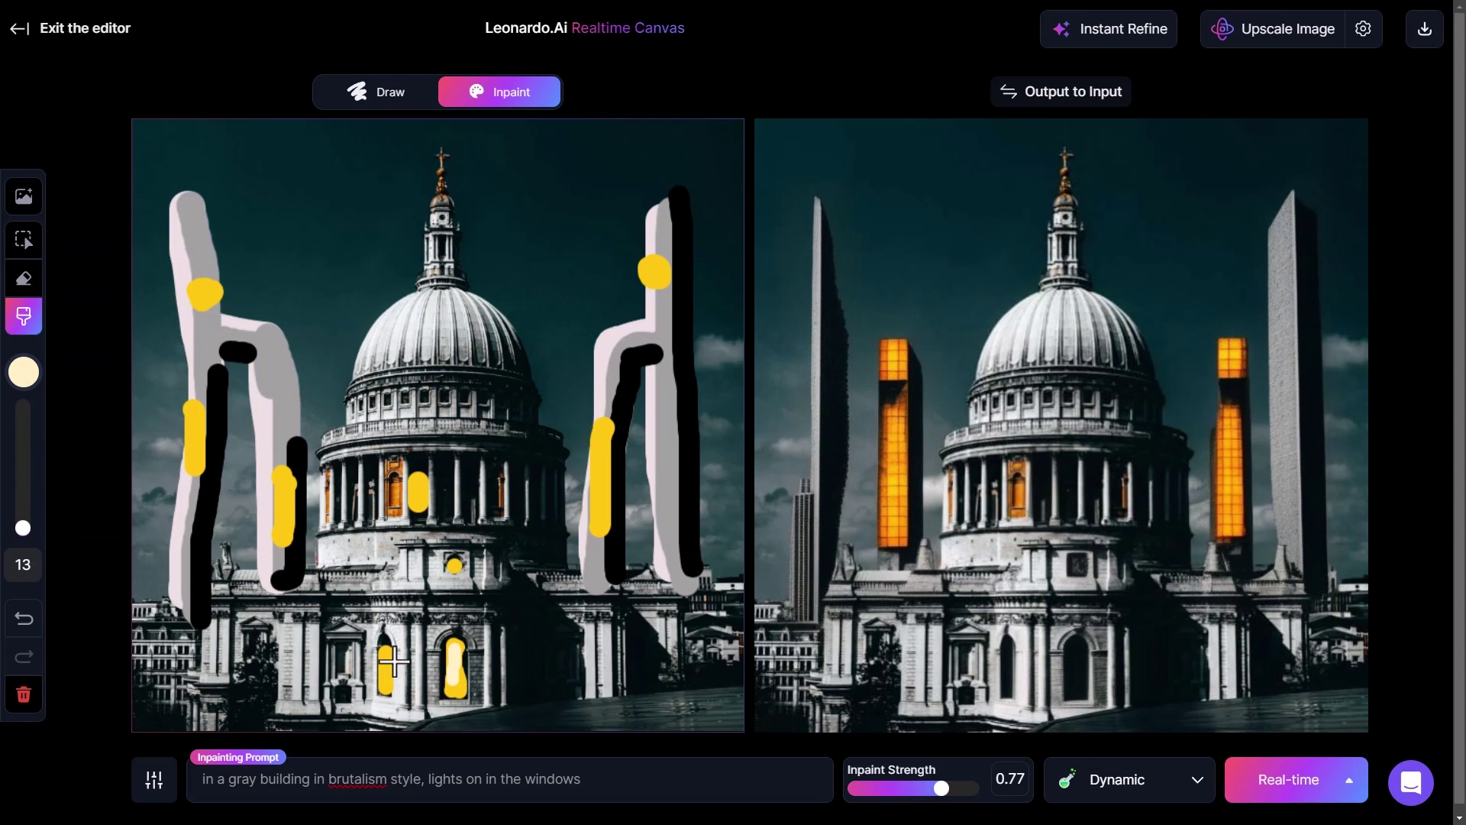
pyautogui.moveTo(382, 672); pyautogui.dragTo(383, 653)
pyautogui.click(454, 567)
pyautogui.click(415, 482)
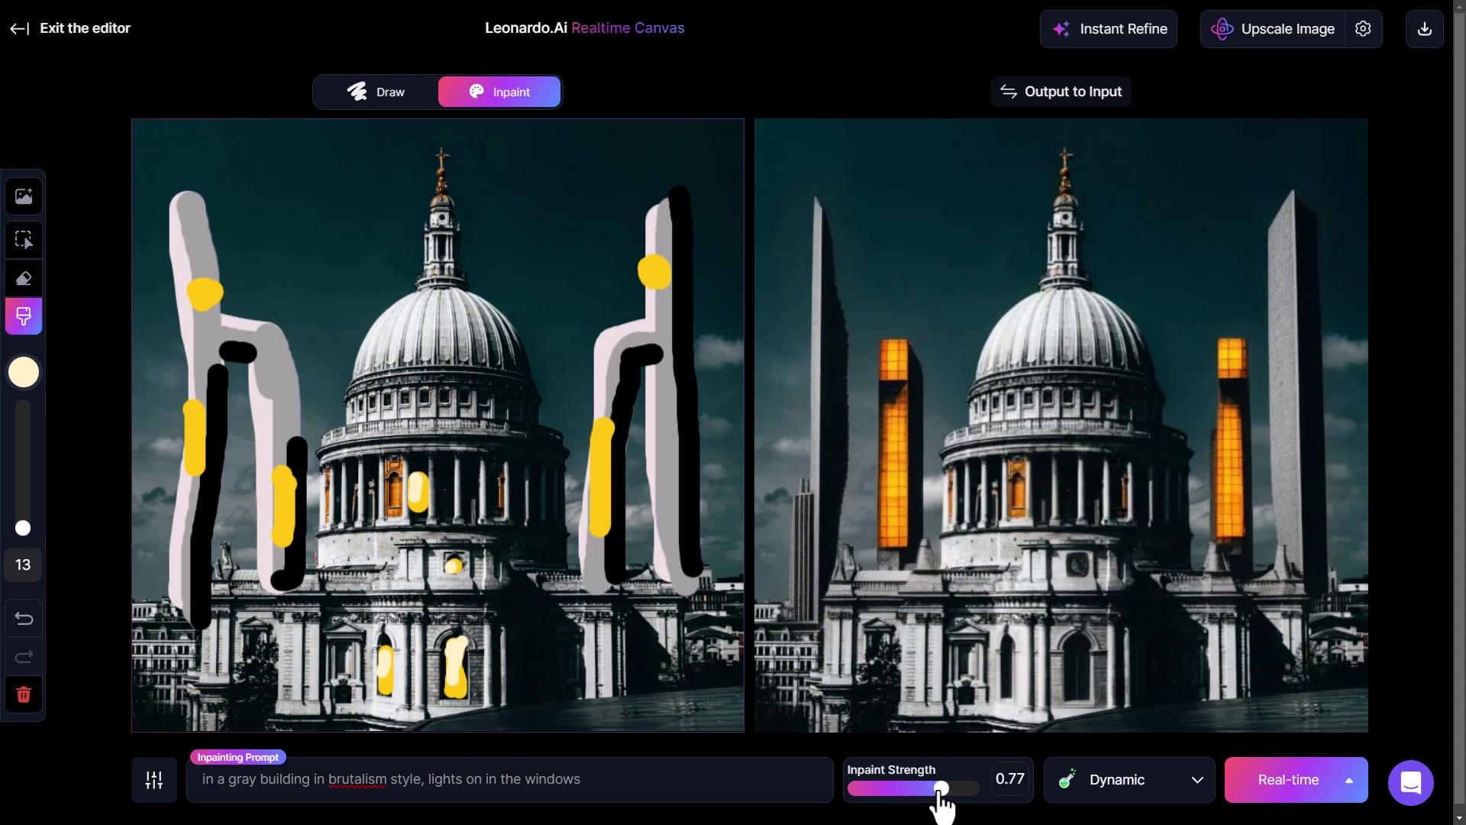
# Step: Set the inpaint strength to 0.71 and repaint the cathedral's window lights in bright yellow, widening the one at the round window
pyautogui.moveTo(944, 792)
pyautogui.mouseDown()
pyautogui.moveTo(957, 792)
pyautogui.moveTo(932, 792)
pyautogui.mouseUp()
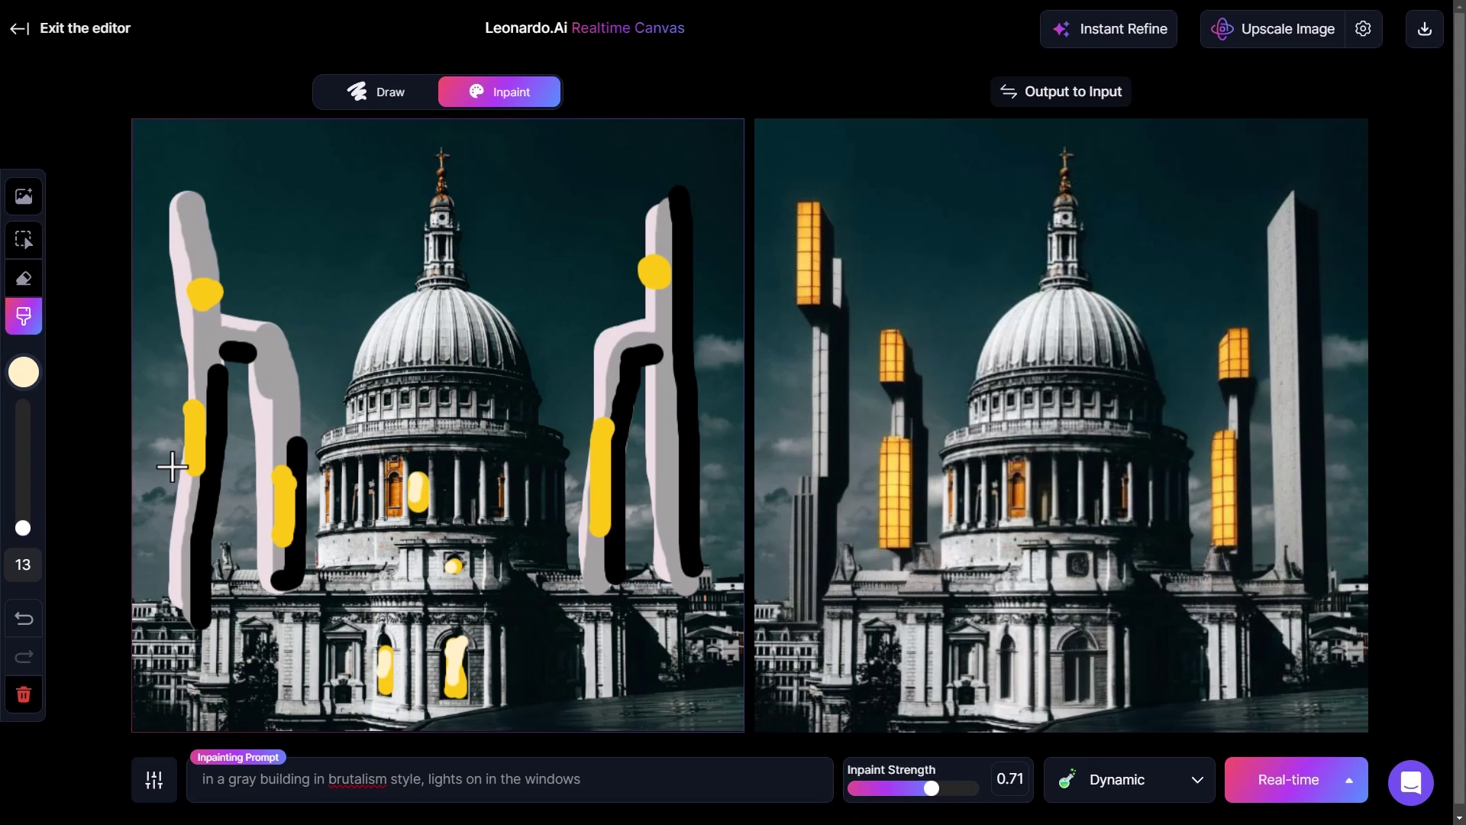
pyautogui.click(23, 372)
pyautogui.moveTo(210, 262); pyautogui.dragTo(260, 205)
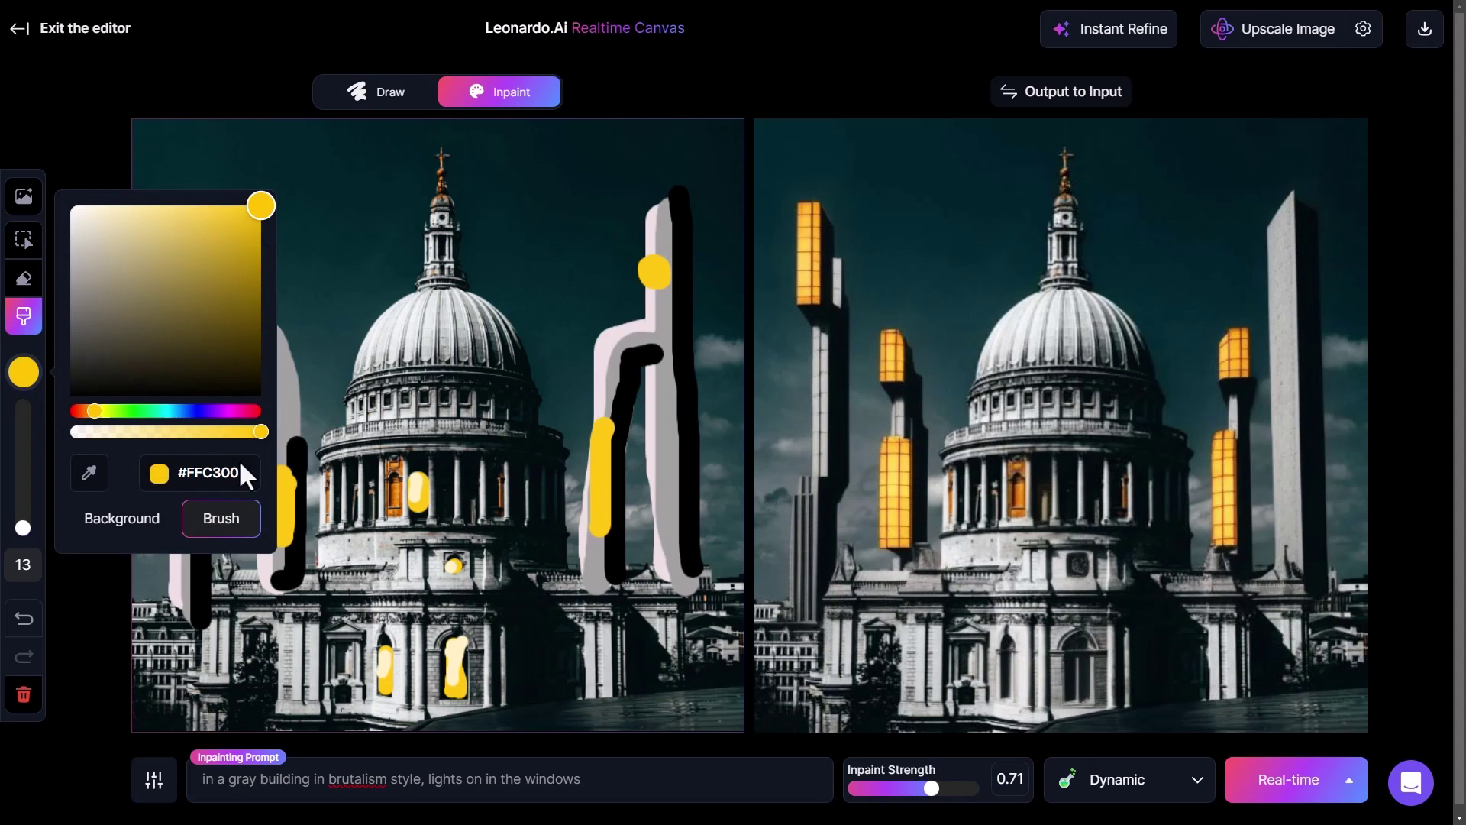
pyautogui.click(101, 411)
pyautogui.click(25, 310)
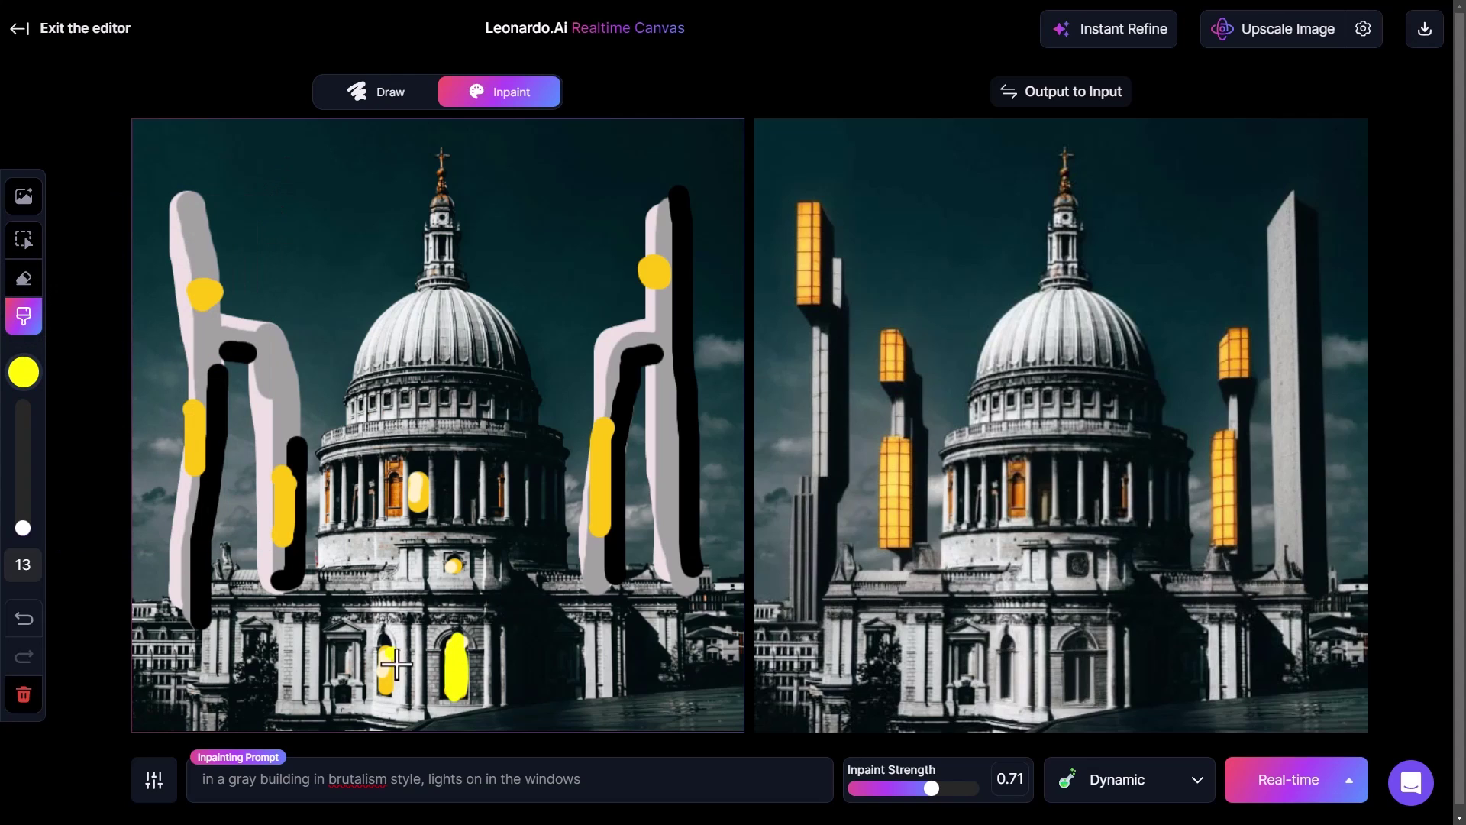
pyautogui.moveTo(417, 457); pyautogui.dragTo(418, 510)
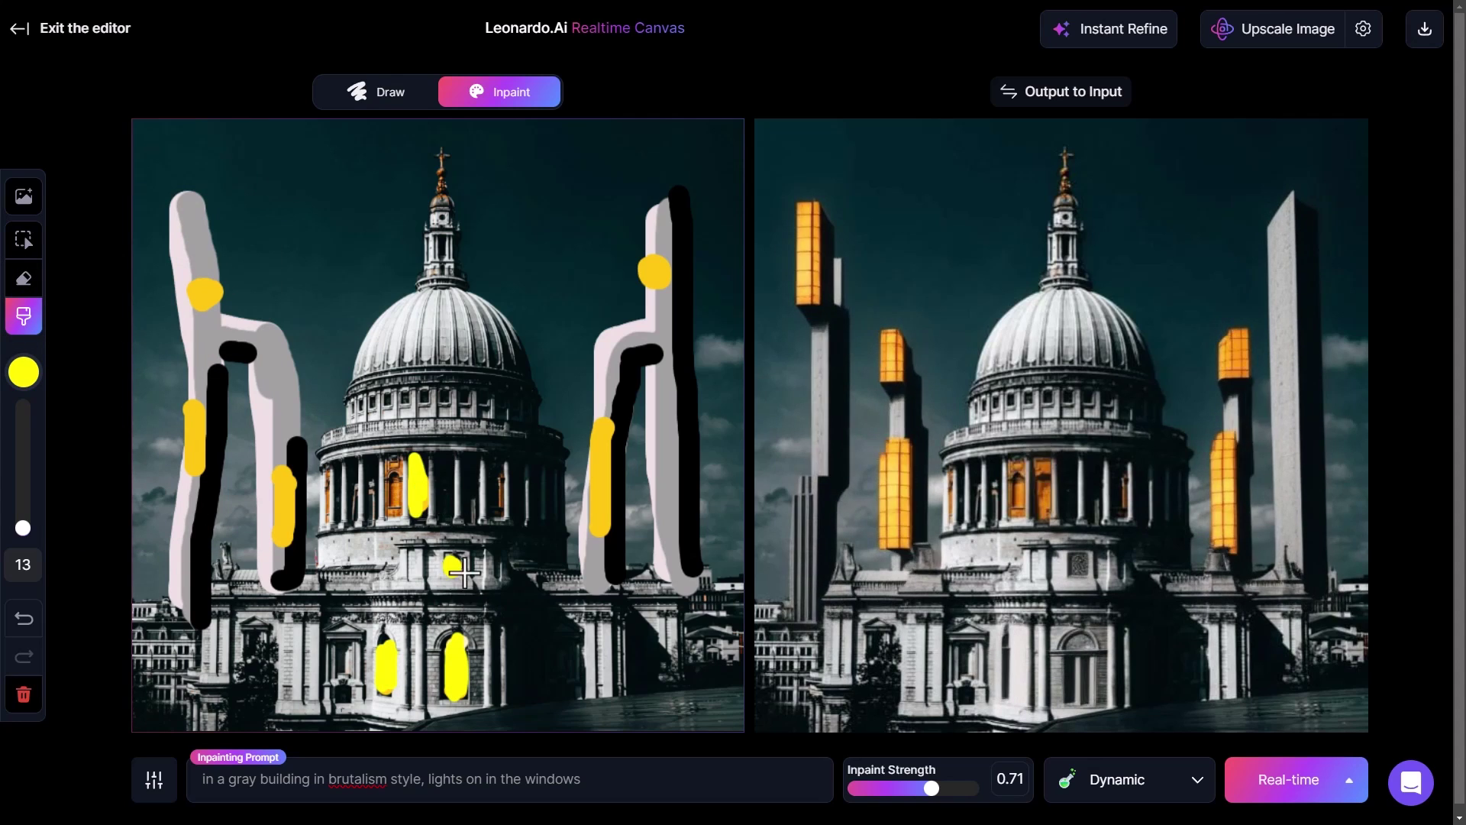
pyautogui.moveTo(464, 571); pyautogui.dragTo(467, 569)
# Step: Insert "yellow" before "lights on in the windows" in the inpainting prompt
pyautogui.click(428, 779)
pyautogui.write('y')
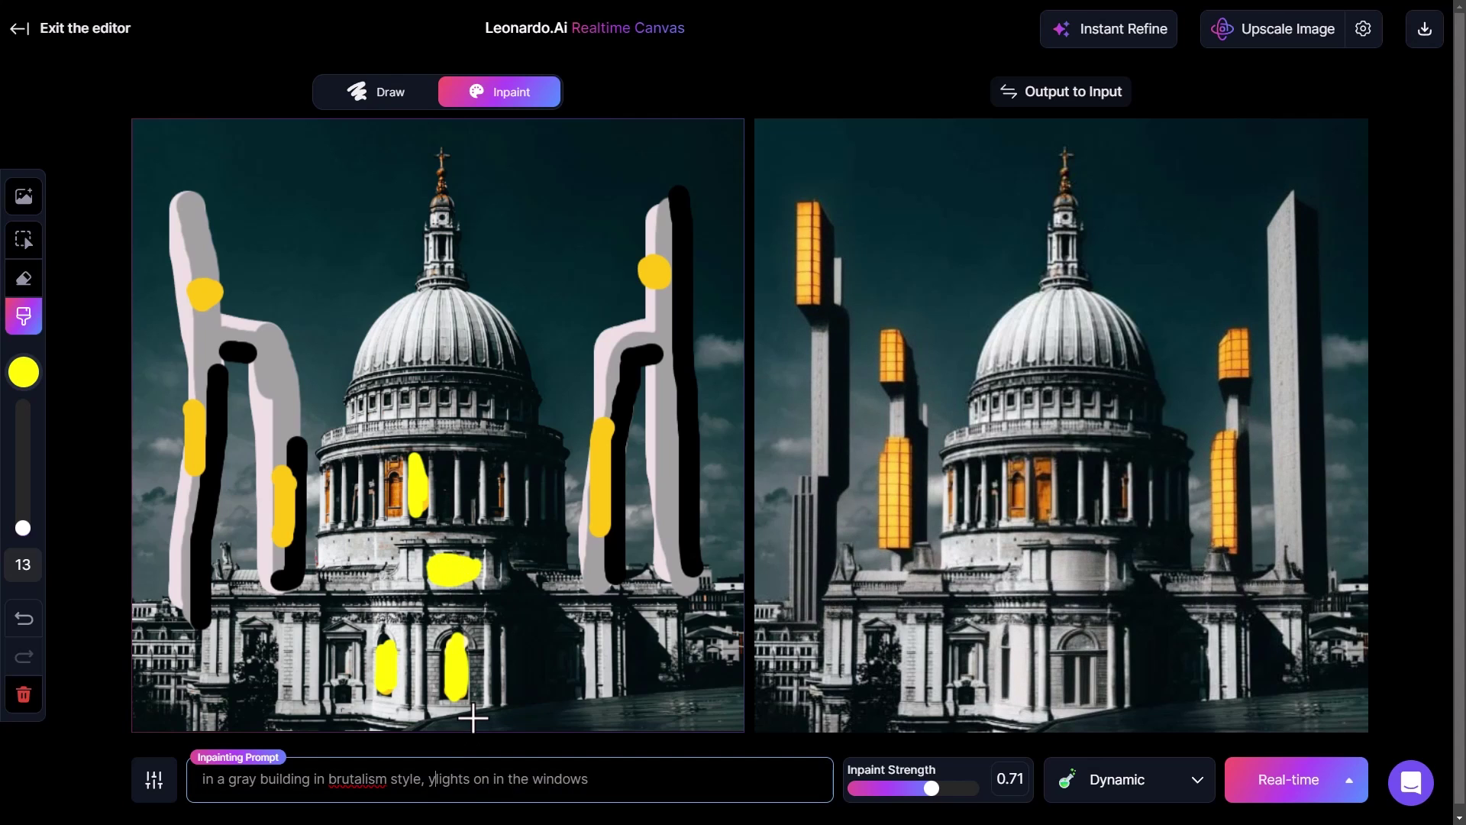
pyautogui.write('ellow')
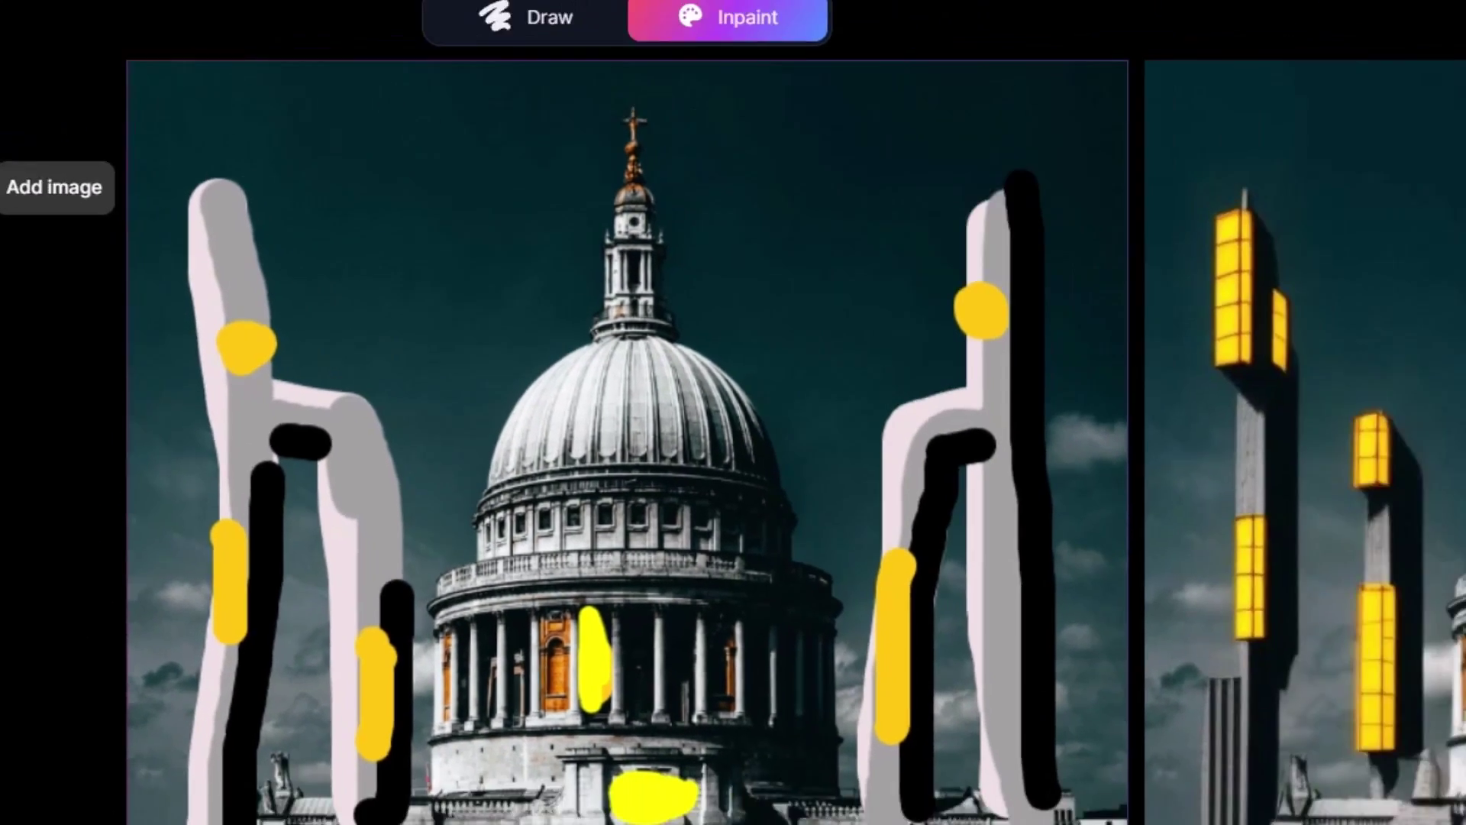
# Step: Add the uploaded Earth image to the canvas, shrink it to about a third of the canvas width and place it left of the spire
pyautogui.click(32, 179)
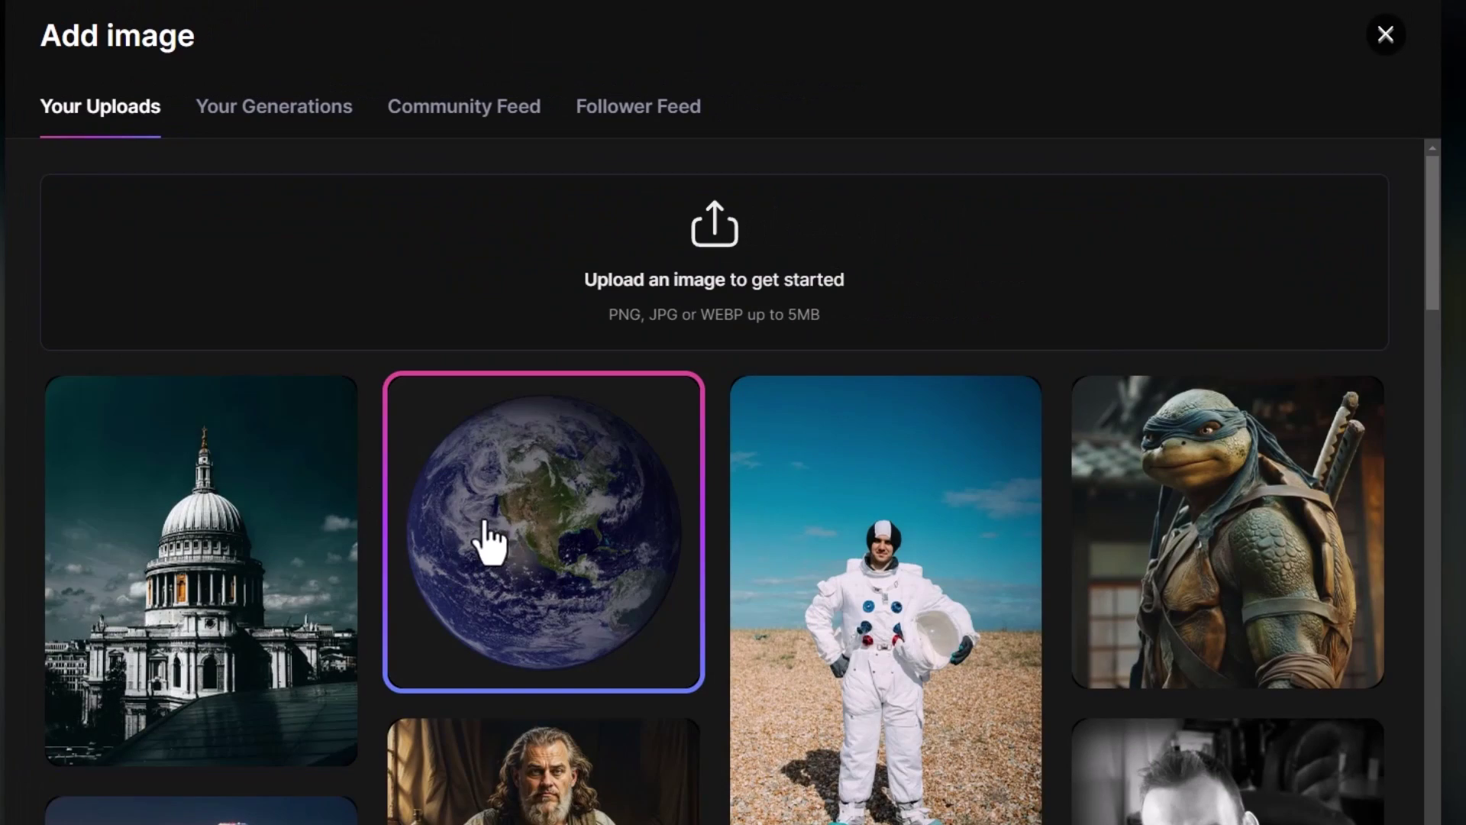
pyautogui.click(535, 516)
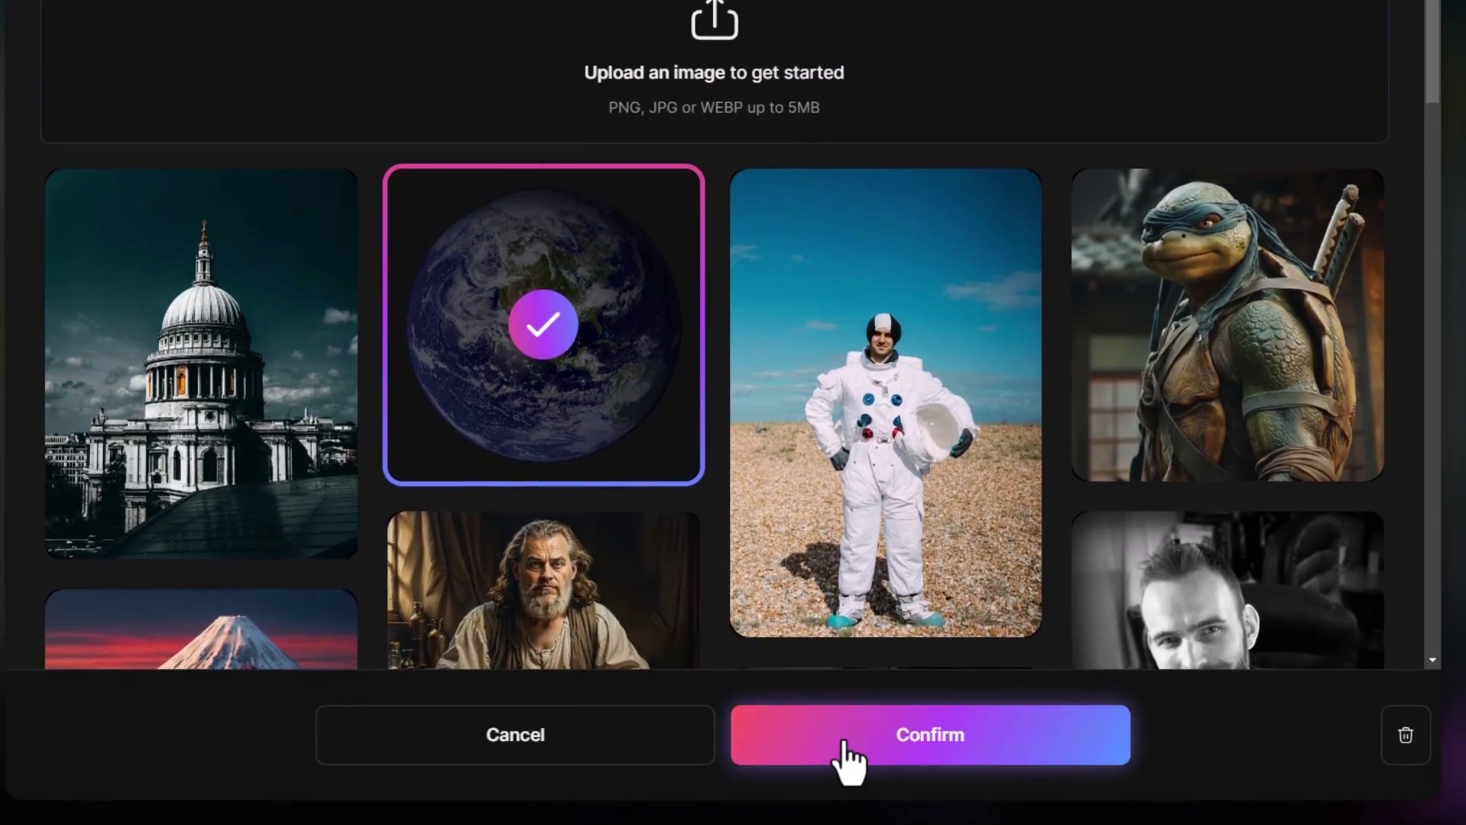
pyautogui.click(845, 754)
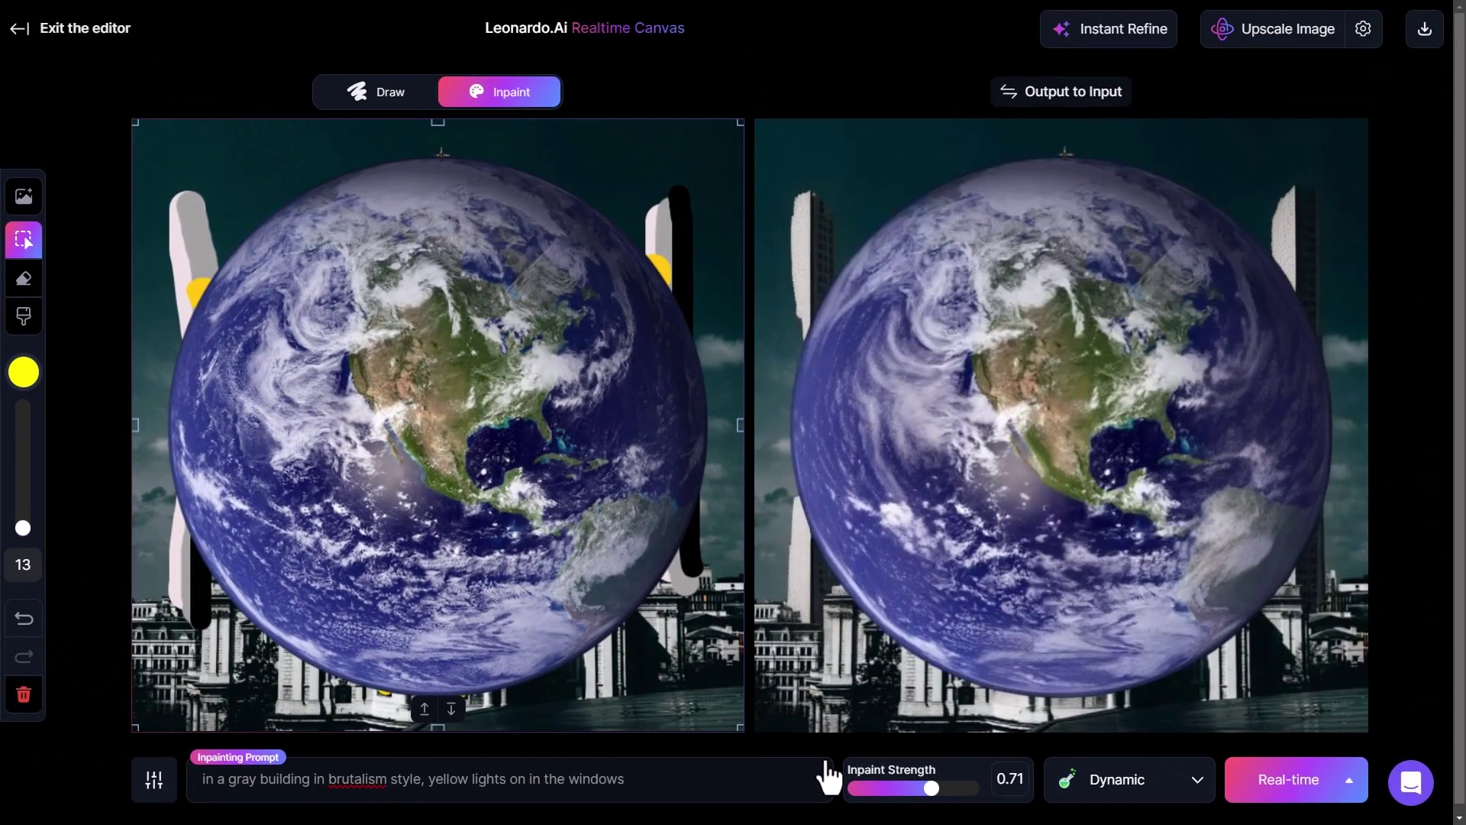
pyautogui.moveTo(740, 724); pyautogui.dragTo(455, 370)
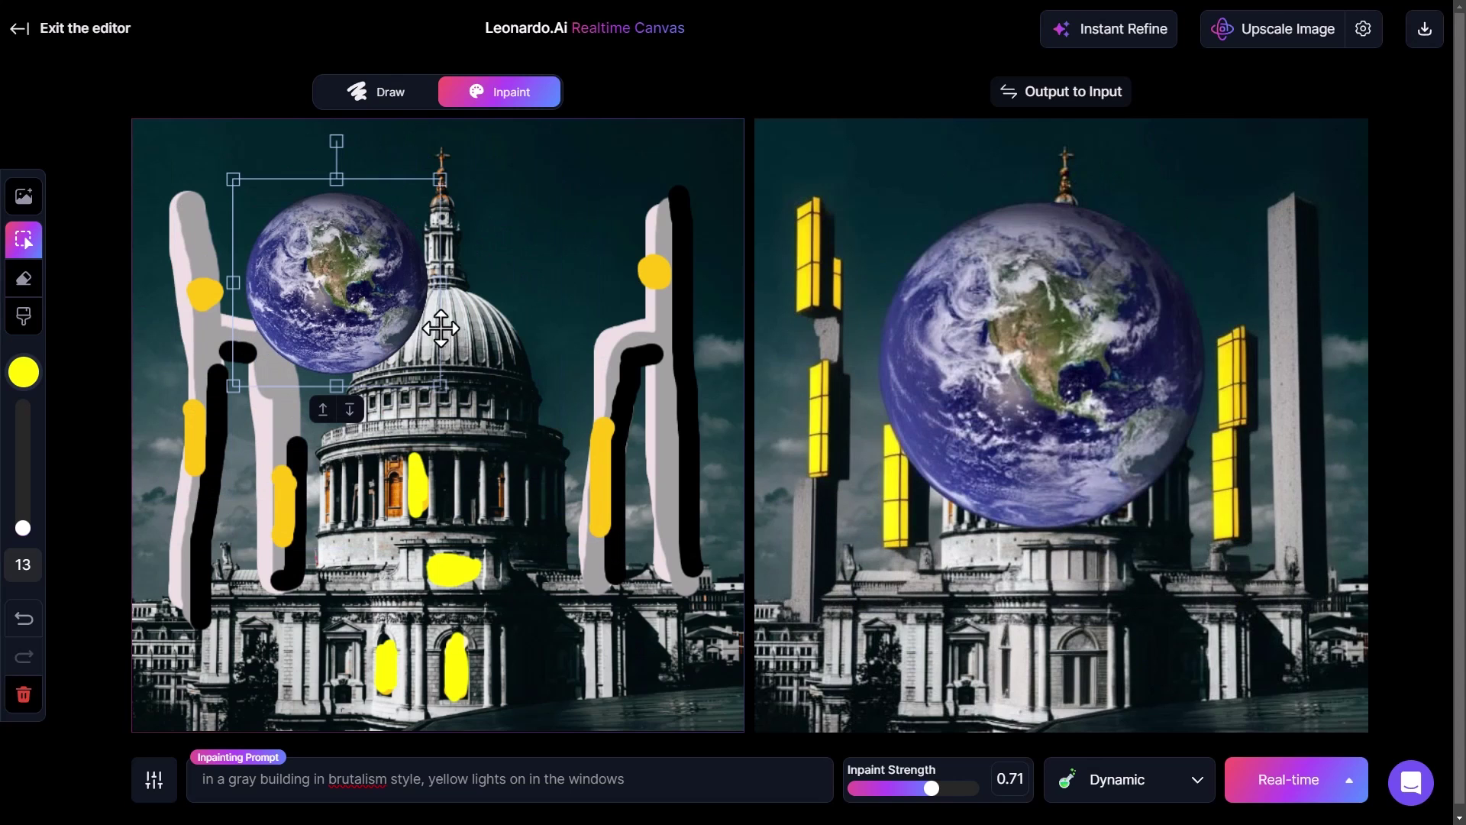
pyautogui.moveTo(360, 309); pyautogui.dragTo(296, 282)
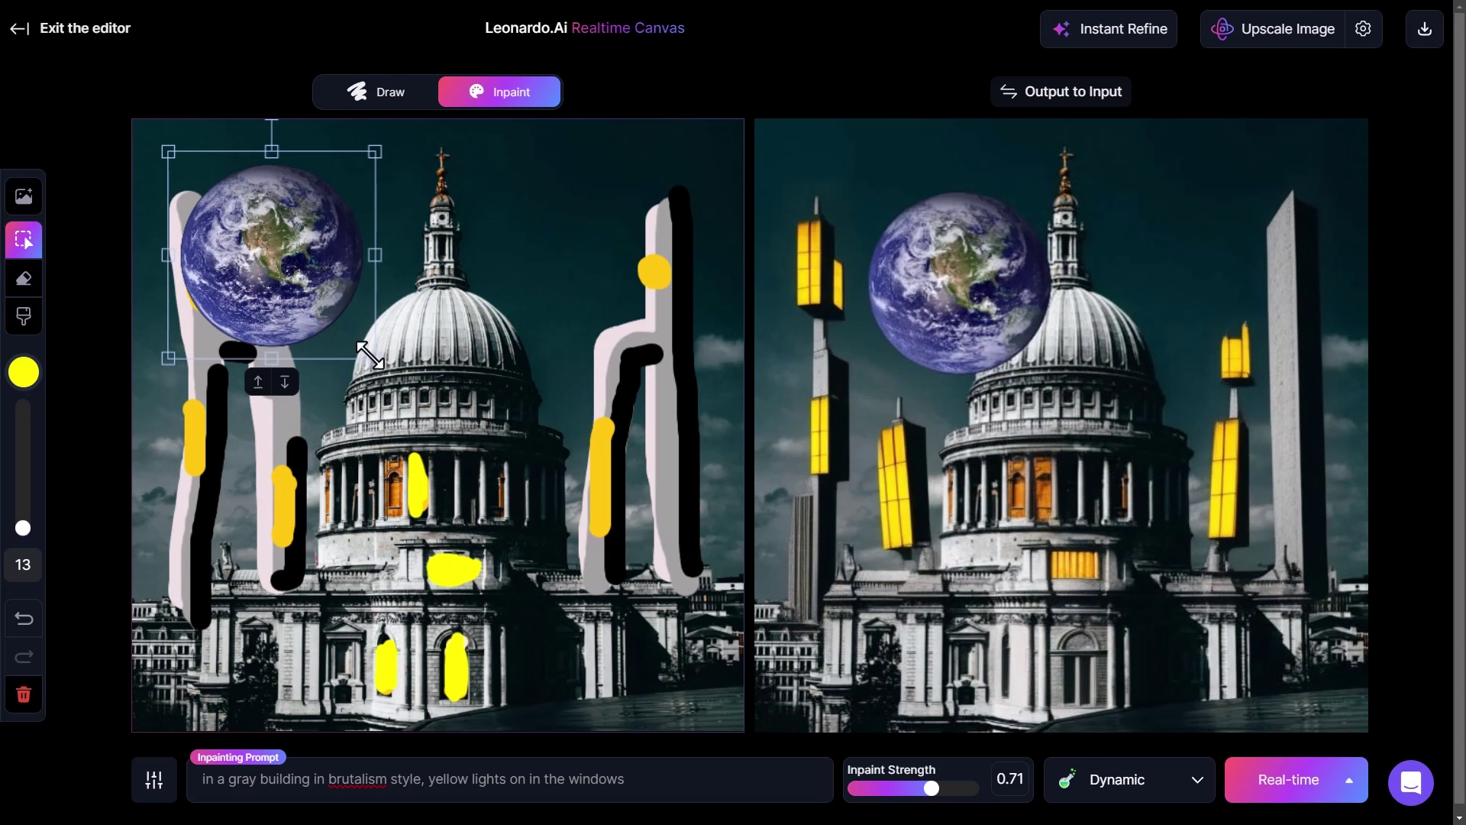
# Step: Shrink the Earth image slightly, place it at the leftmost tower and send it backward behind the painted tower and light strokes
pyautogui.moveTo(375, 357); pyautogui.dragTo(366, 349)
pyautogui.moveTo(282, 317); pyautogui.dragTo(269, 344)
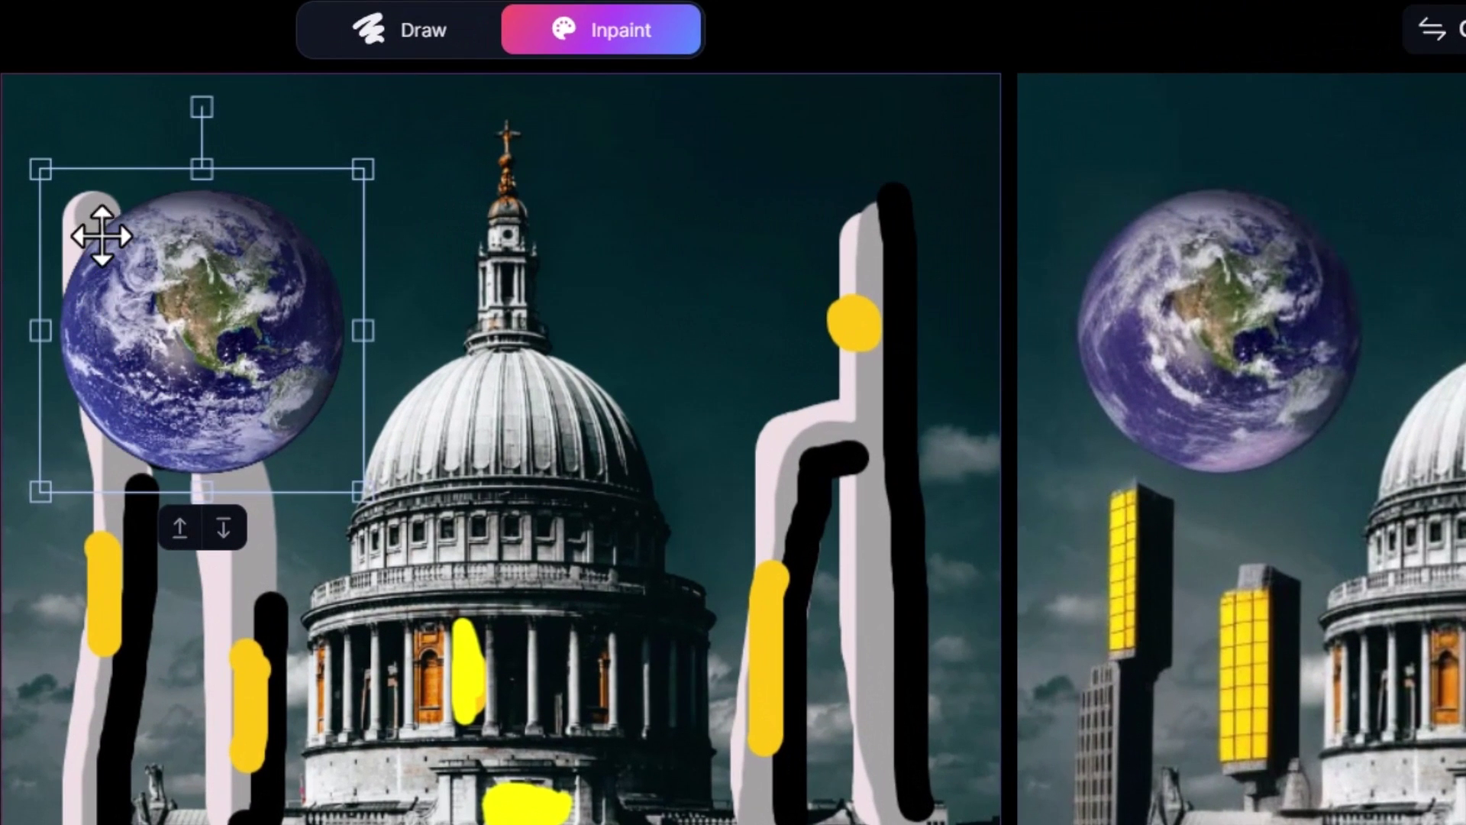
pyautogui.click(223, 525)
pyautogui.click(223, 527)
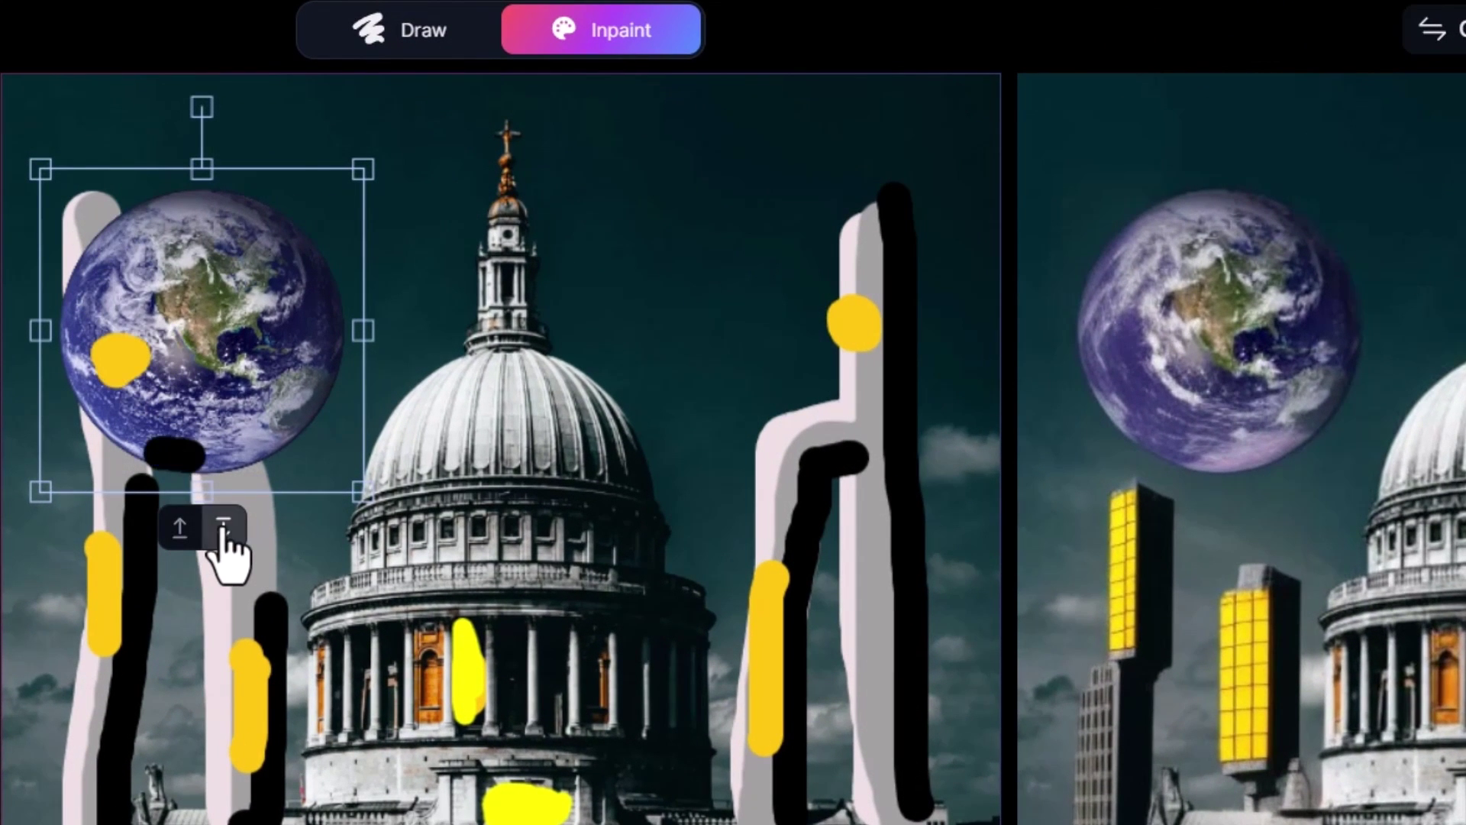
pyautogui.click(221, 528)
pyautogui.moveTo(240, 280); pyautogui.dragTo(267, 297)
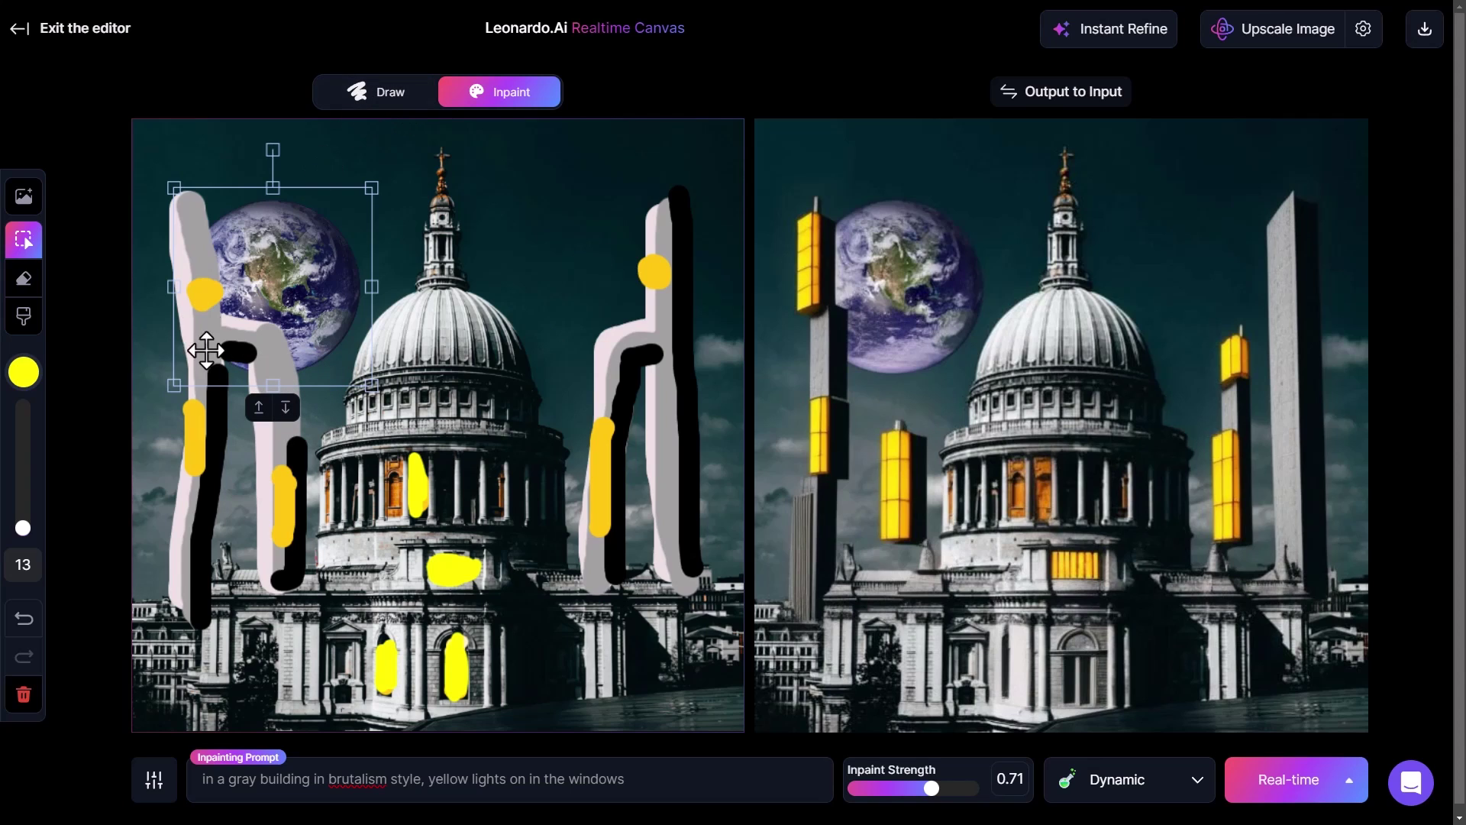
# Step: Lengthen the lower yellow light stroke on the leftmost tower, shift it upward and test its layer order, ending with it one layer forward
pyautogui.click(199, 434)
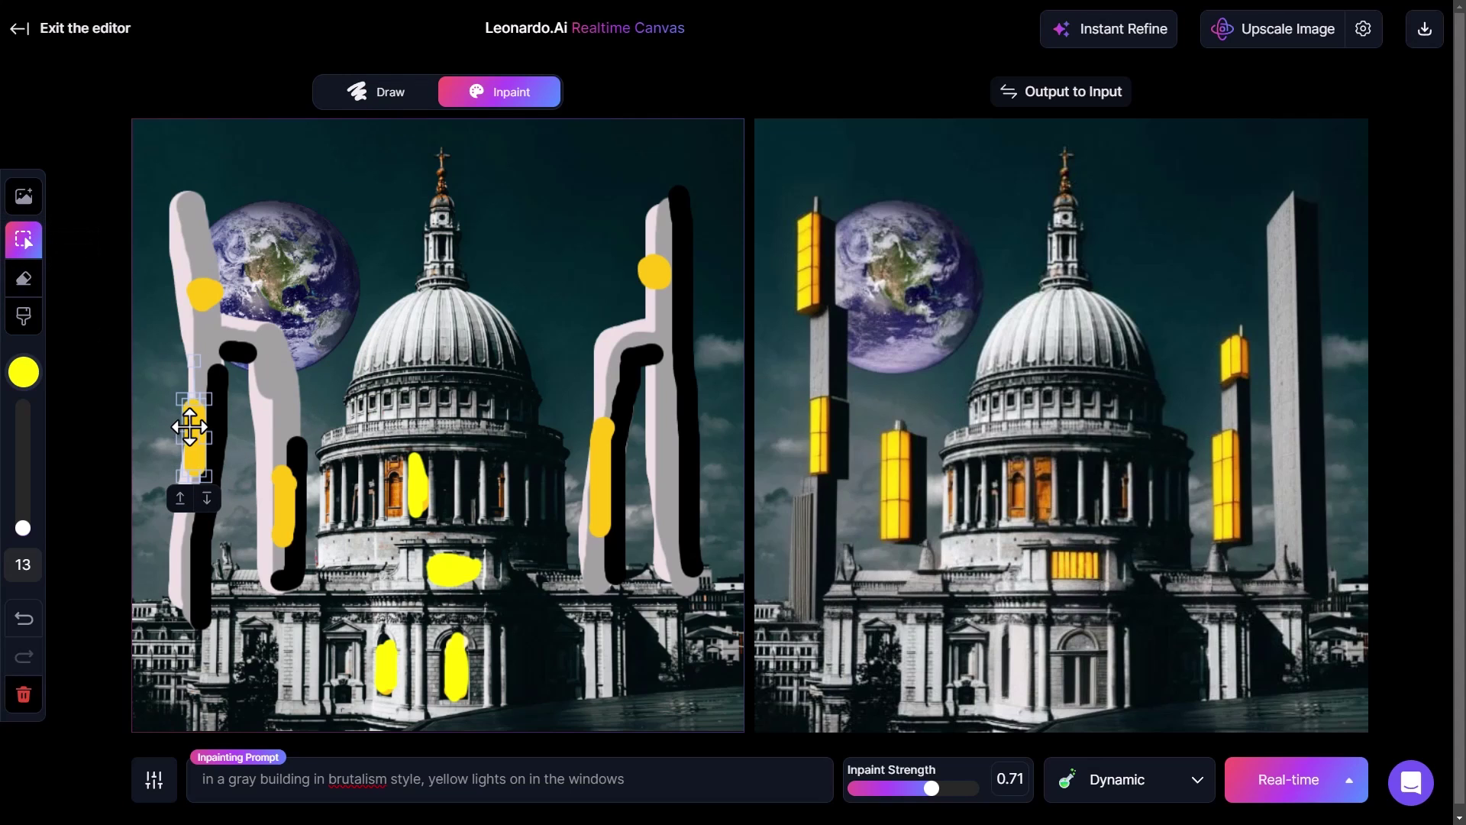
pyautogui.moveTo(190, 419); pyautogui.dragTo(189, 331)
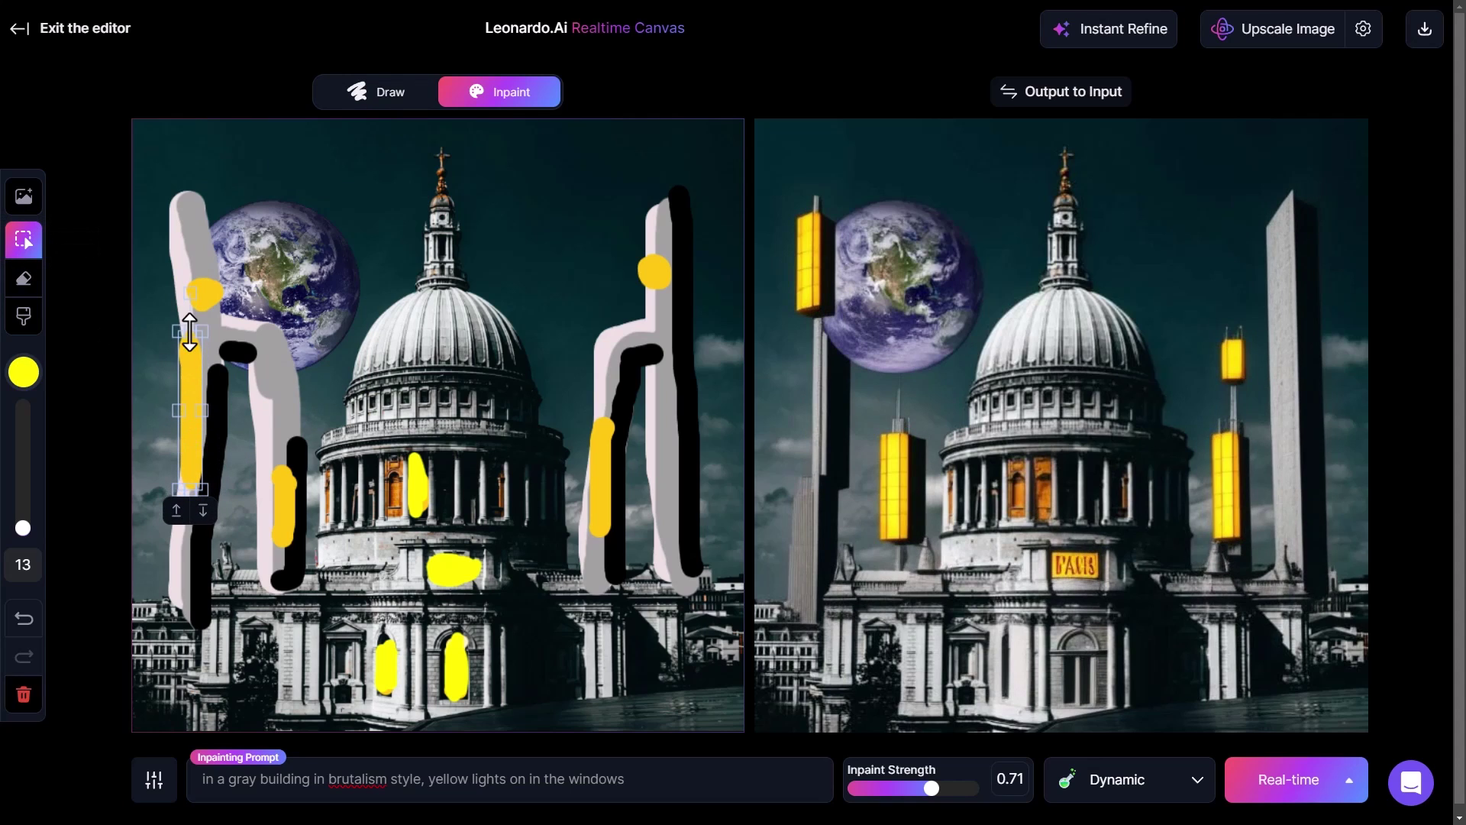
pyautogui.click(203, 512)
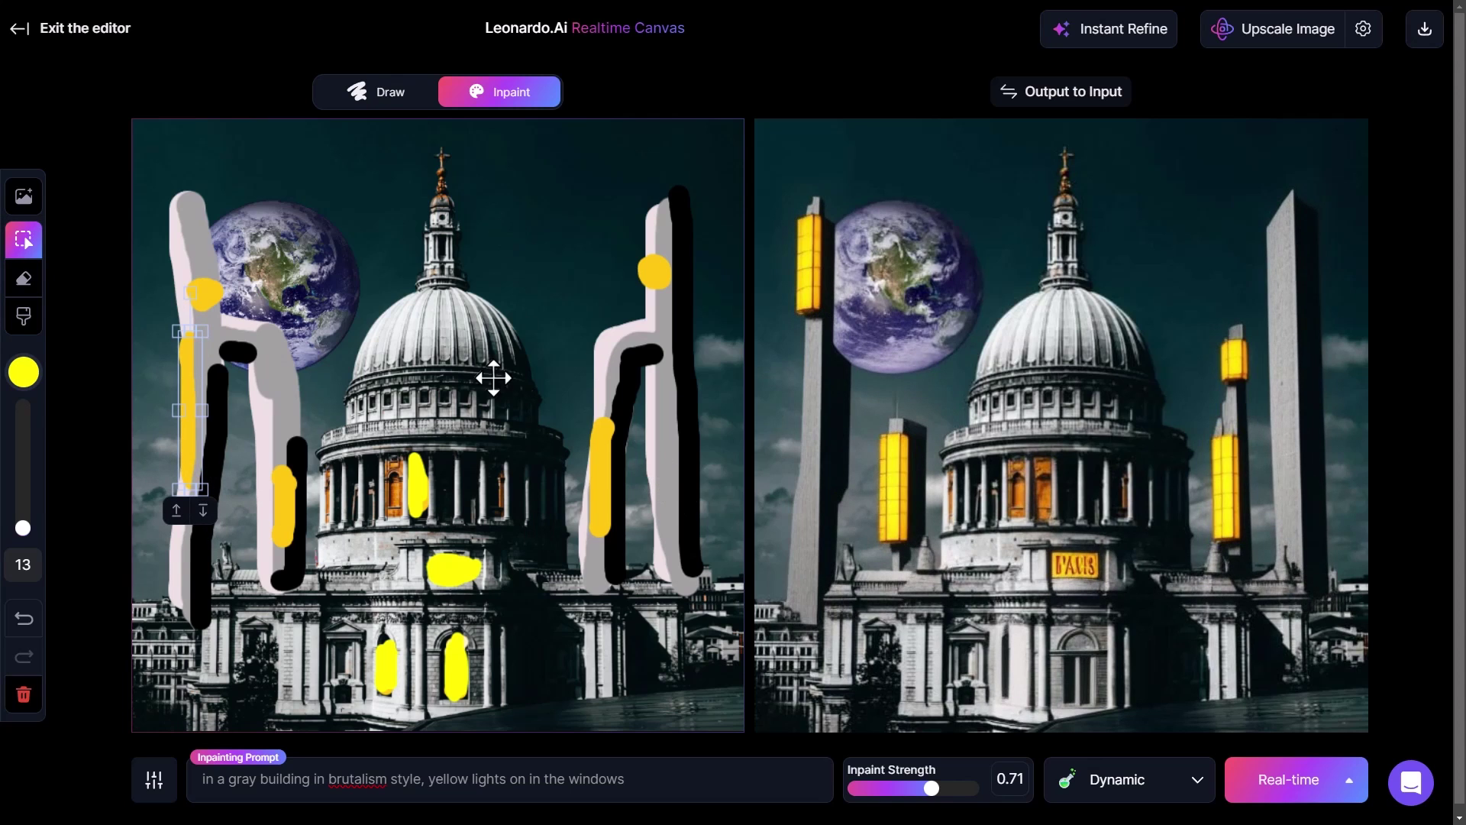
pyautogui.click(176, 510)
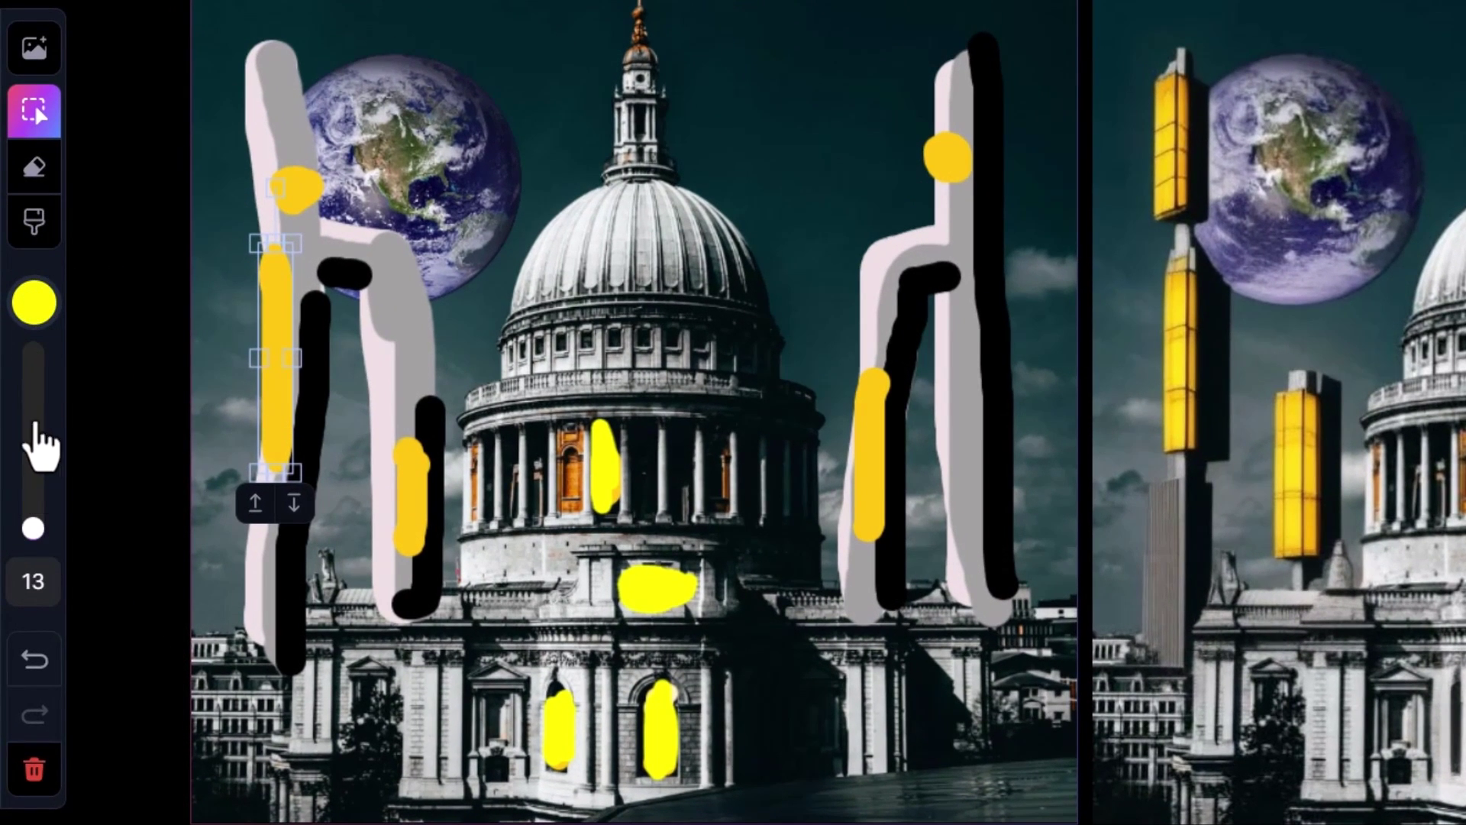
# Step: Try to erase a diagonal strip across the leftmost tower and the Earth, and undo the stroke
pyautogui.click(34, 176)
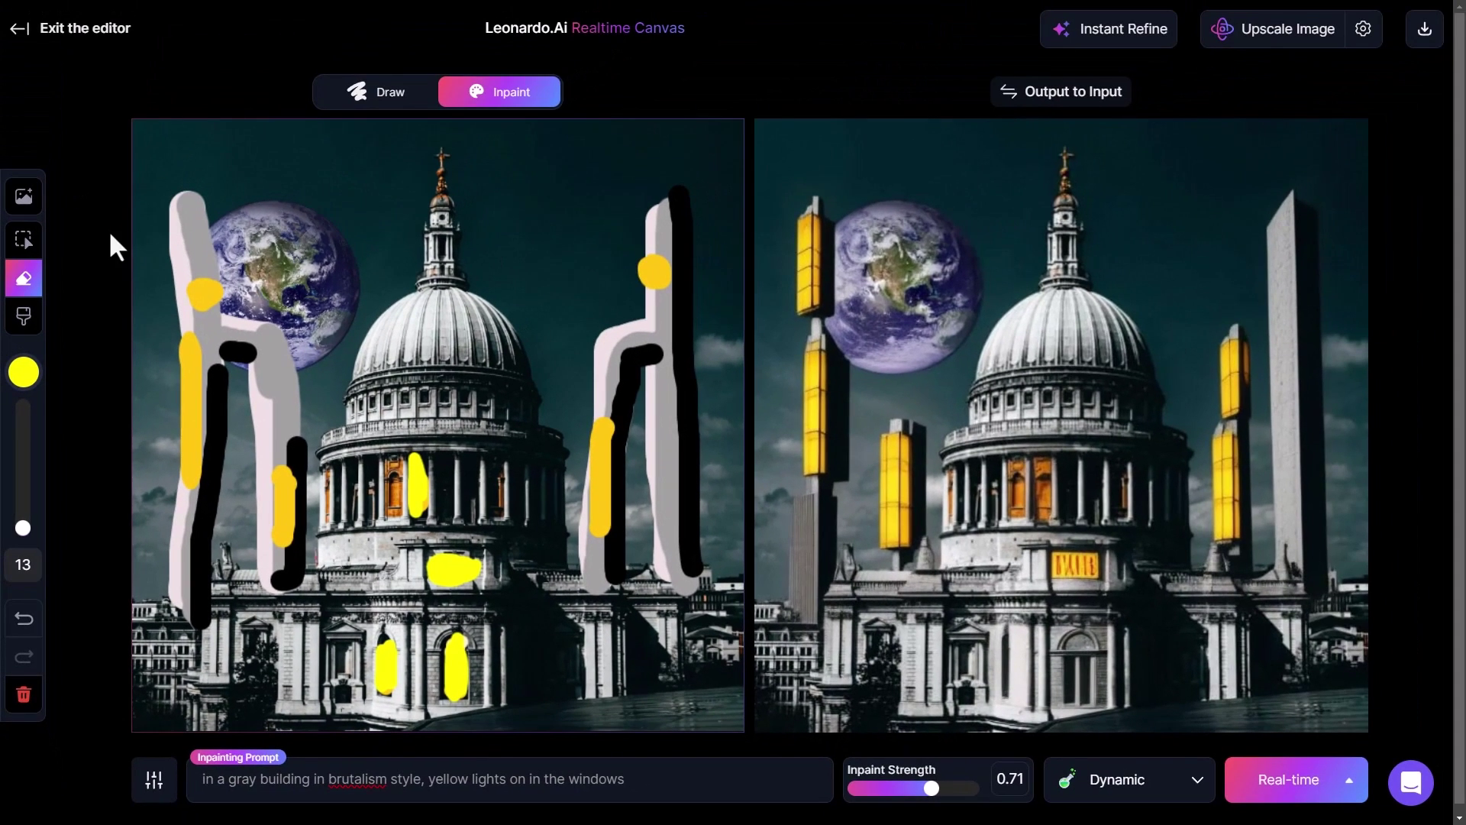
pyautogui.moveTo(143, 188)
pyautogui.mouseDown()
pyautogui.moveTo(243, 254)
pyautogui.moveTo(289, 260)
pyautogui.mouseUp()
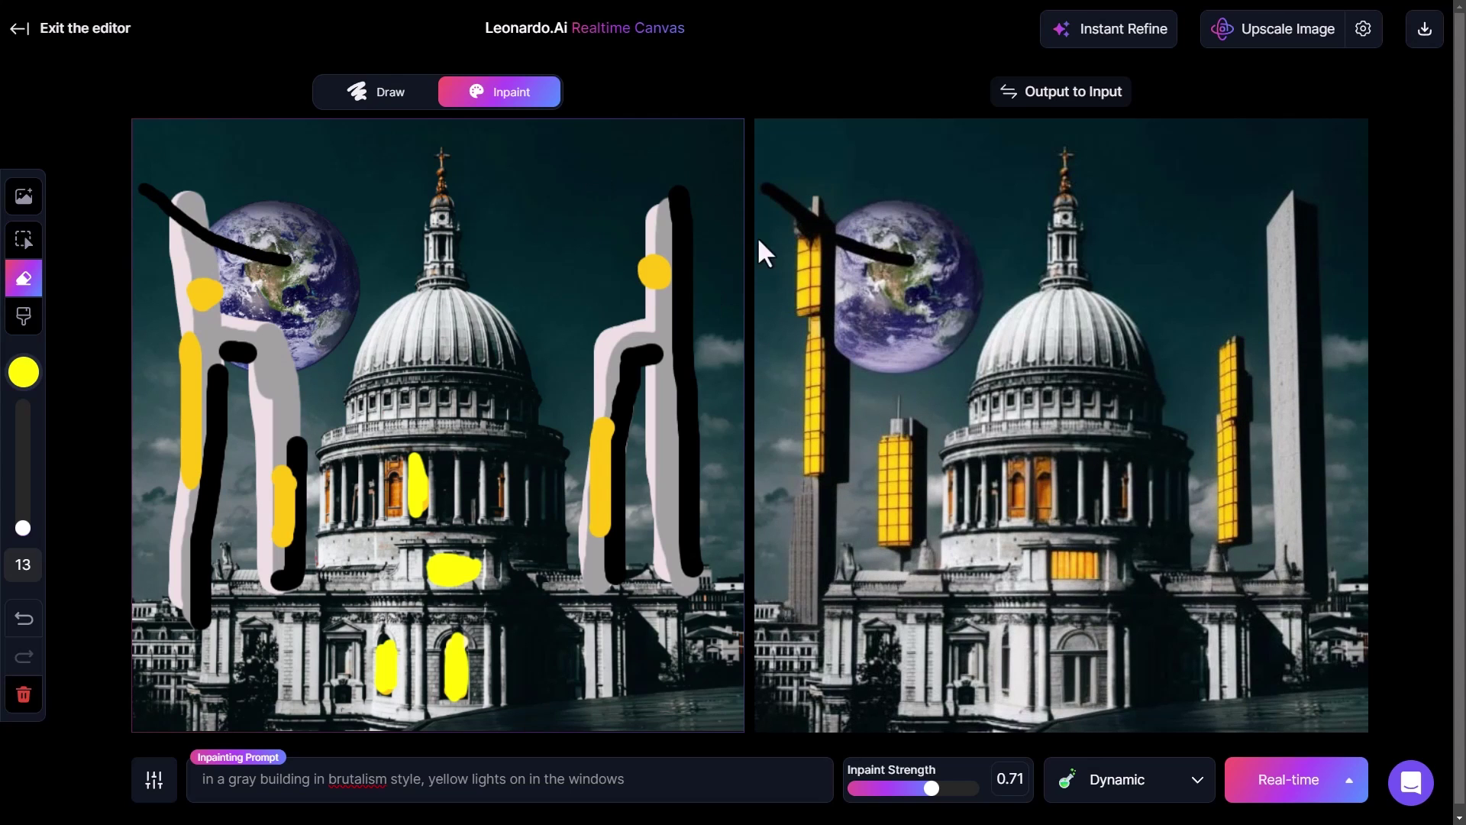
pyautogui.click(24, 619)
# Step: Move the cathedral photo down clear of the Earth and erase the Earth's upper-right edge
pyautogui.click(24, 239)
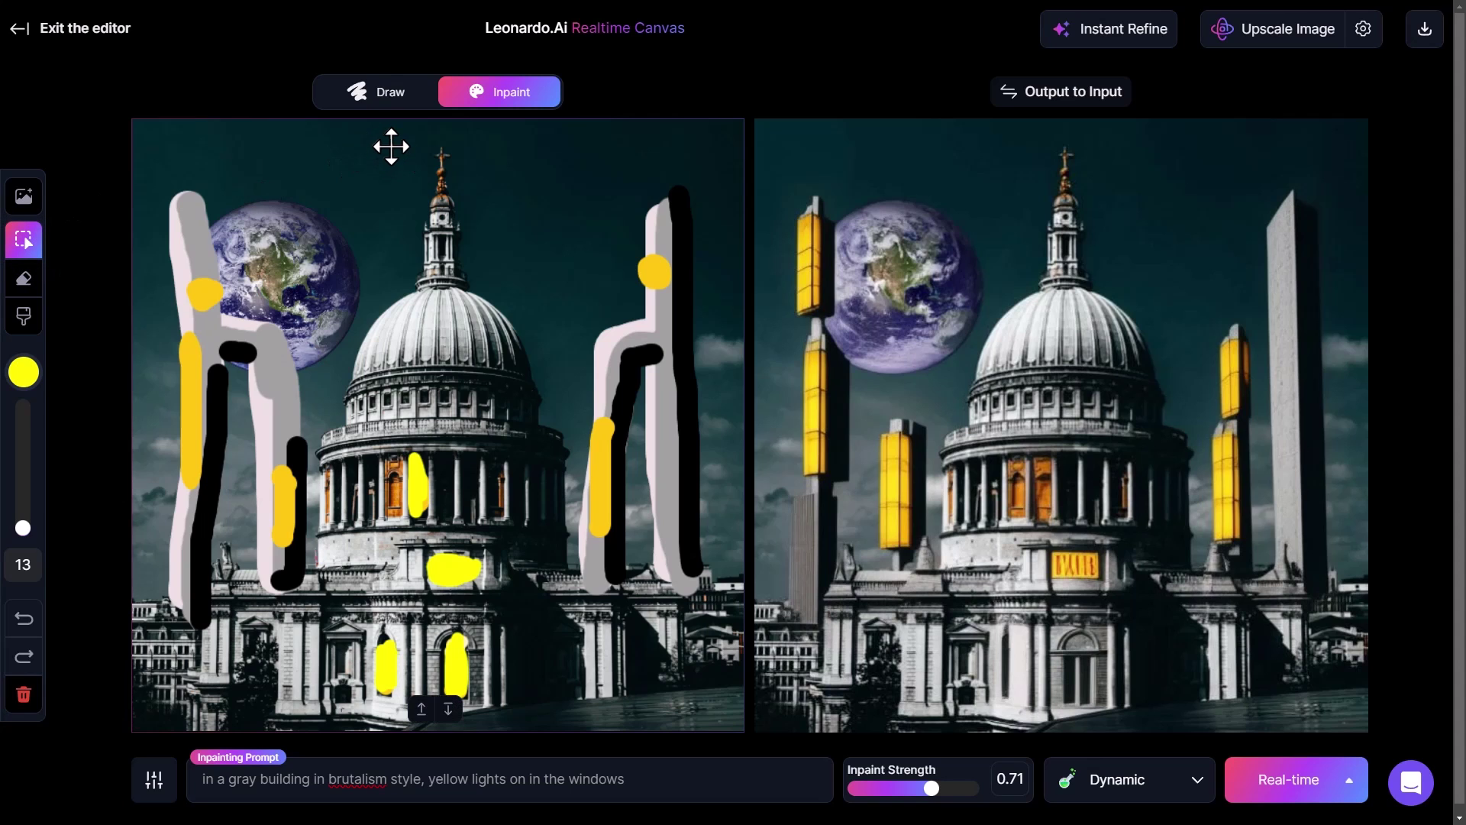
pyautogui.moveTo(391, 146); pyautogui.dragTo(384, 516)
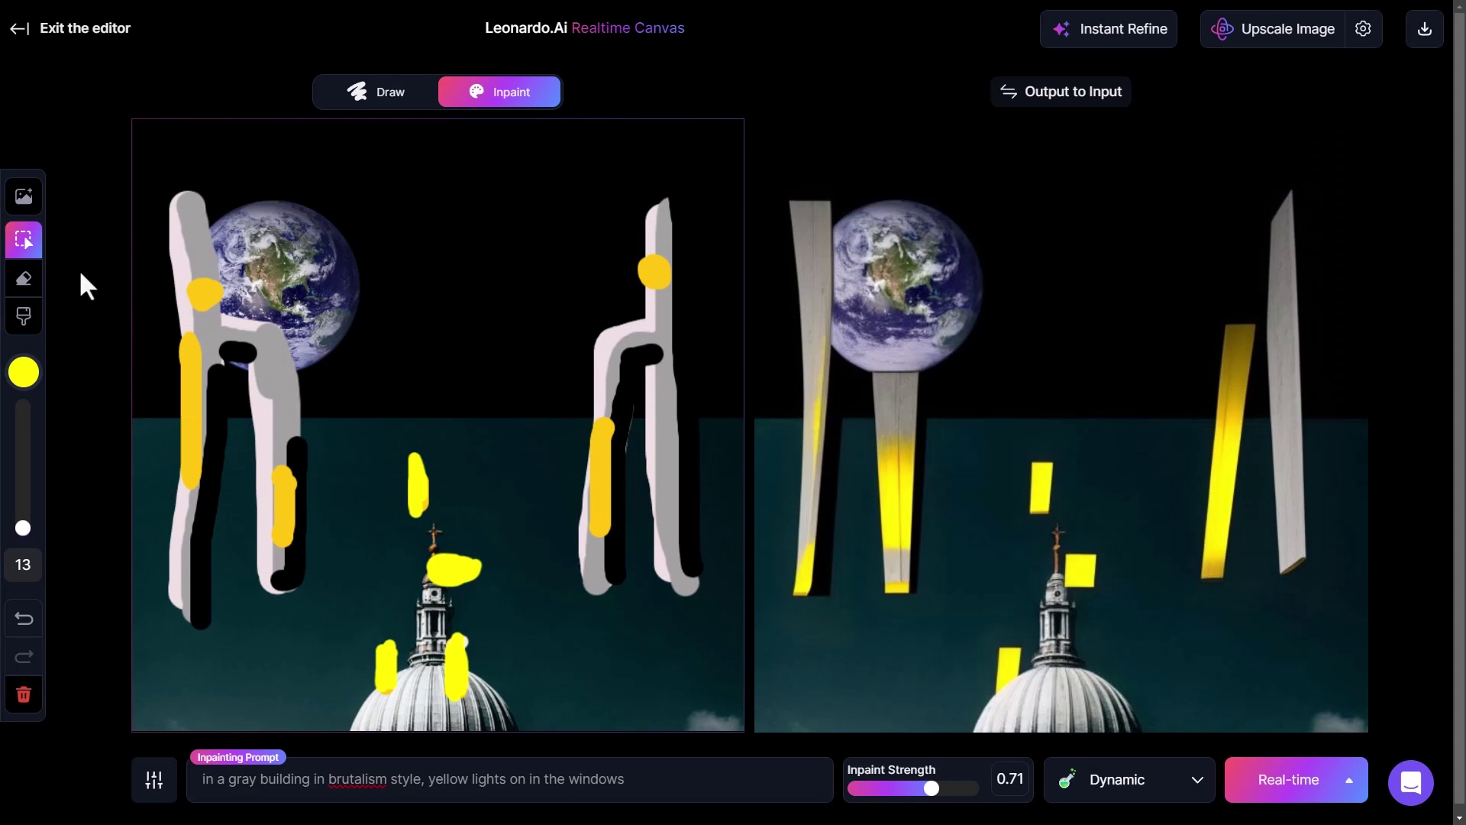
pyautogui.click(25, 279)
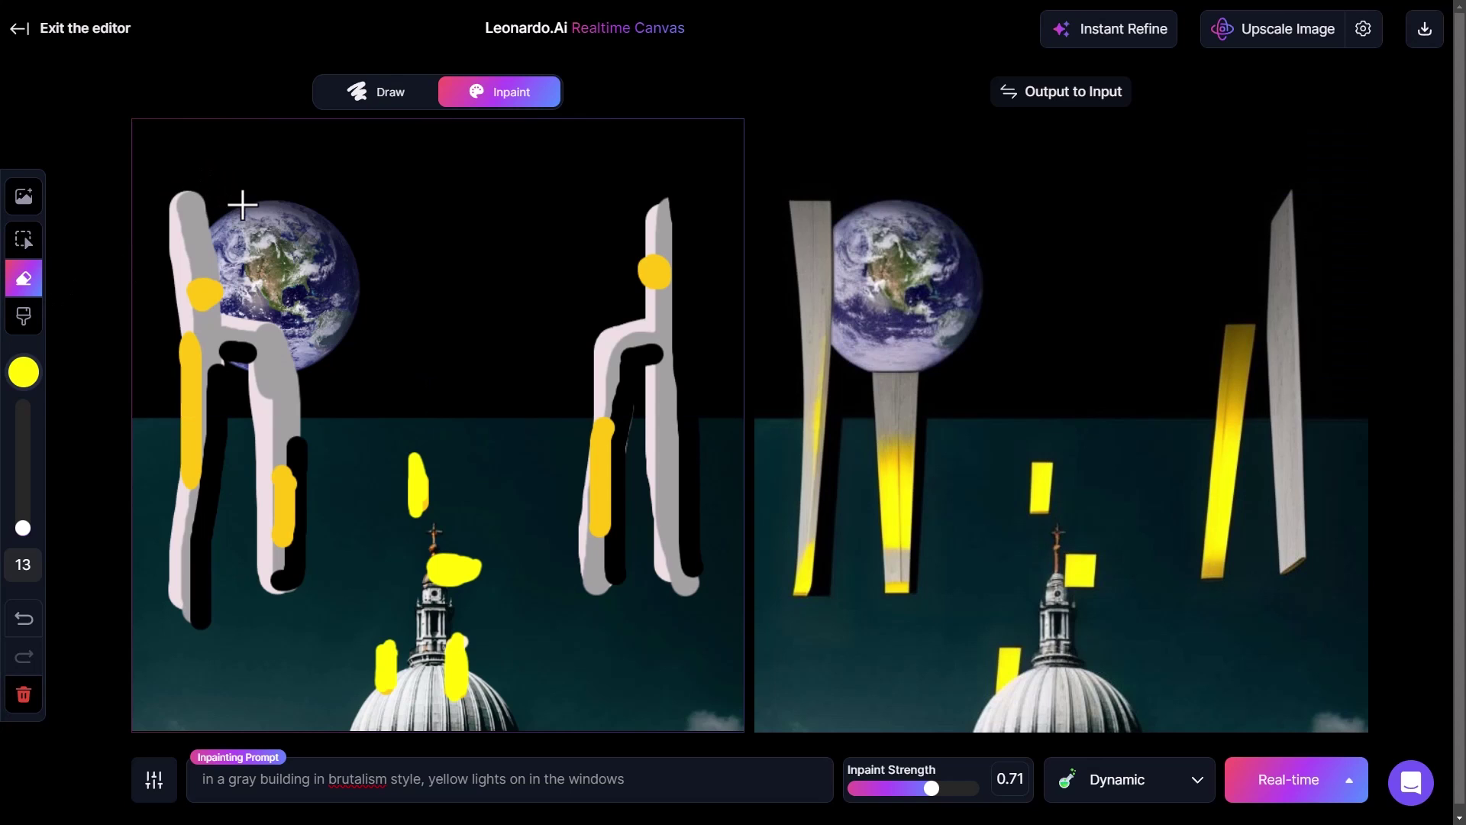
pyautogui.moveTo(277, 231)
pyautogui.mouseDown()
pyautogui.moveTo(357, 293)
pyautogui.moveTo(342, 241)
pyautogui.moveTo(269, 198)
pyautogui.moveTo(346, 265)
pyautogui.moveTo(271, 197)
pyautogui.moveTo(301, 224)
pyautogui.mouseUp()
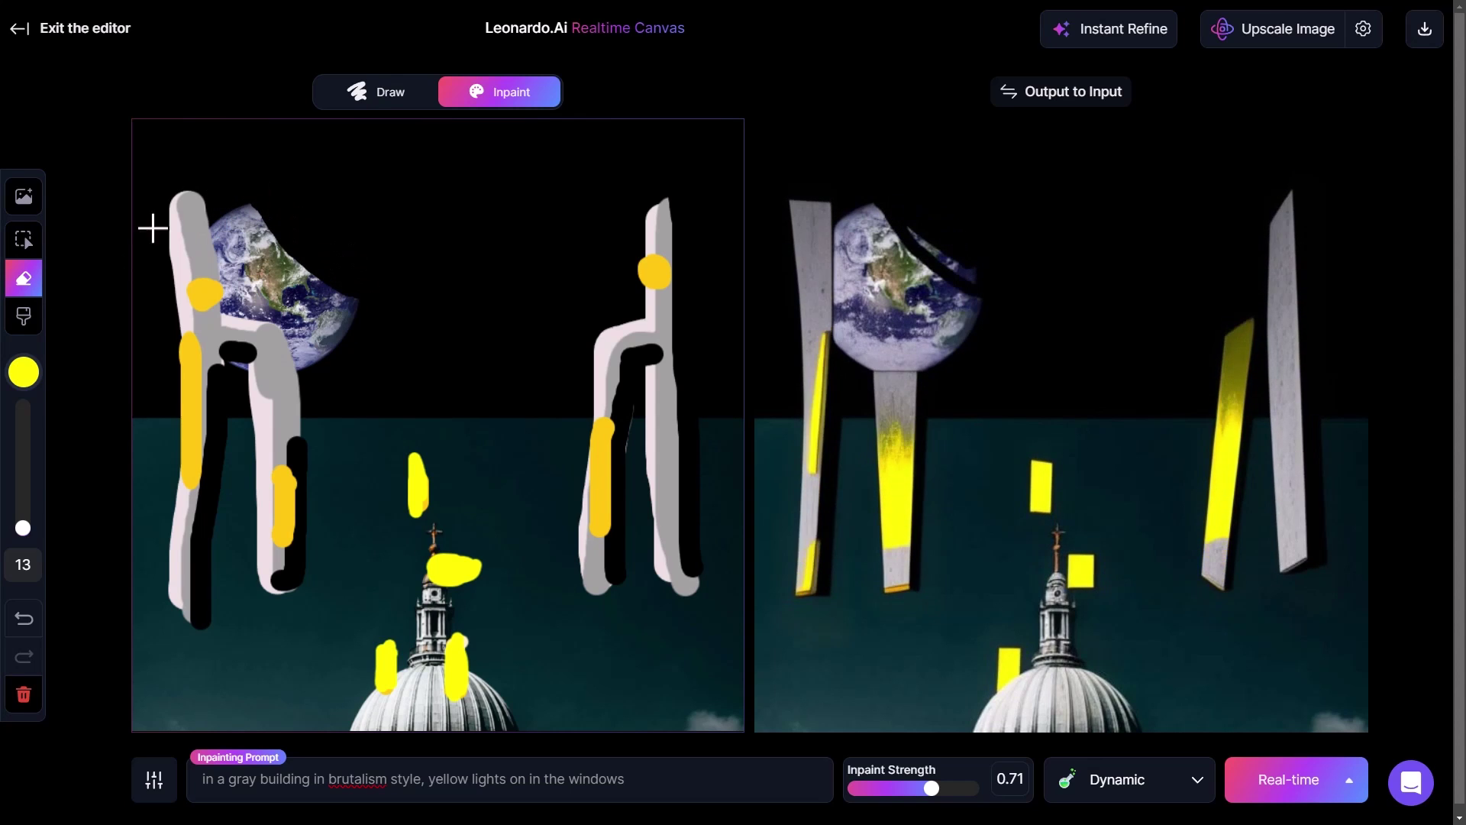
# Step: Move the cathedral photo back up so it fills the whole input canvas again
pyautogui.click(24, 240)
pyautogui.moveTo(502, 562); pyautogui.dragTo(512, 220)
pyautogui.moveTo(514, 370); pyautogui.dragTo(507, 328)
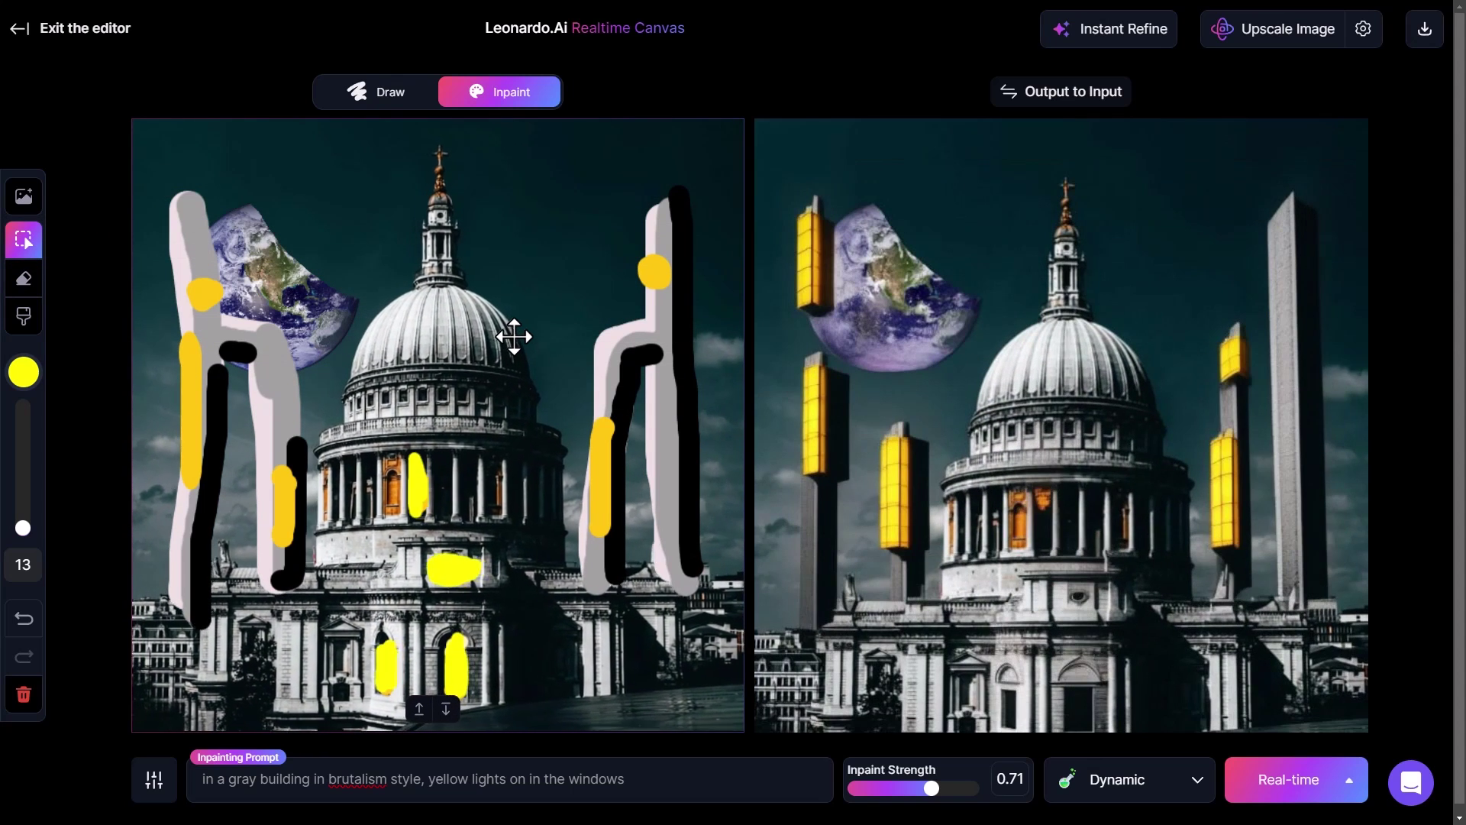
# Step: Switch to a red brush and paint over the erased upper-right part of the Earth
pyautogui.click(24, 316)
pyautogui.click(23, 371)
pyautogui.moveTo(94, 412); pyautogui.dragTo(70, 411)
pyautogui.moveTo(258, 260)
pyautogui.mouseDown()
pyautogui.moveTo(320, 277)
pyautogui.moveTo(257, 214)
pyautogui.moveTo(340, 291)
pyautogui.moveTo(278, 223)
pyautogui.moveTo(307, 232)
pyautogui.moveTo(348, 294)
pyautogui.moveTo(320, 342)
pyautogui.moveTo(344, 328)
pyautogui.moveTo(339, 279)
pyautogui.moveTo(309, 353)
pyautogui.mouseUp()
# Step: Paint an orange band along the Earth's lower-right edge and a small yellow #FFF800 highlight beside the red area
pyautogui.click(23, 372)
pyautogui.click(92, 413)
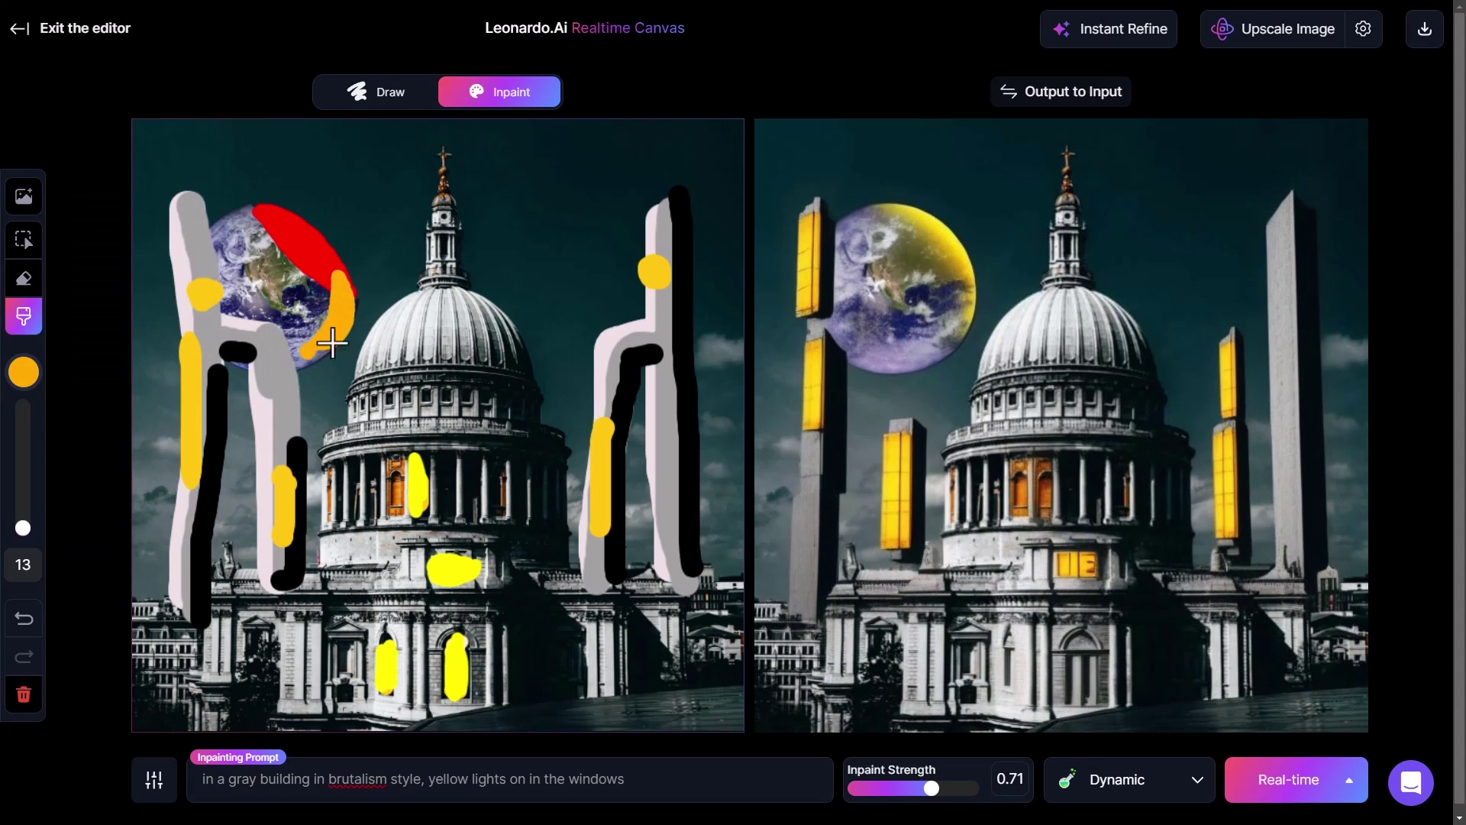
pyautogui.click(23, 372)
pyautogui.click(102, 411)
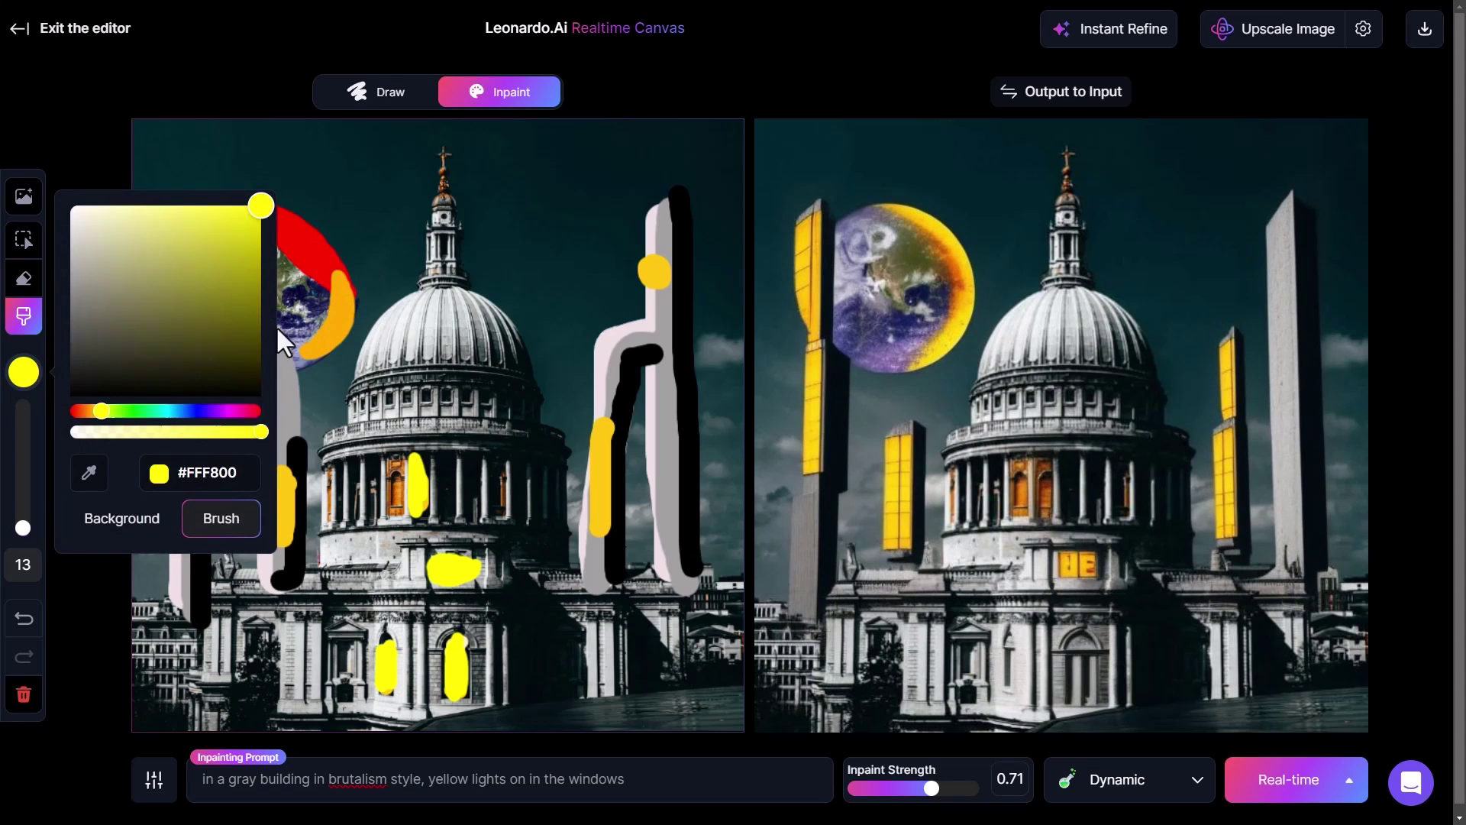
pyautogui.moveTo(329, 276); pyautogui.dragTo(330, 307)
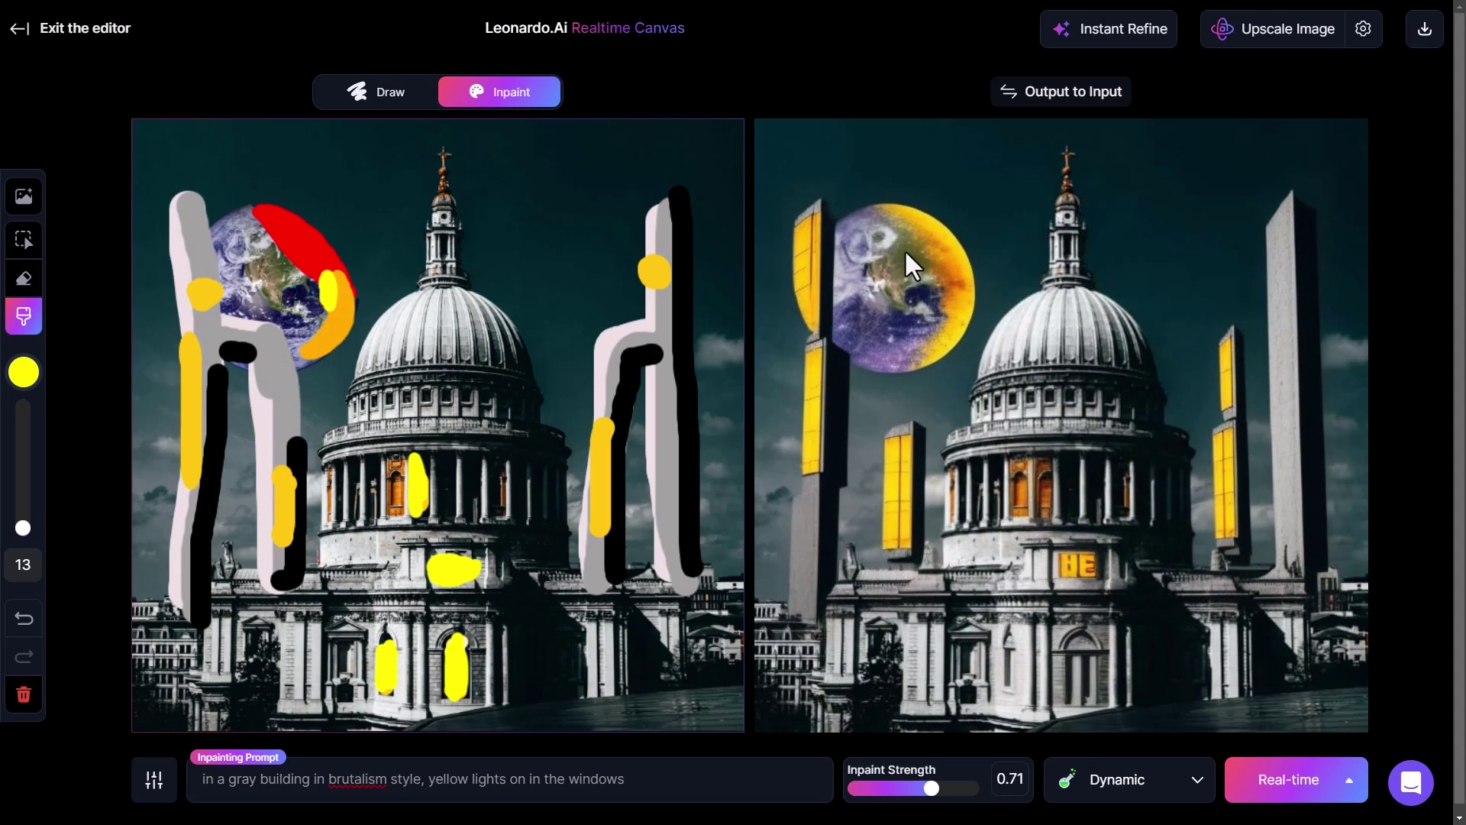
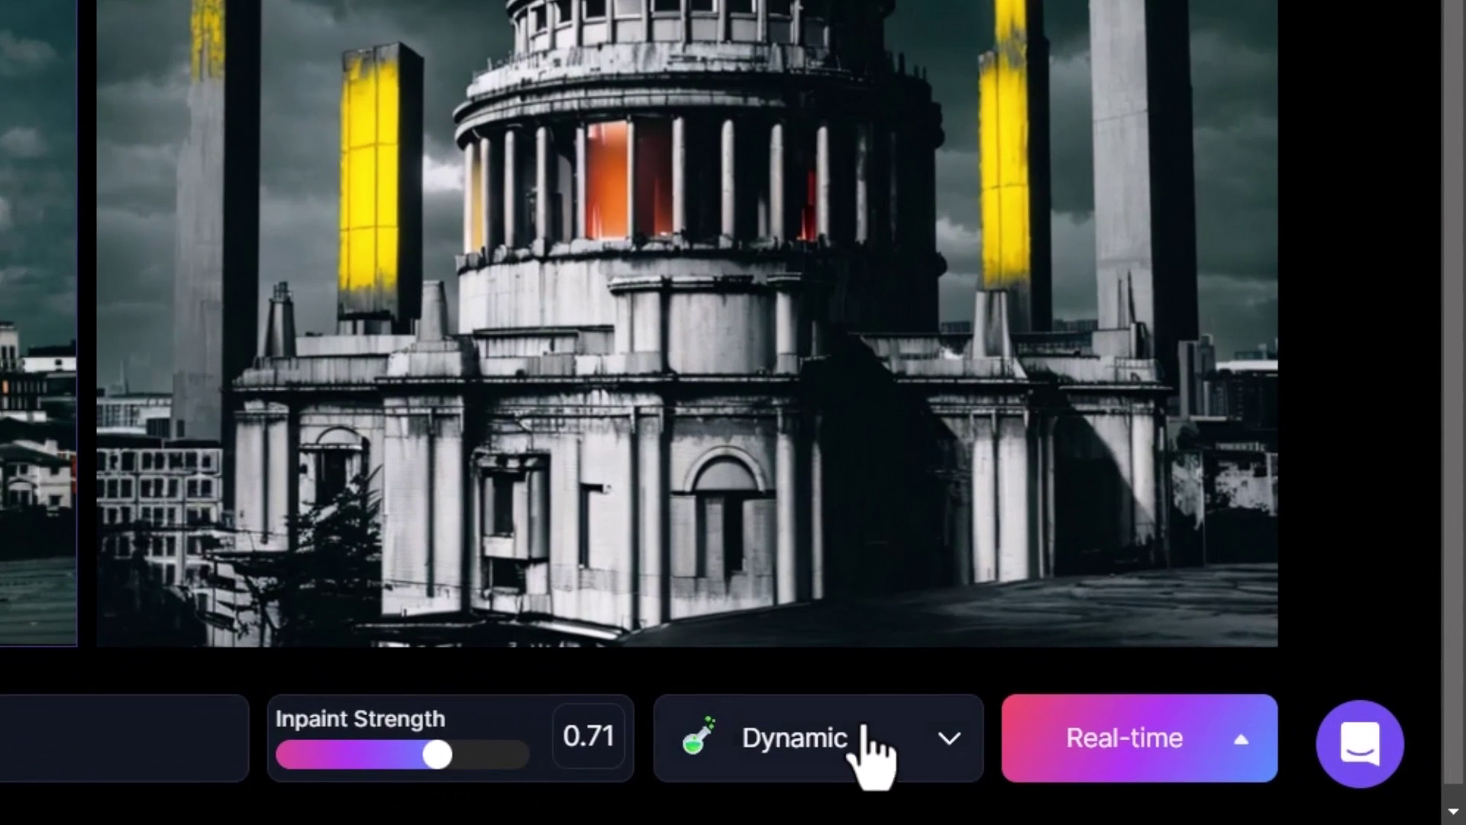
# Step: Try the Cinematic, Concept Art and Environment styles on the output with Instant Refine
pyautogui.click(792, 745)
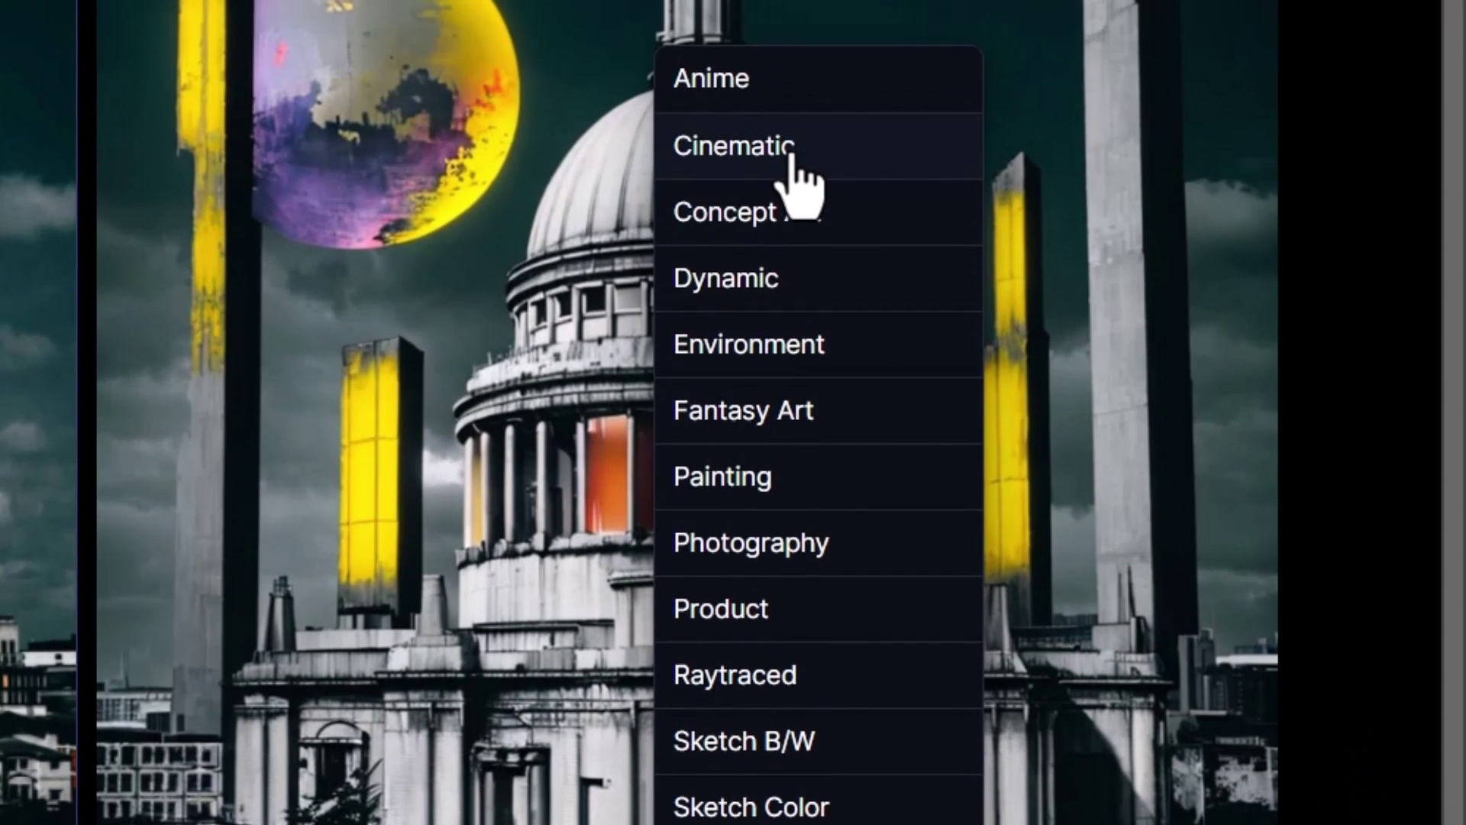
pyautogui.click(792, 157)
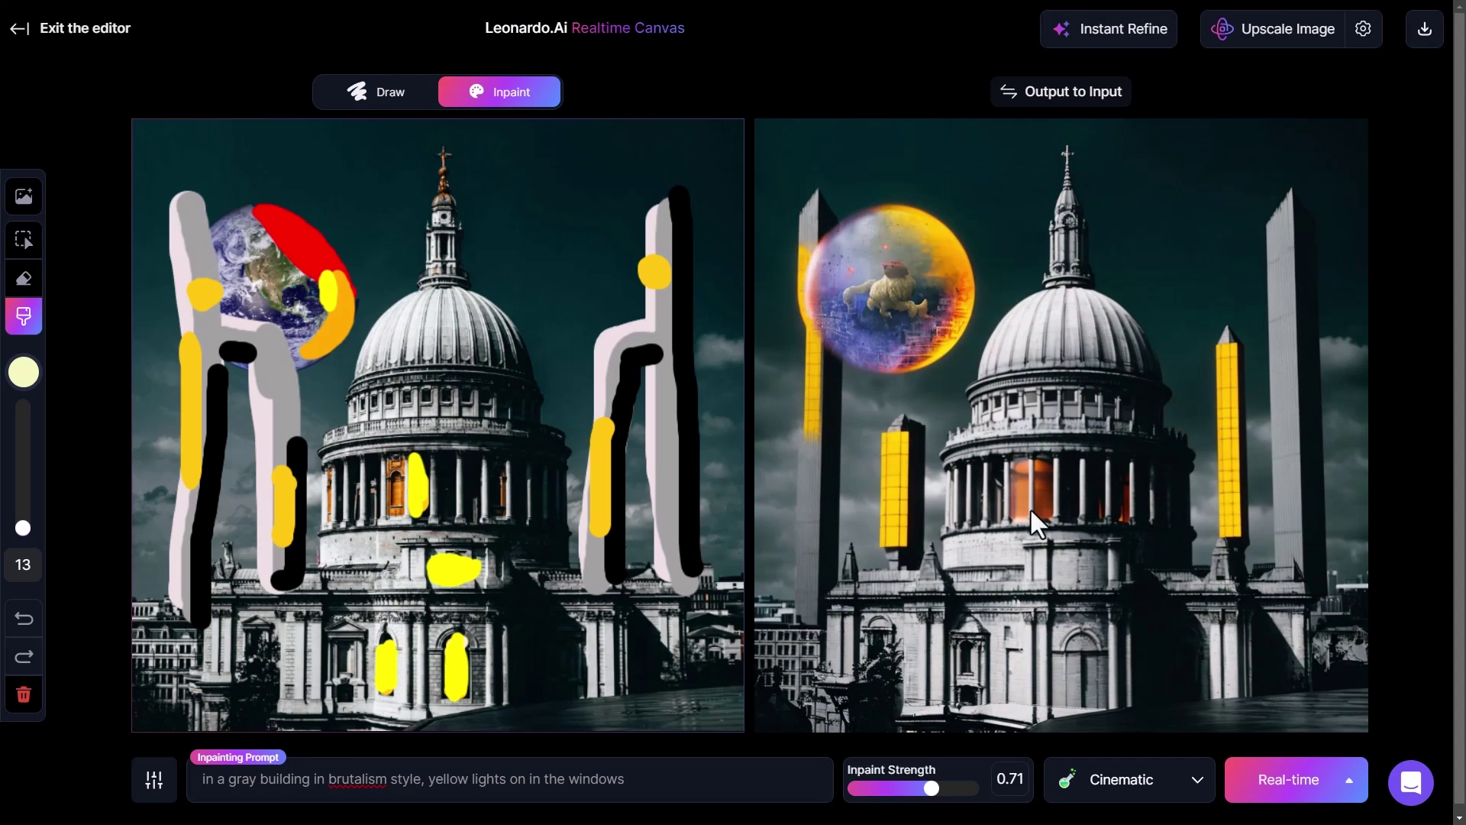
pyautogui.click(1210, 787)
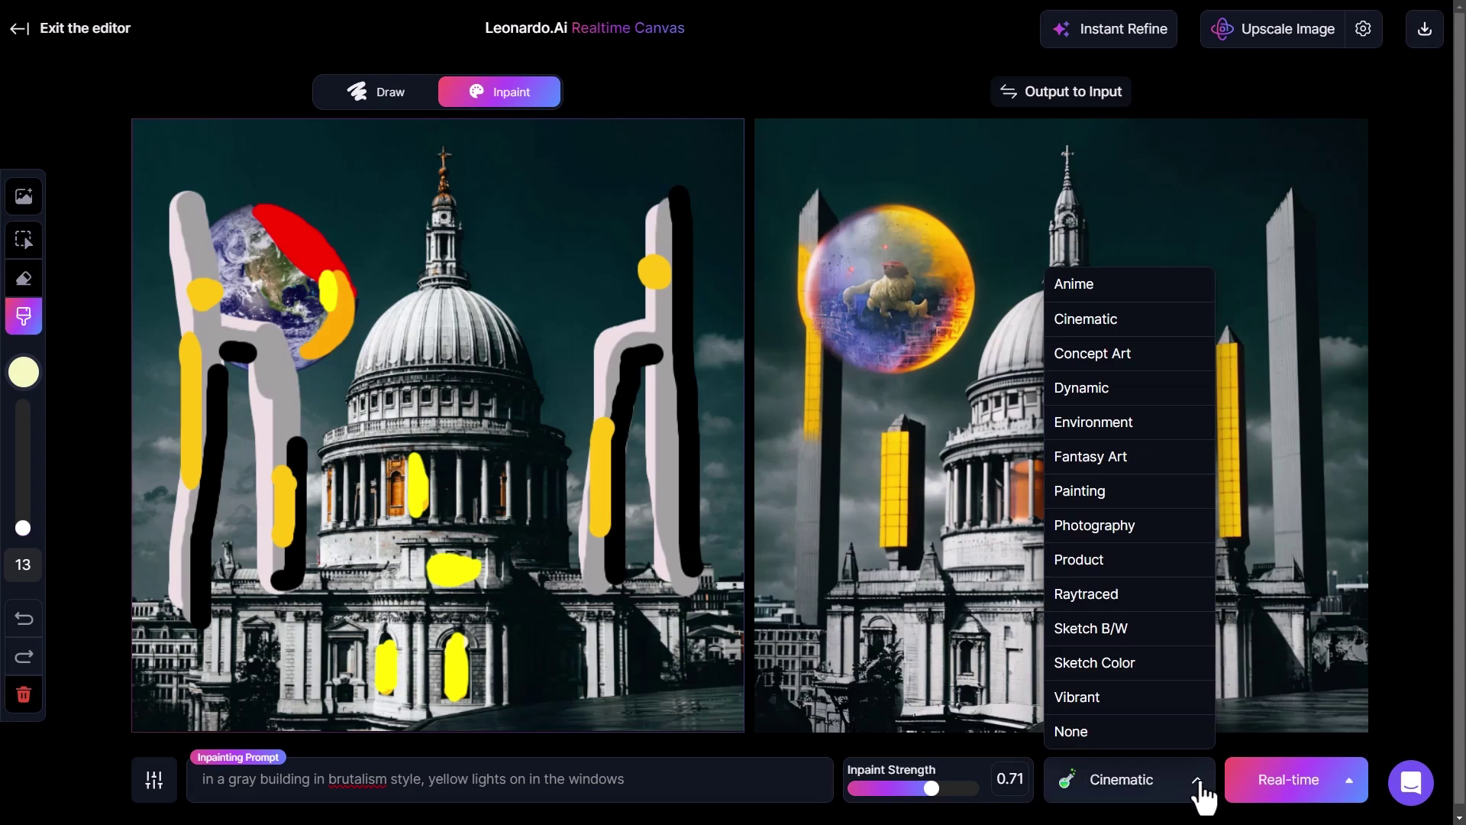
pyautogui.click(1129, 353)
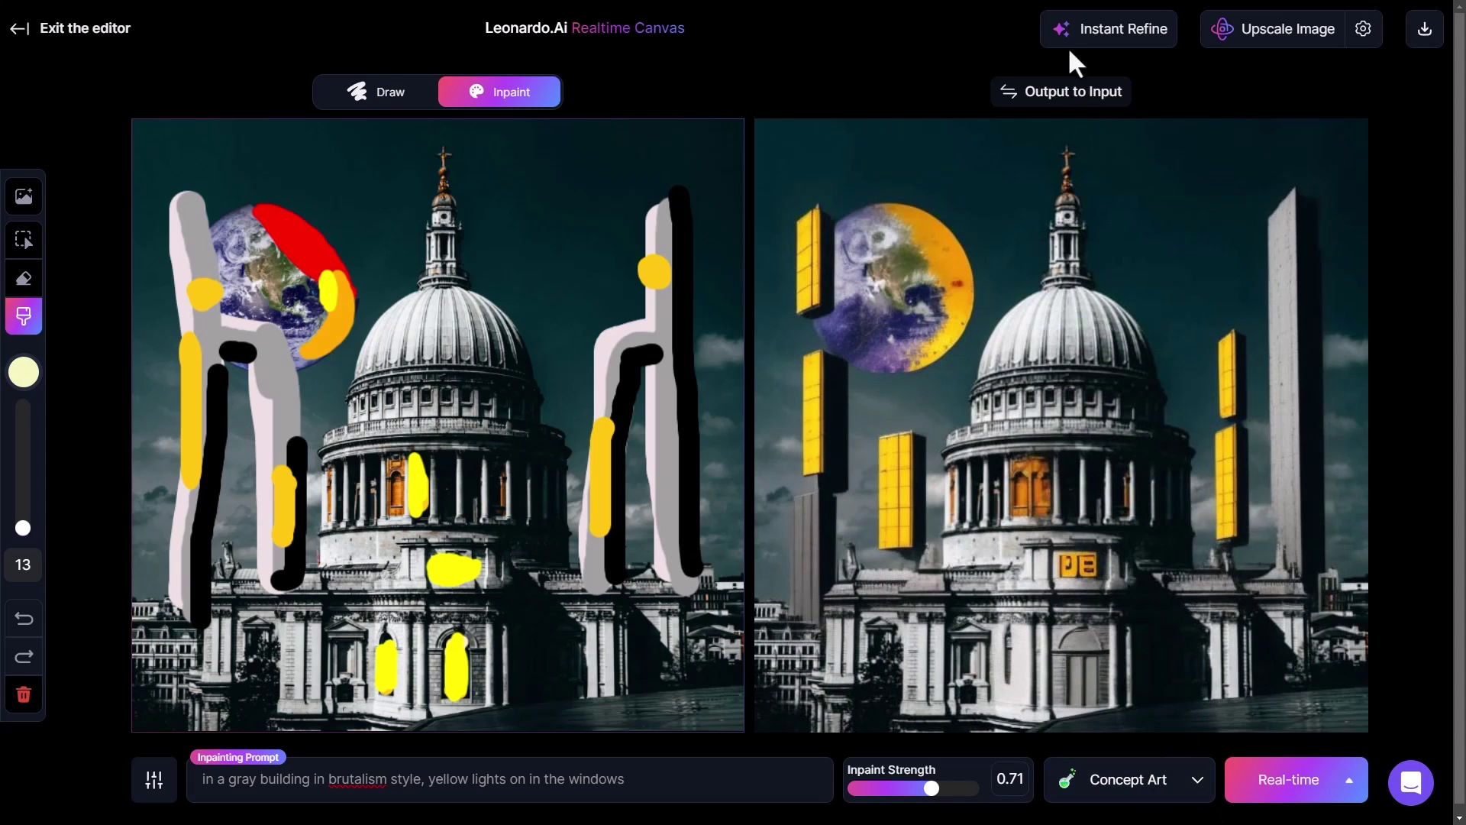
pyautogui.click(1069, 42)
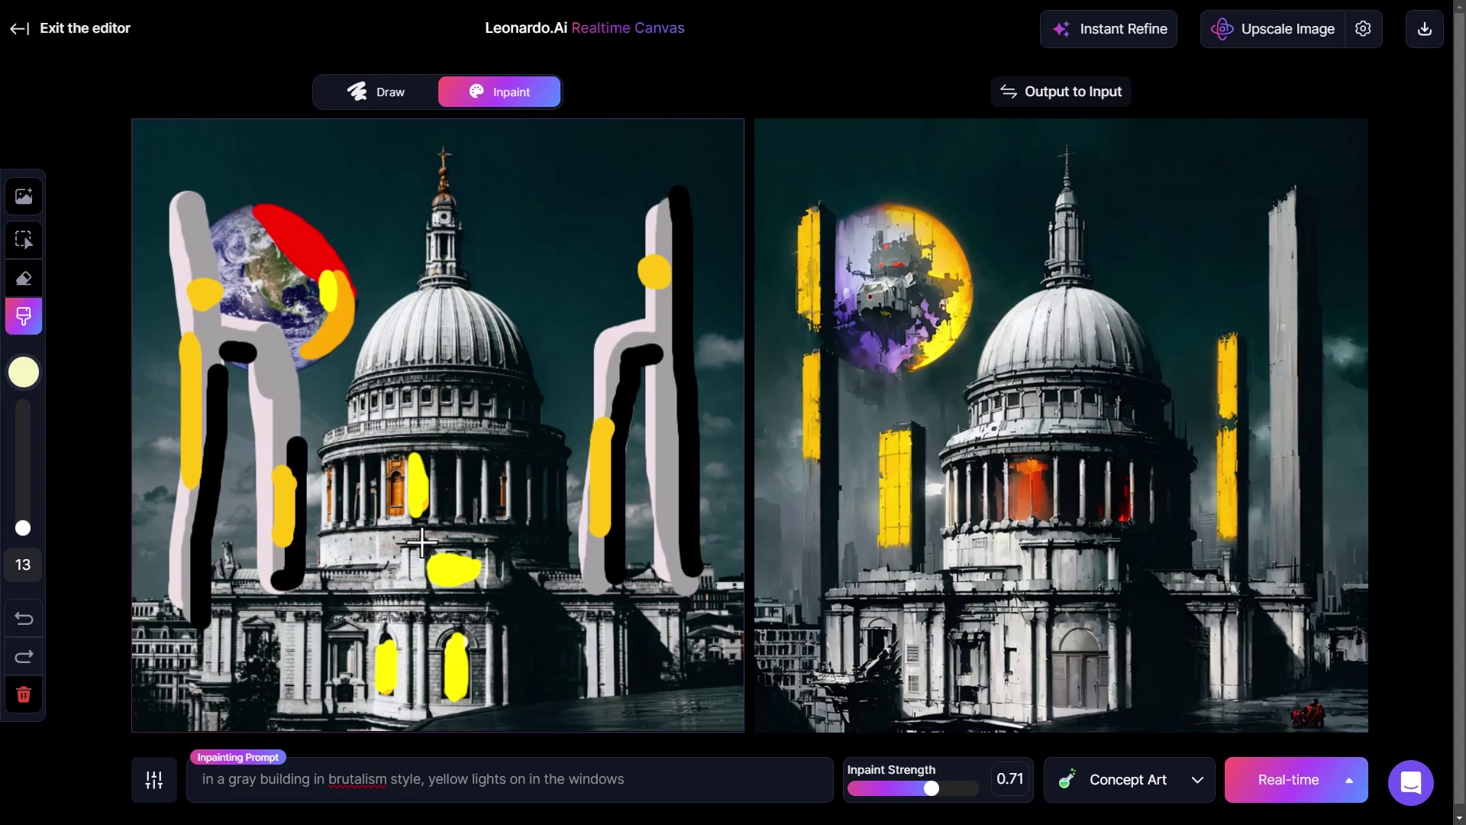
pyautogui.click(1180, 791)
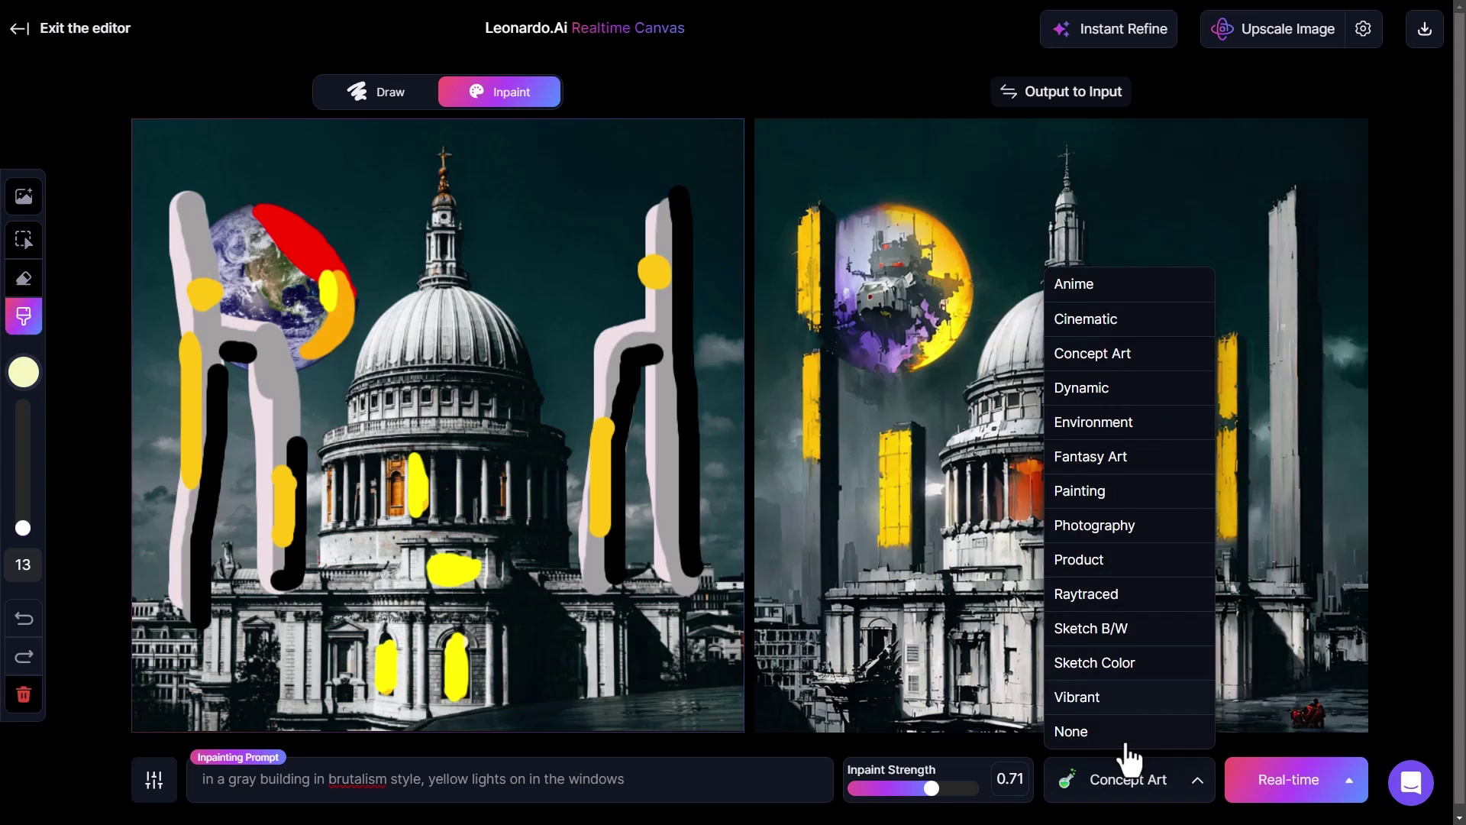
pyautogui.click(1098, 428)
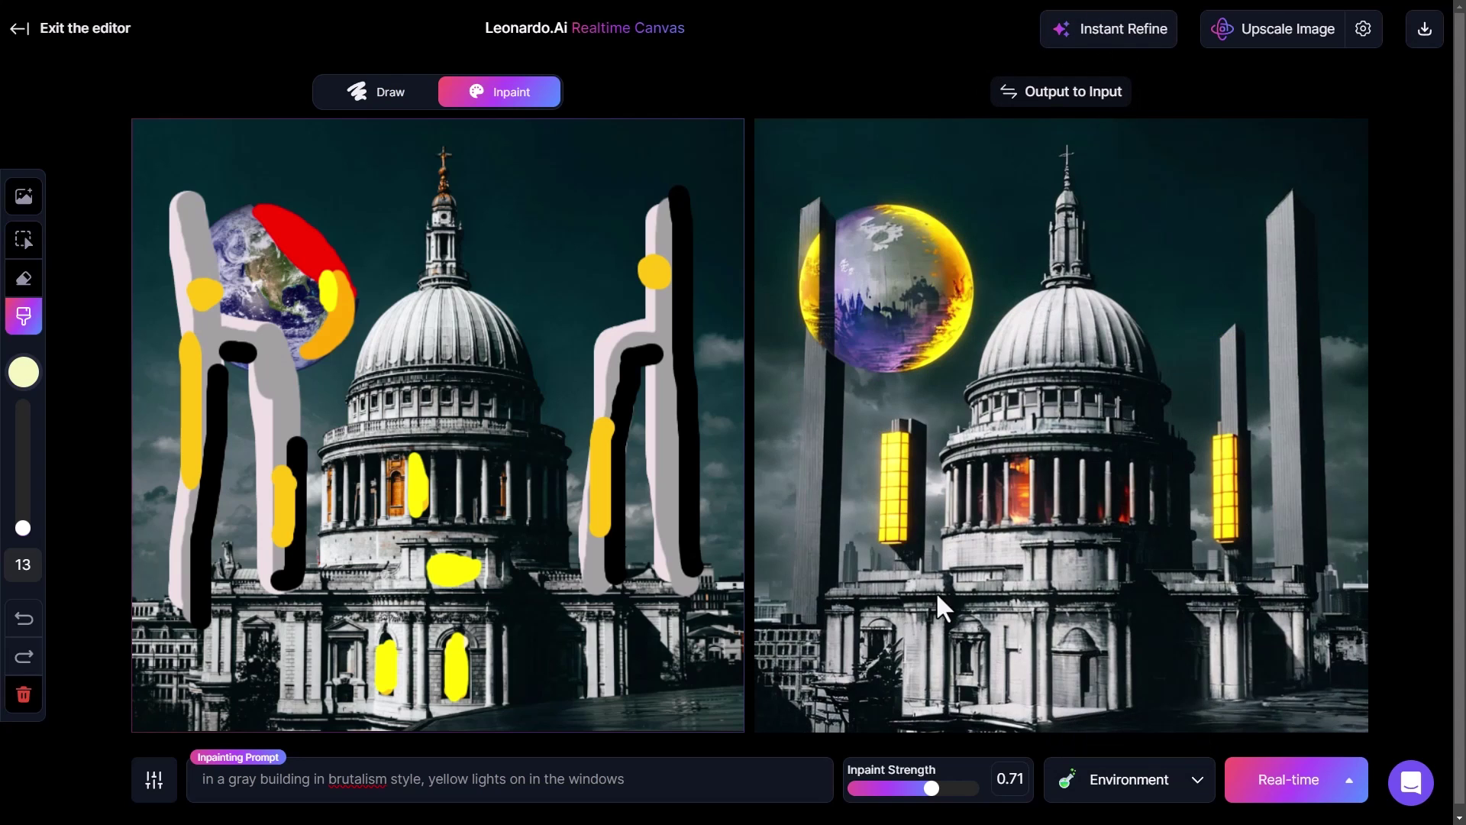
# Step: Set the style to Dynamic and run Instant Refine on the output
pyautogui.click(1180, 783)
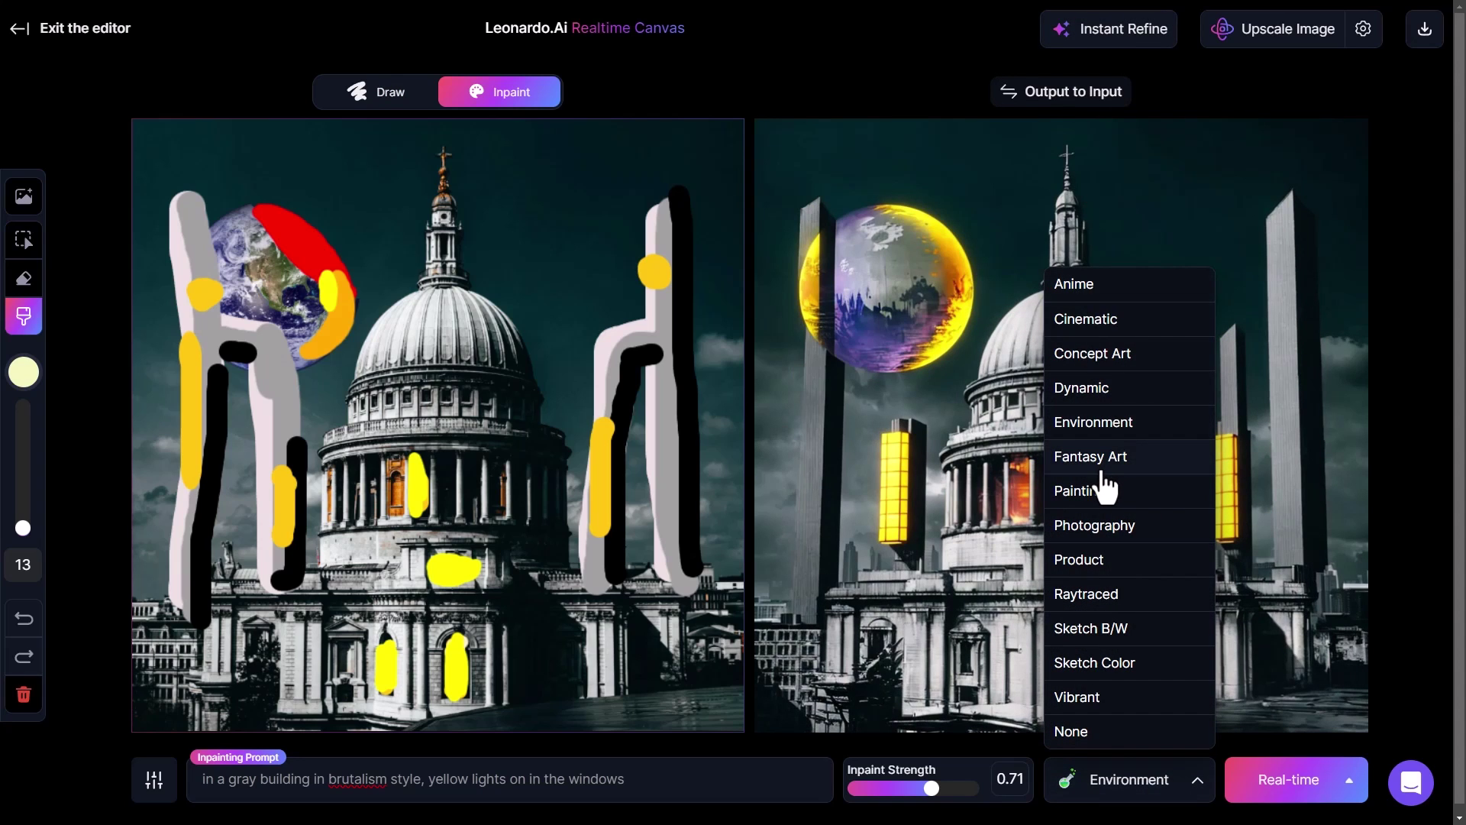
pyautogui.click(1097, 392)
pyautogui.click(1086, 35)
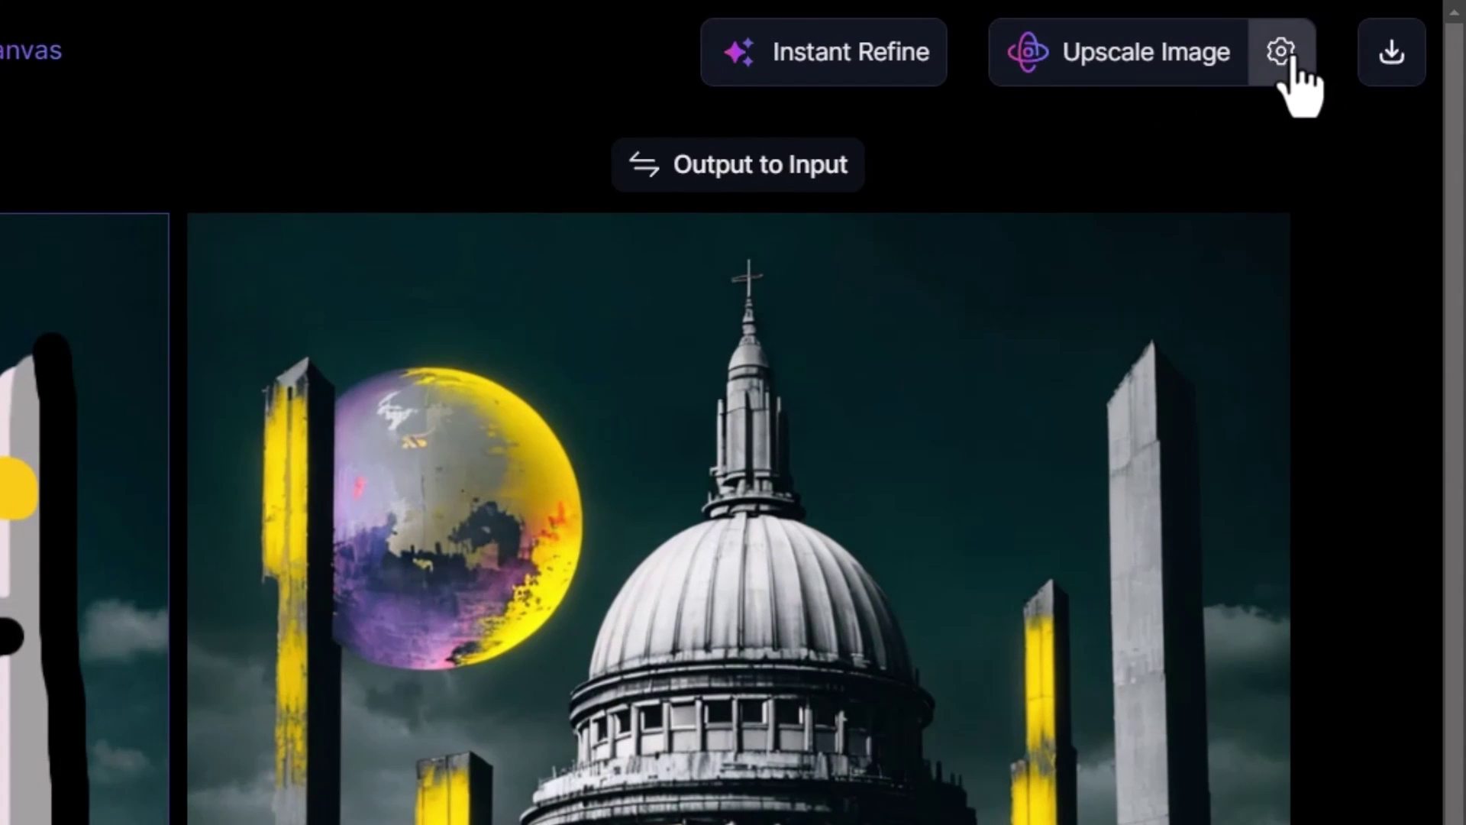
# Step: Set the Alchemy Upscale refiner strength to Low and upscale the output image
pyautogui.click(1289, 59)
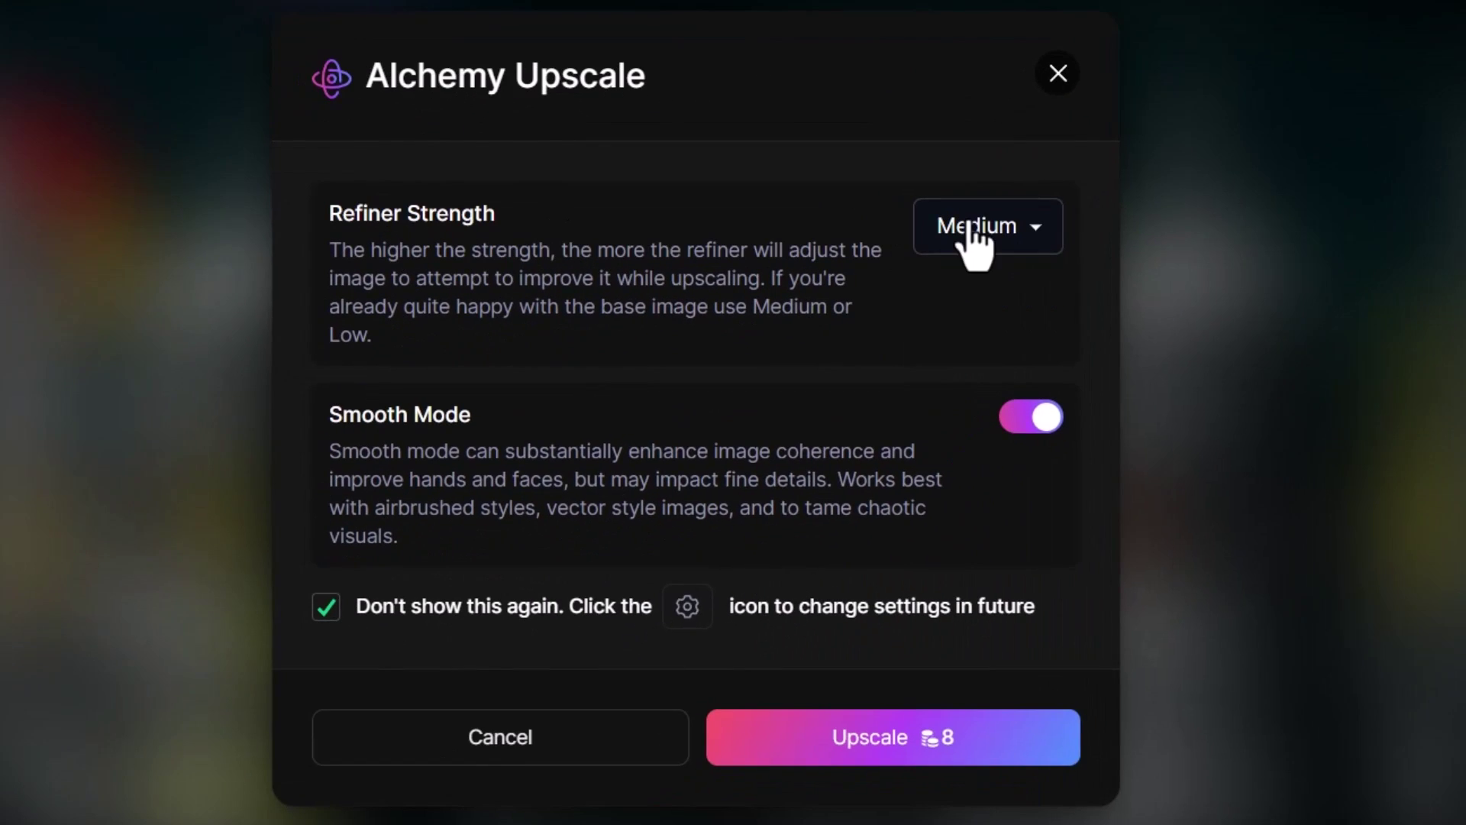
pyautogui.click(974, 229)
pyautogui.click(969, 324)
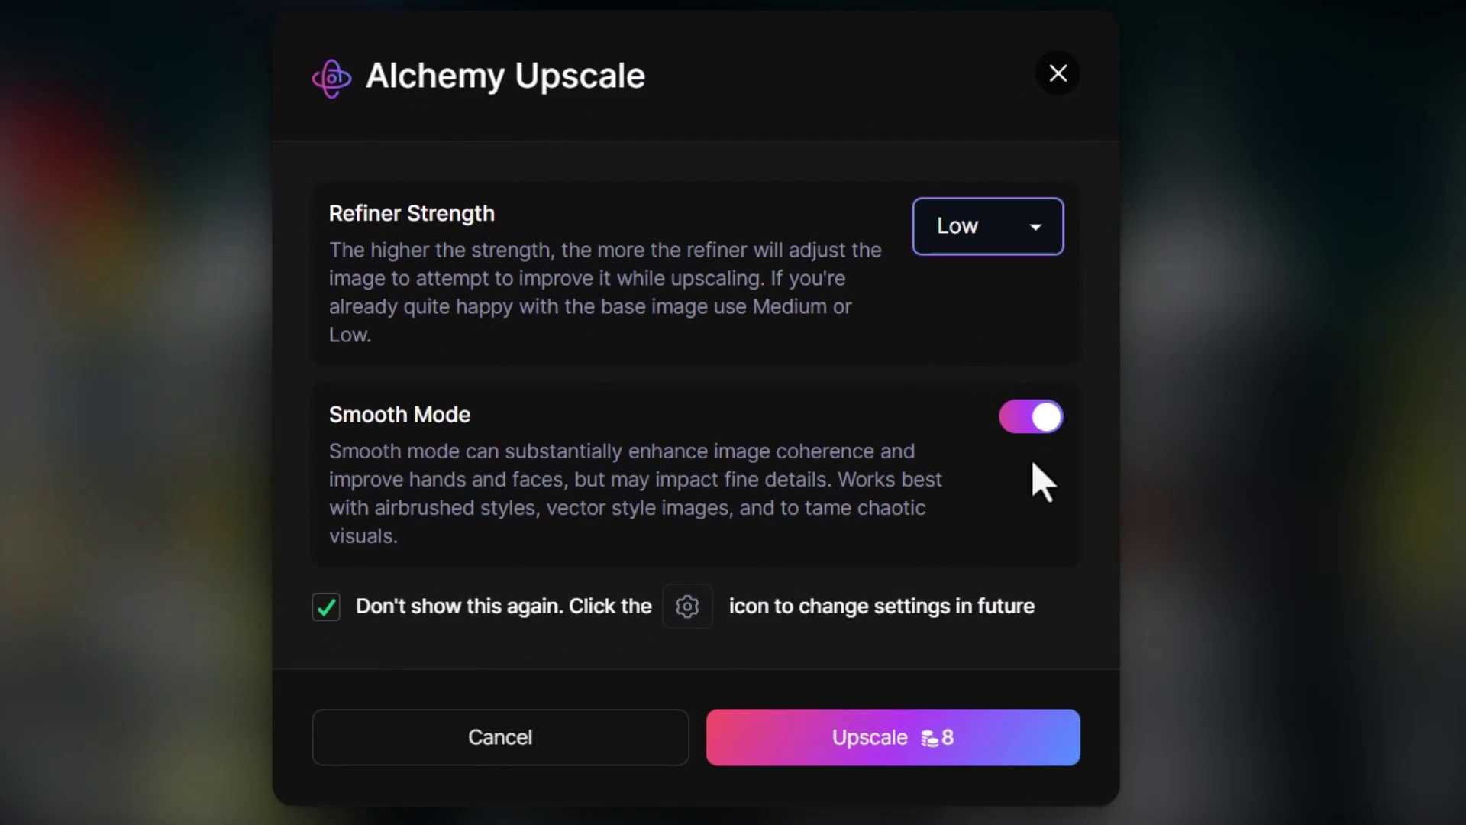
pyautogui.click(956, 757)
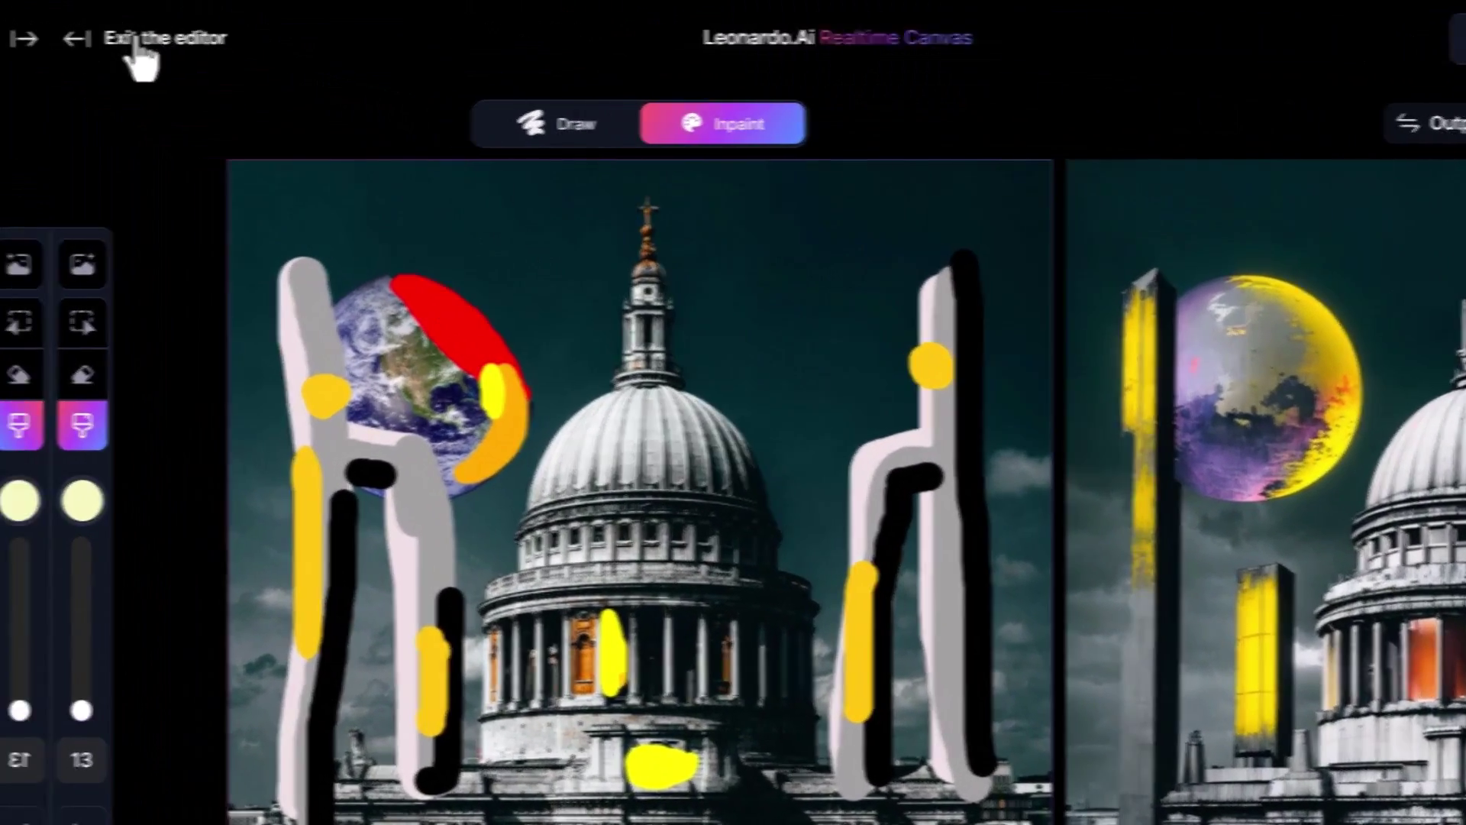
# Step: Exit the editor and open the upscaled cathedral image from the Personal Feed
pyautogui.click(136, 42)
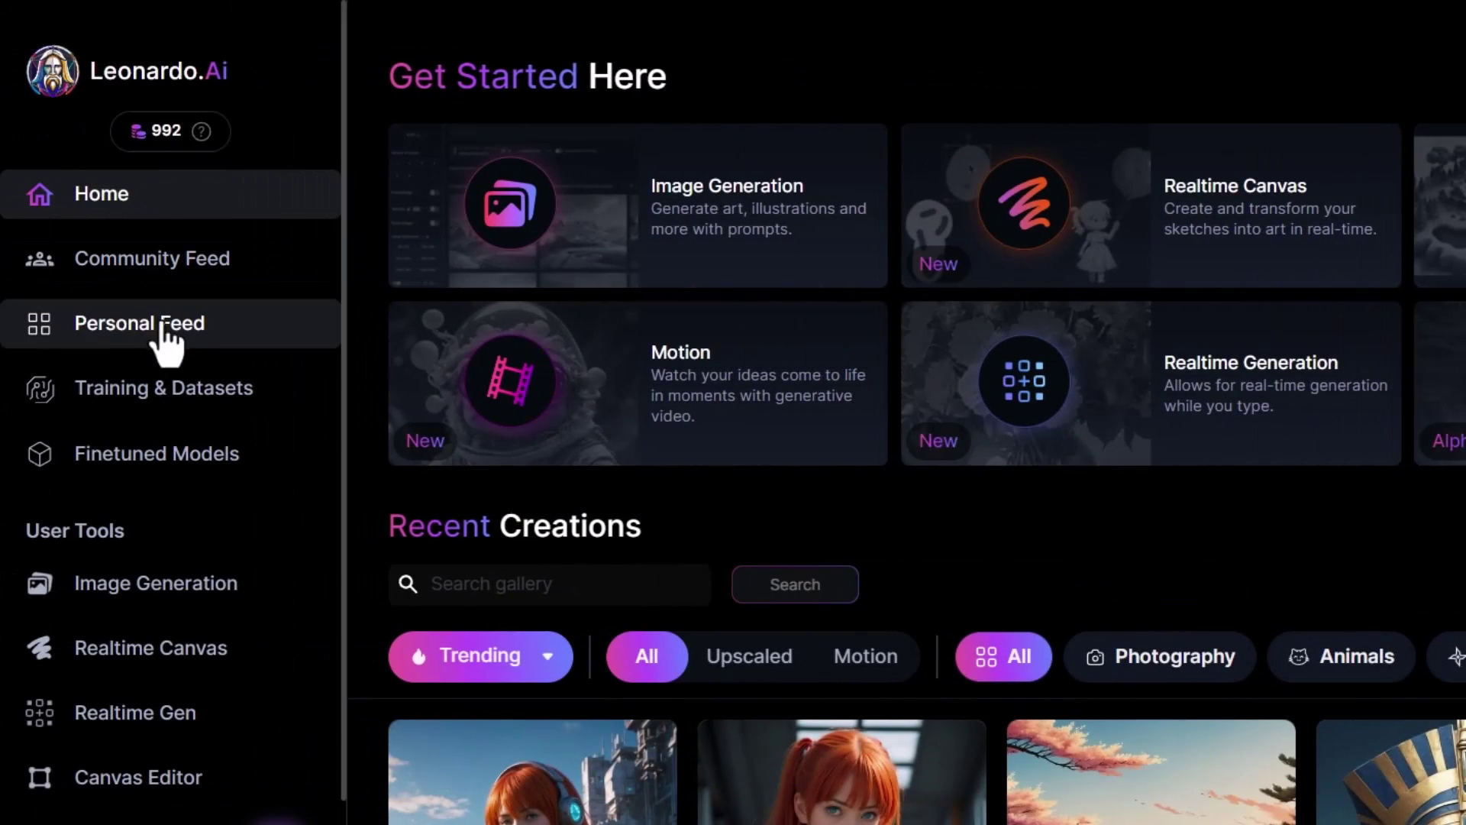
pyautogui.click(156, 327)
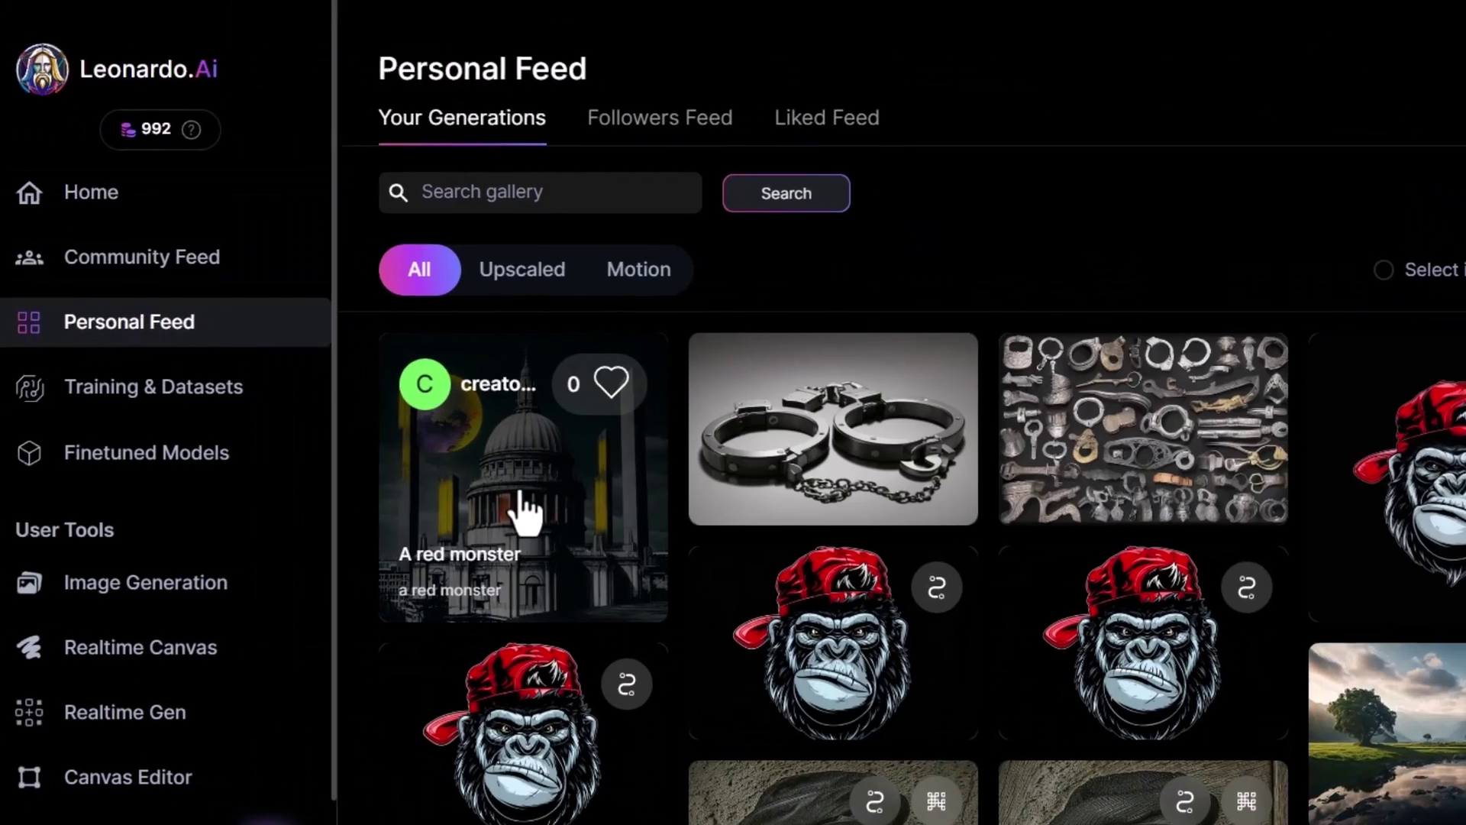
pyautogui.click(526, 513)
# Step: Examine the prompt text "a red monster" in the upscaled image's details by highlighting it, and close the details
pyautogui.moveTo(804, 257)
pyautogui.mouseDown()
pyautogui.moveTo(890, 257)
pyautogui.moveTo(782, 268)
pyautogui.mouseUp()
pyautogui.moveTo(901, 256); pyautogui.dragTo(795, 260)
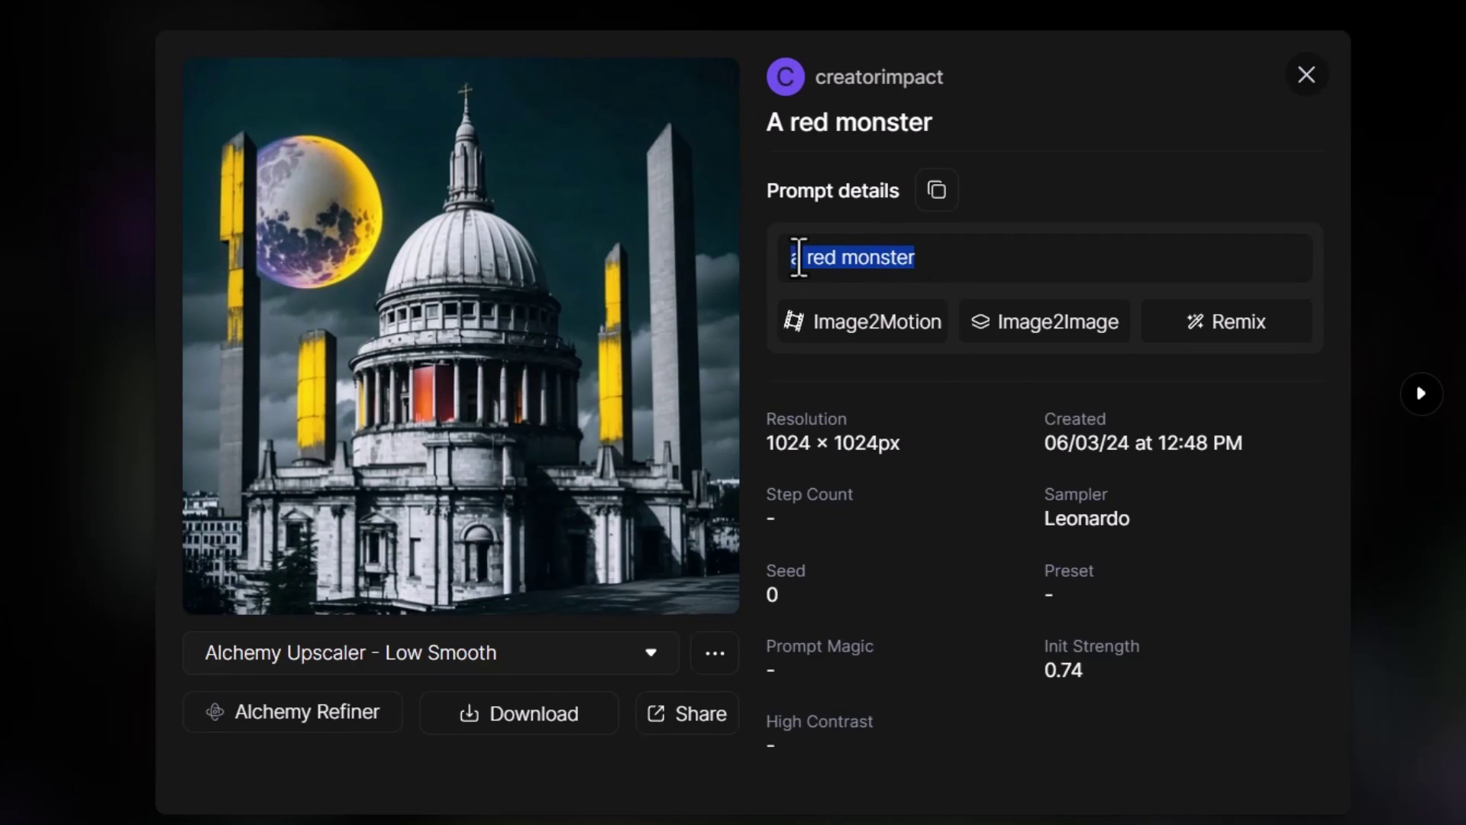
pyautogui.click(795, 264)
pyautogui.moveTo(791, 259); pyautogui.dragTo(936, 260)
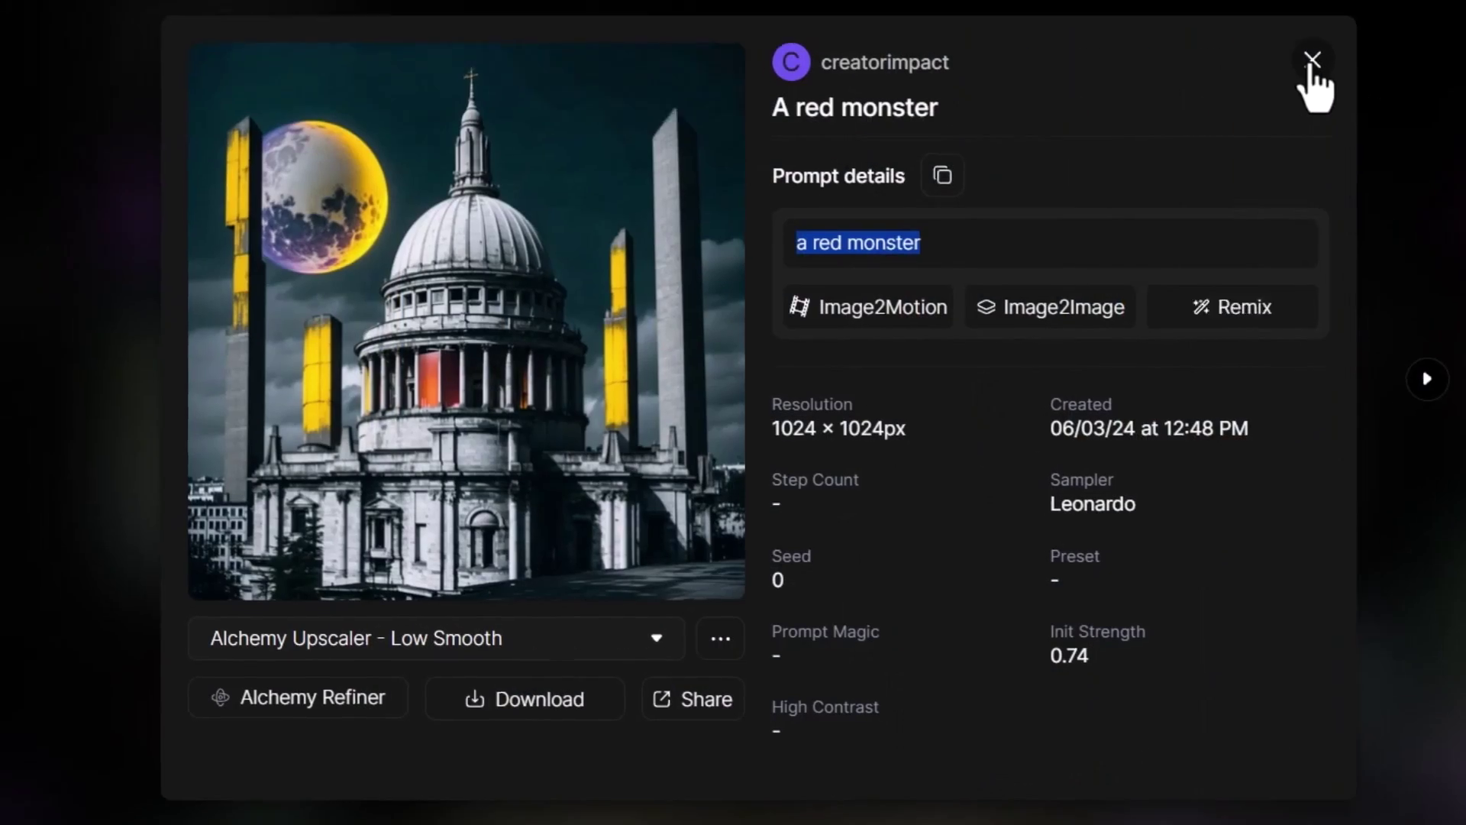
pyautogui.click(1286, 69)
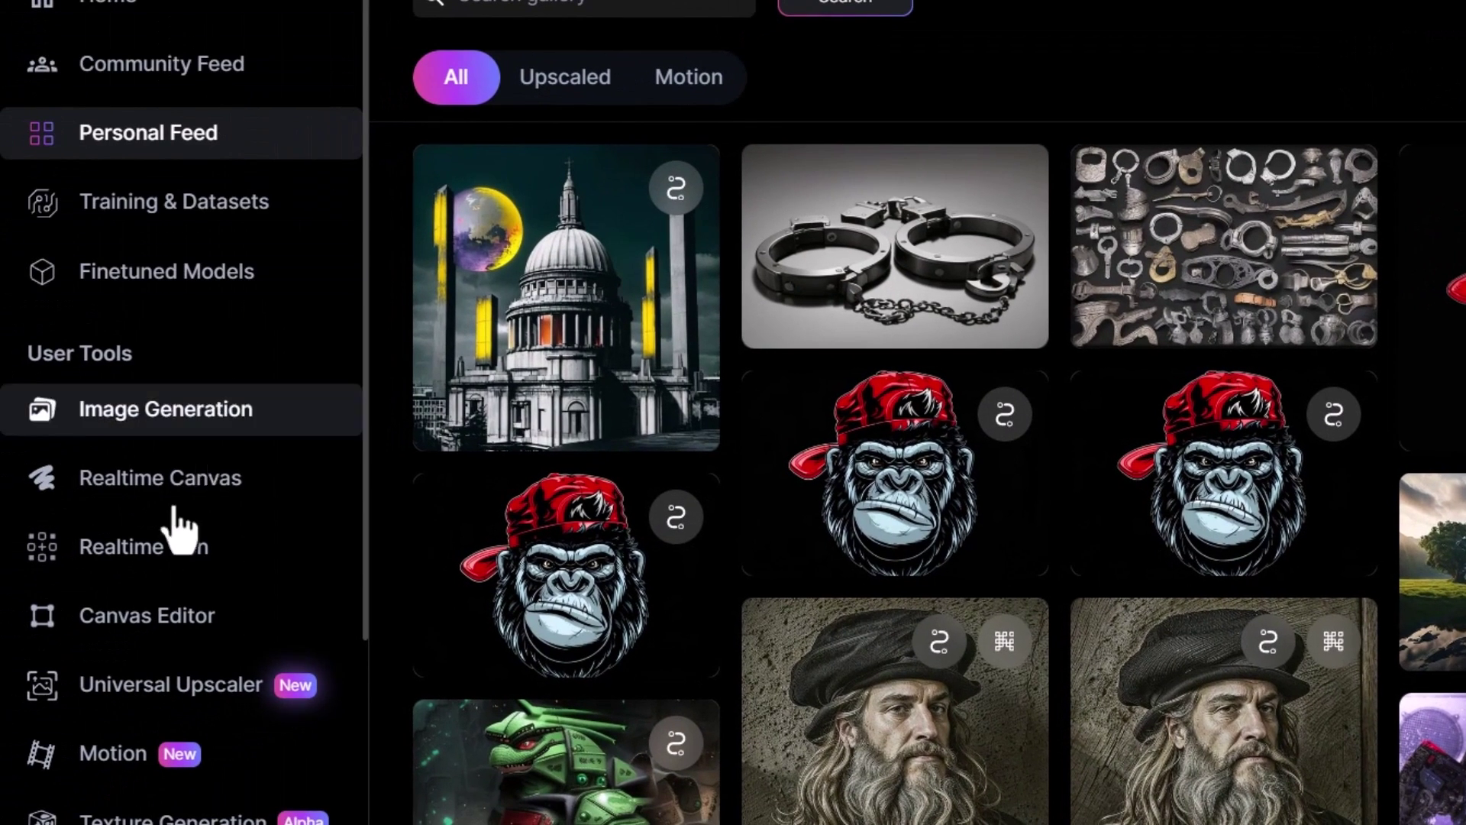
# Step: Return to Realtime Canvas in Draw mode and delete the painted-over cathedral image from the input canvas
pyautogui.click(92, 490)
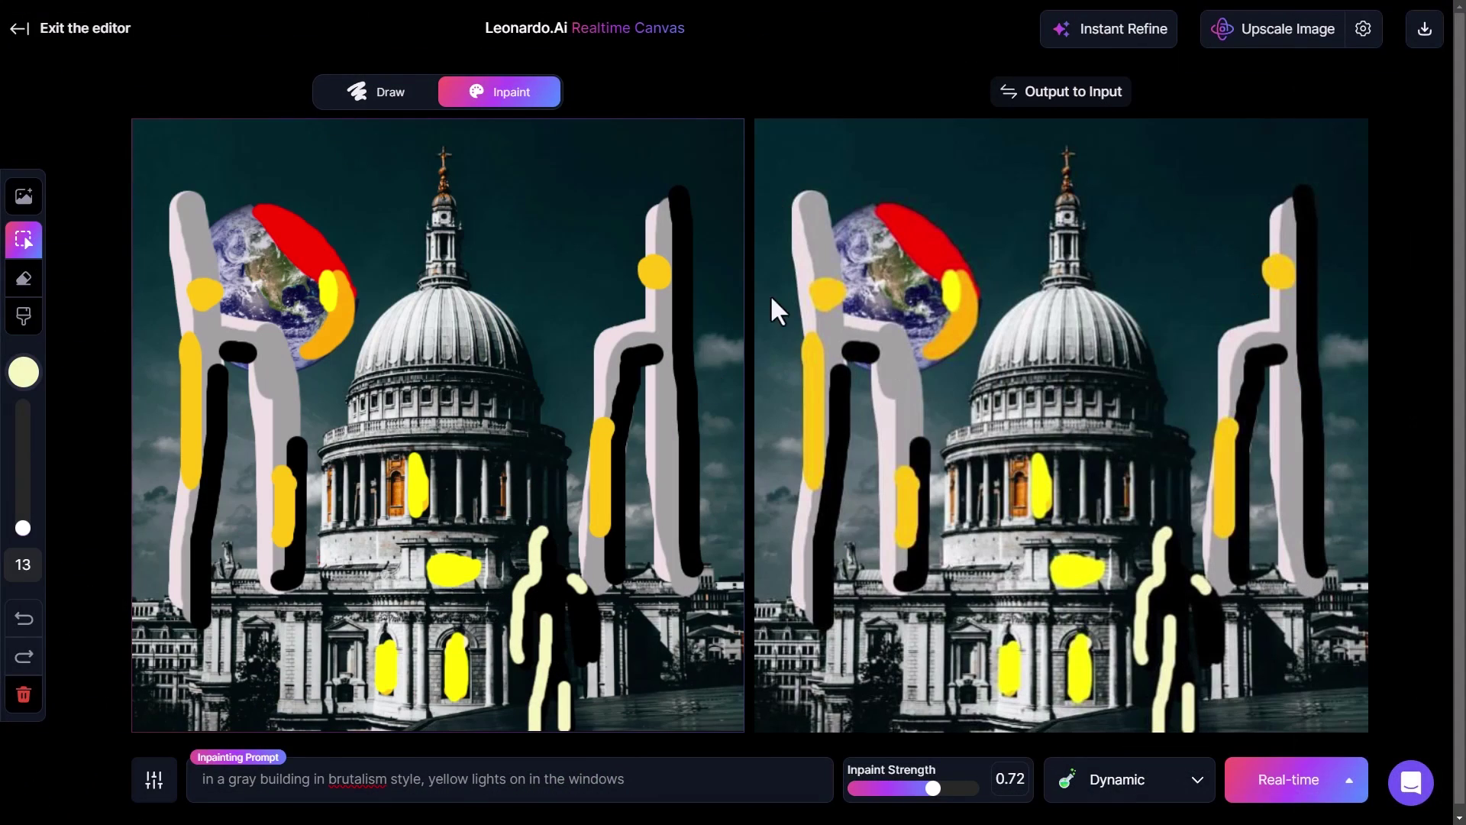
pyautogui.click(373, 84)
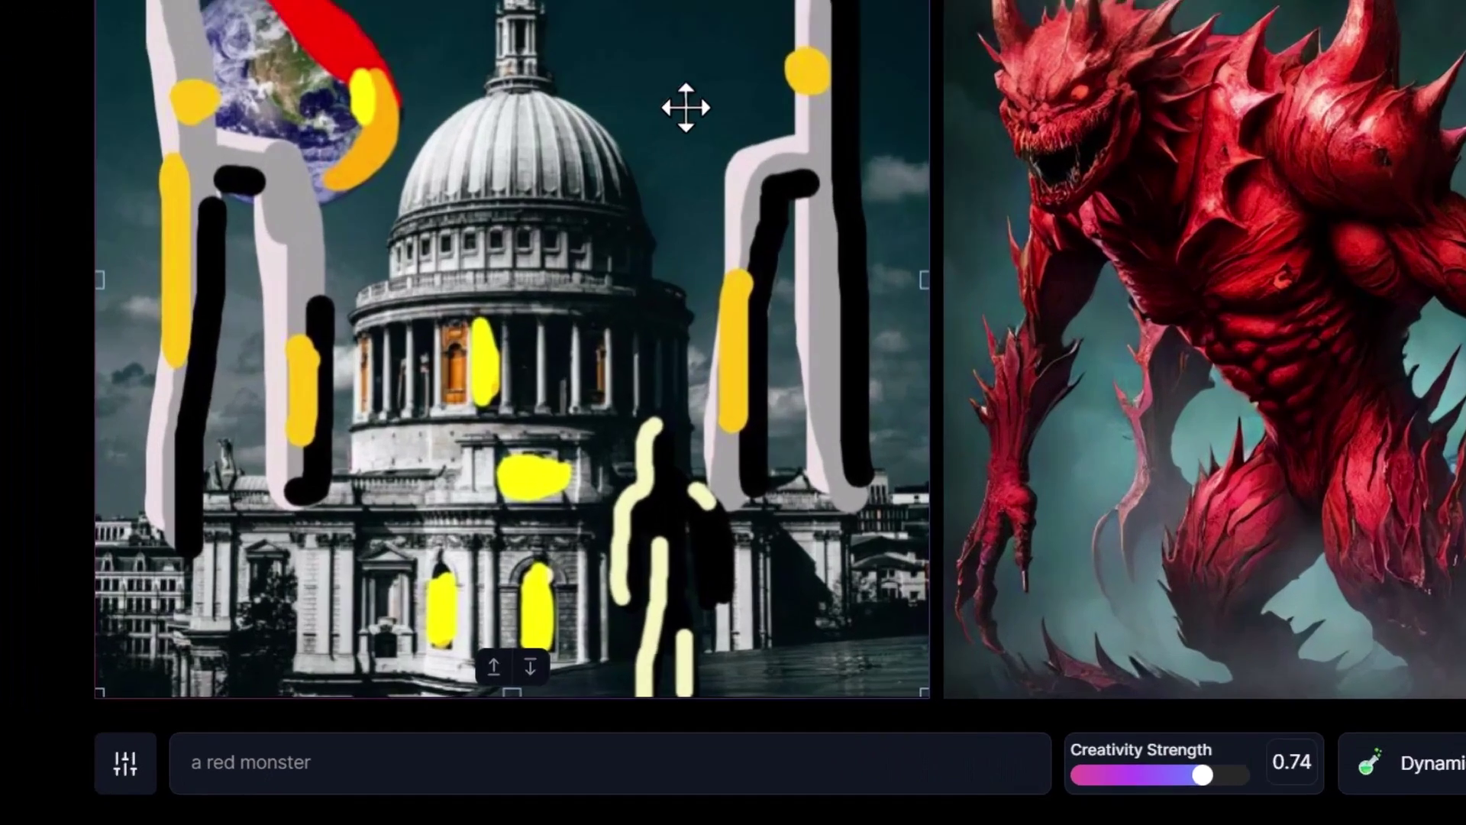
pyautogui.press('Delete')
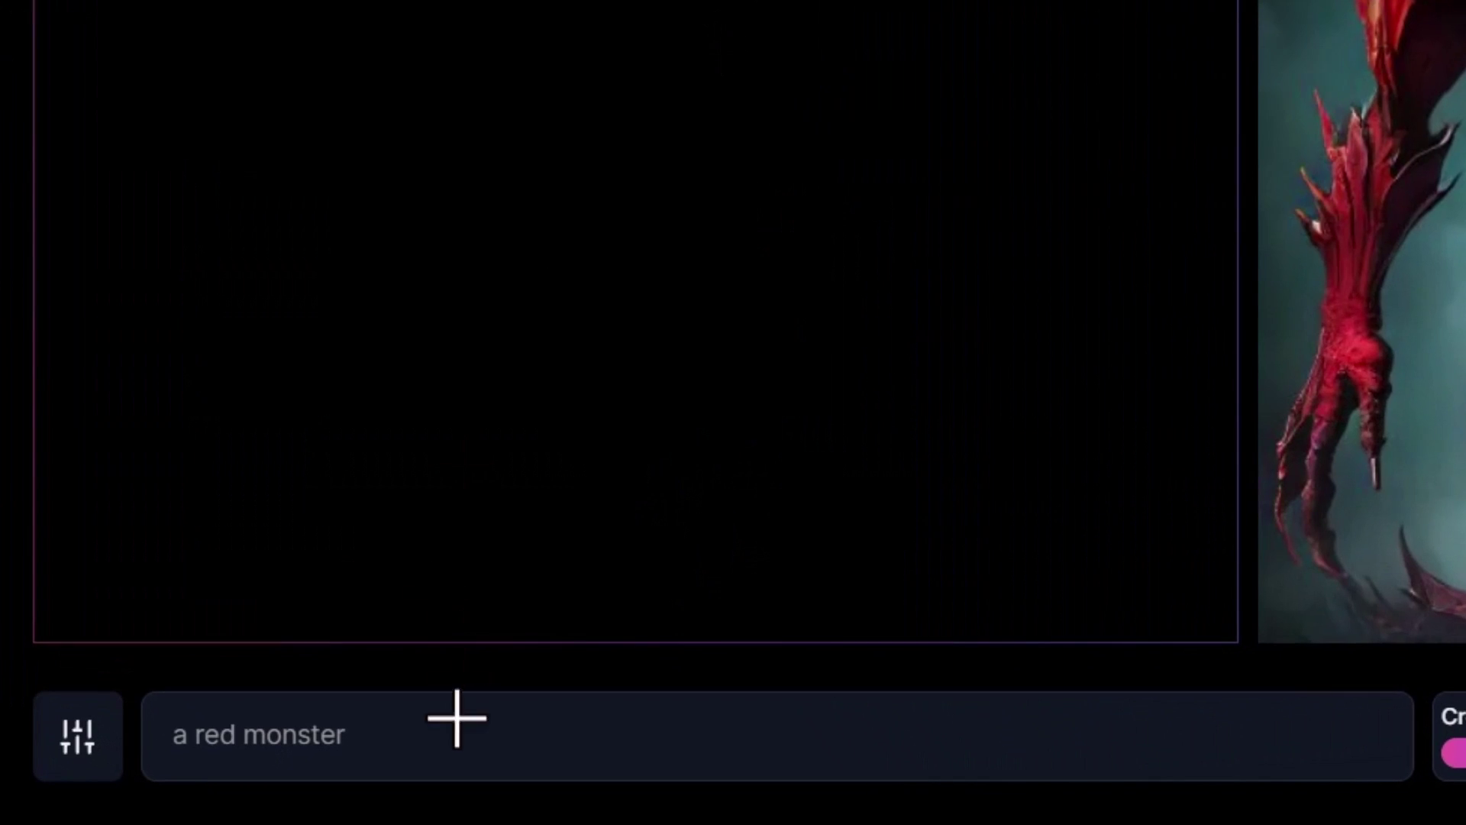
# Step: Replace the drawing prompt with "a gray building"
pyautogui.click(456, 718)
pyautogui.hotkey('ctrl', 'a')
pyautogui.write('a grey building')
pyautogui.press('Left')
pyautogui.press('Left')
pyautogui.press('Left')
pyautogui.press('Left')
pyautogui.press('Left')
pyautogui.press('Left')
pyautogui.press('Left')
pyautogui.press('Left')
pyautogui.press('Left')
pyautogui.press('Left')
pyautogui.press('BackSpace')
pyautogui.write('a')
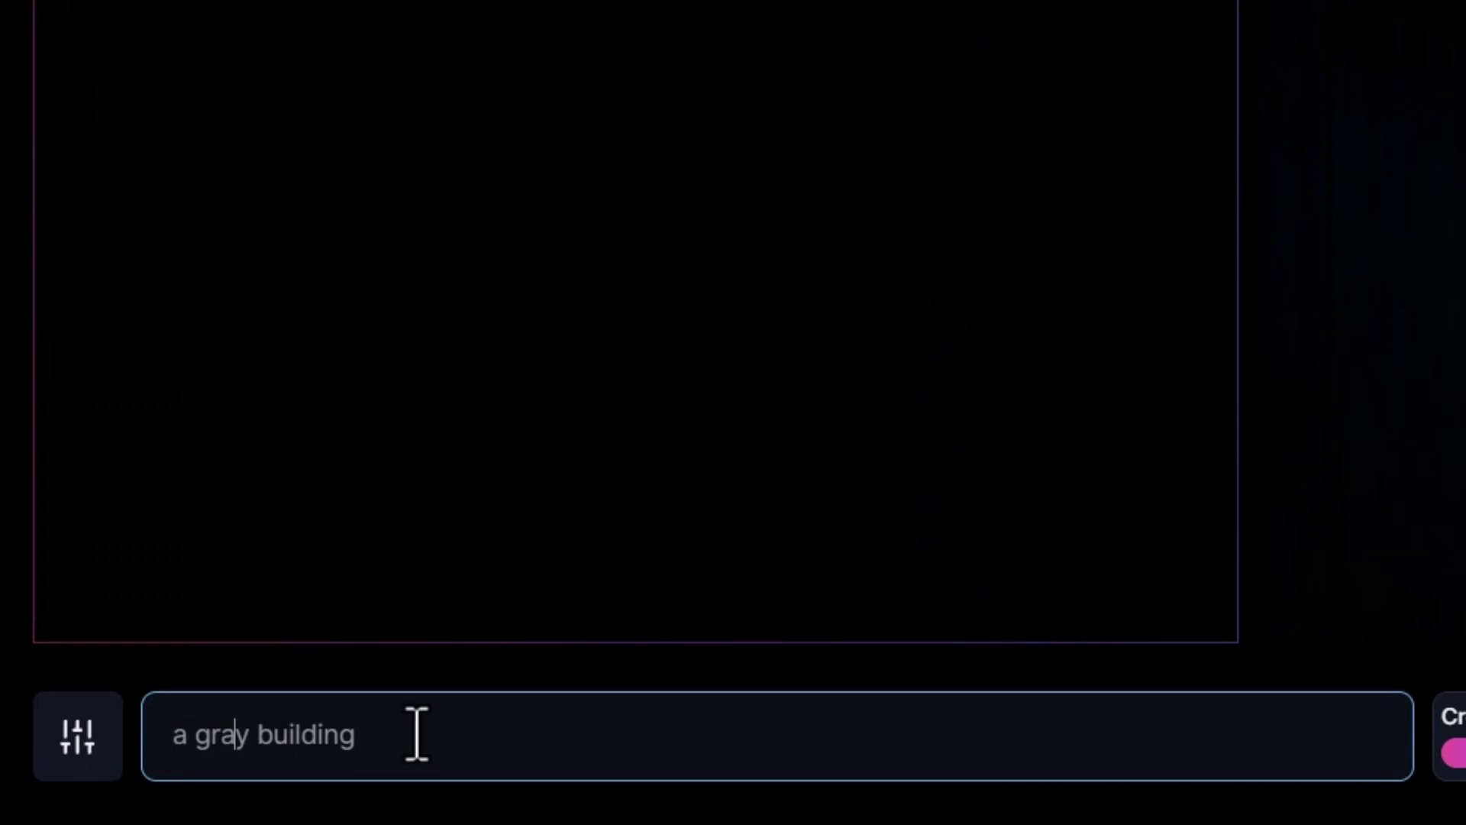
# Step: Add the generated cathedral image with the yellow-lit towers and moon from Your Generations to the input canvas
pyautogui.click(67, 111)
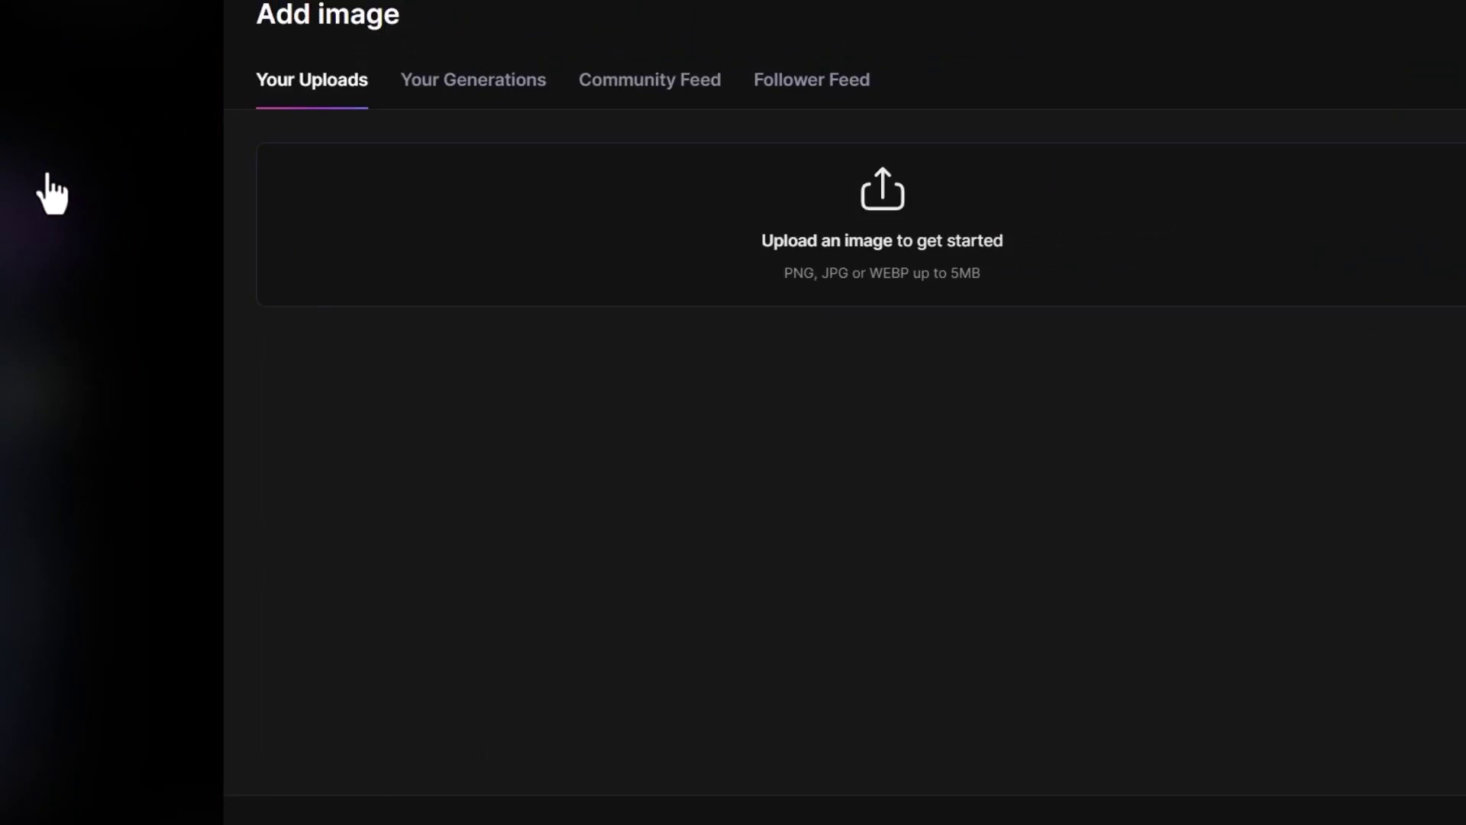
pyautogui.click(474, 81)
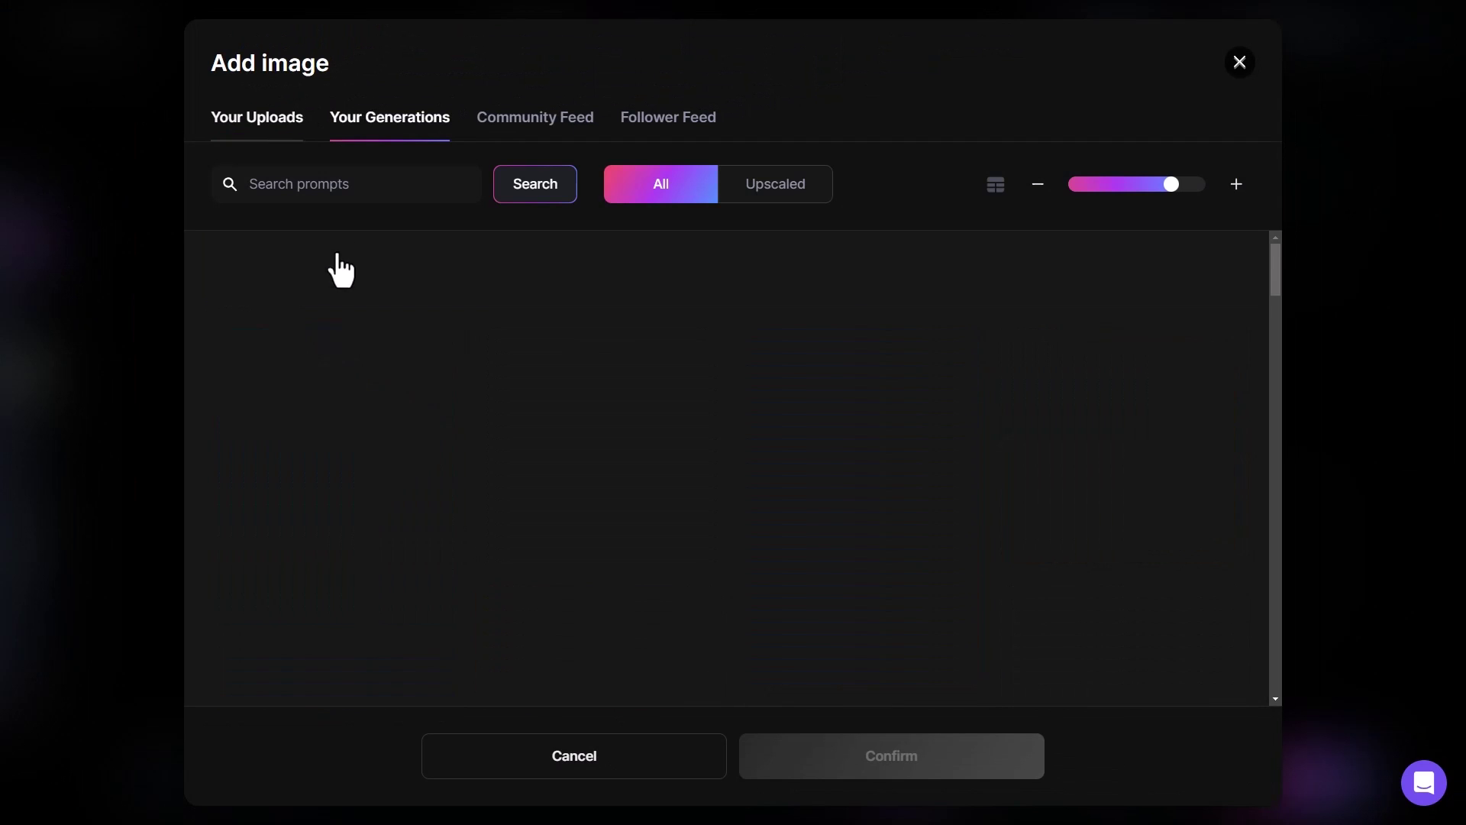
pyautogui.click(333, 359)
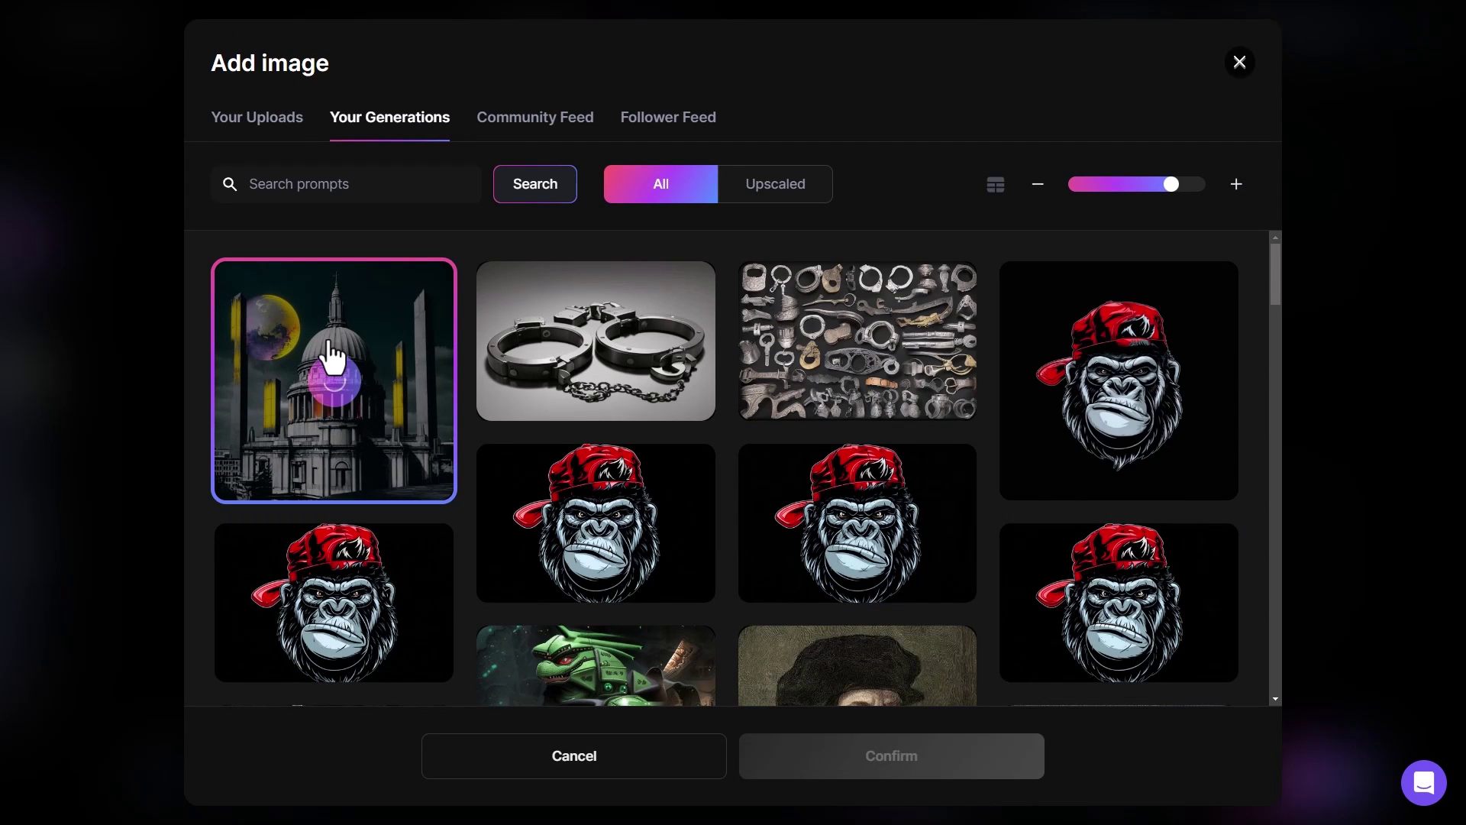
pyautogui.click(786, 761)
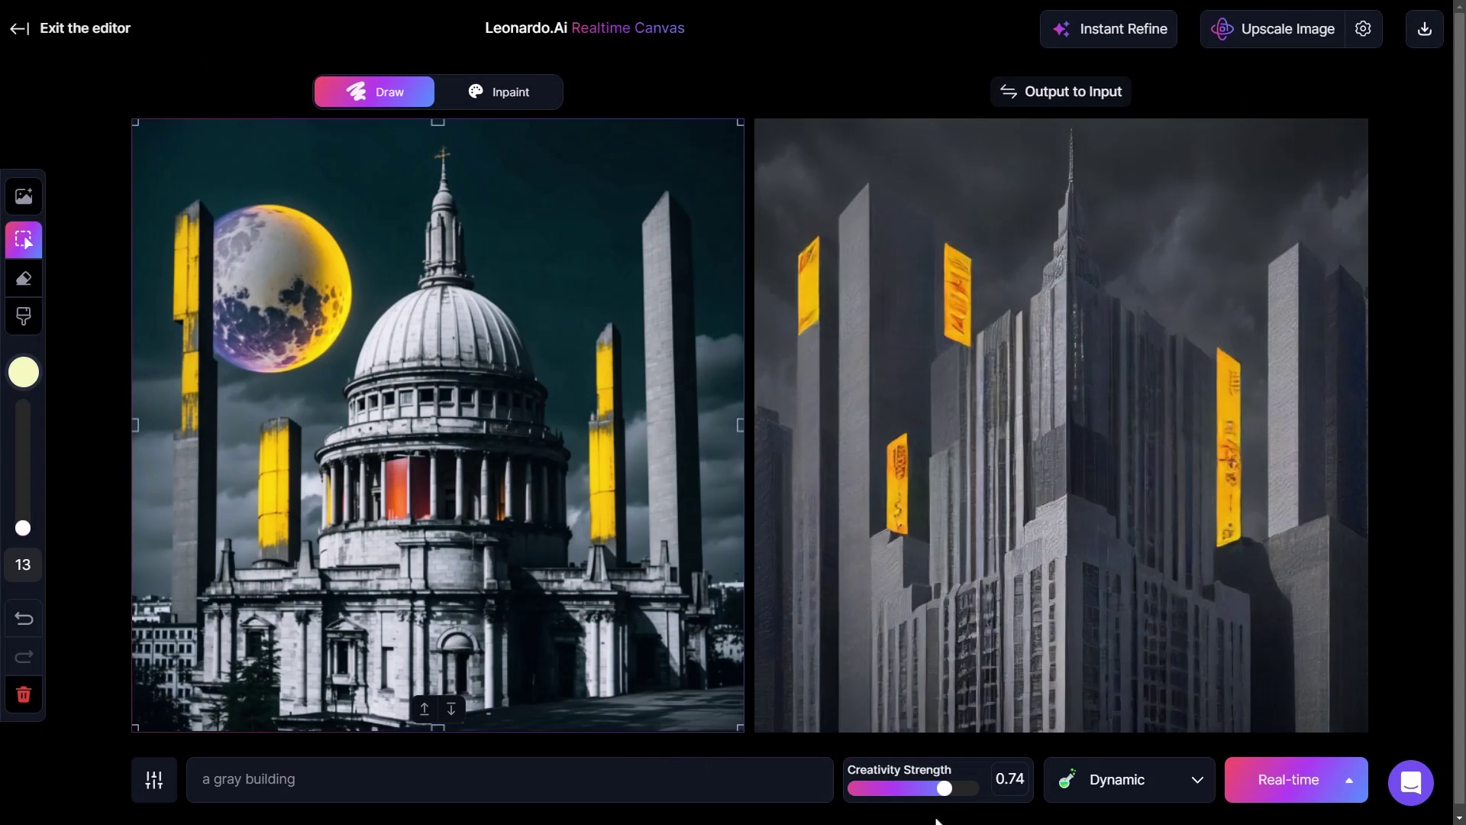
# Step: Set the Creativity Strength to 0.5 and run Instant Refine on the output
pyautogui.click(883, 790)
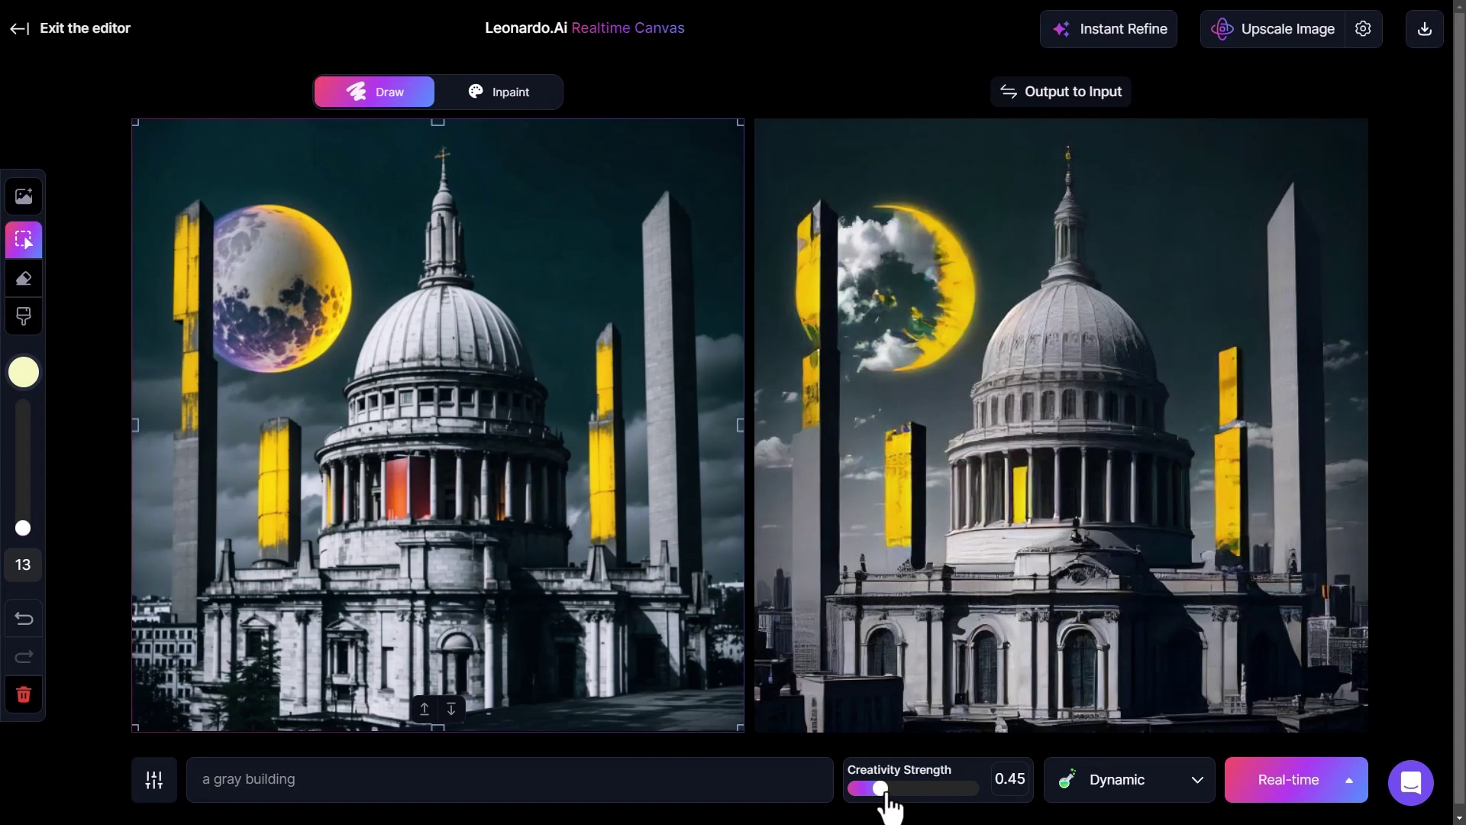
pyautogui.moveTo(883, 790); pyautogui.dragTo(892, 790)
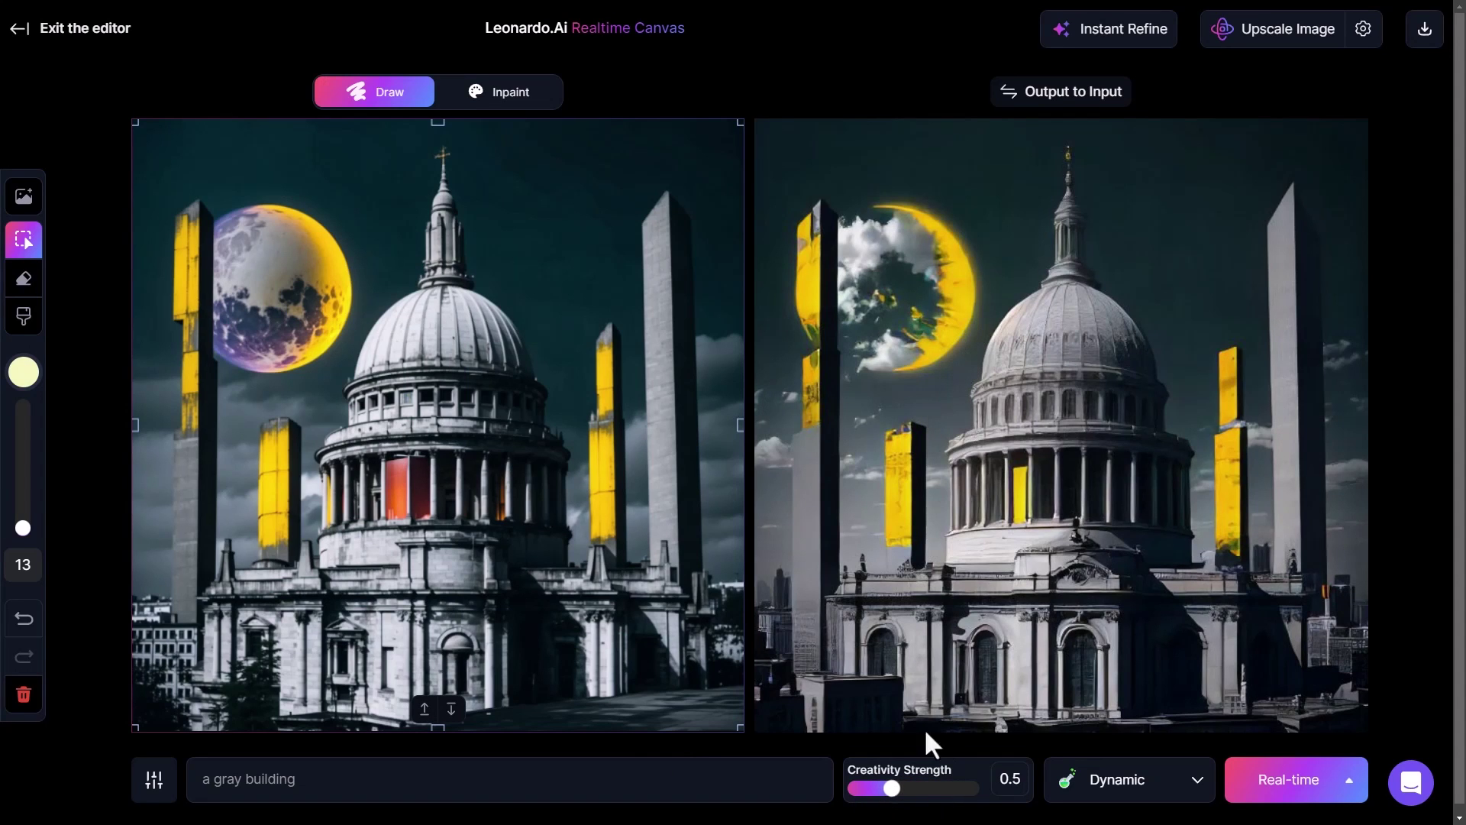
pyautogui.click(1114, 45)
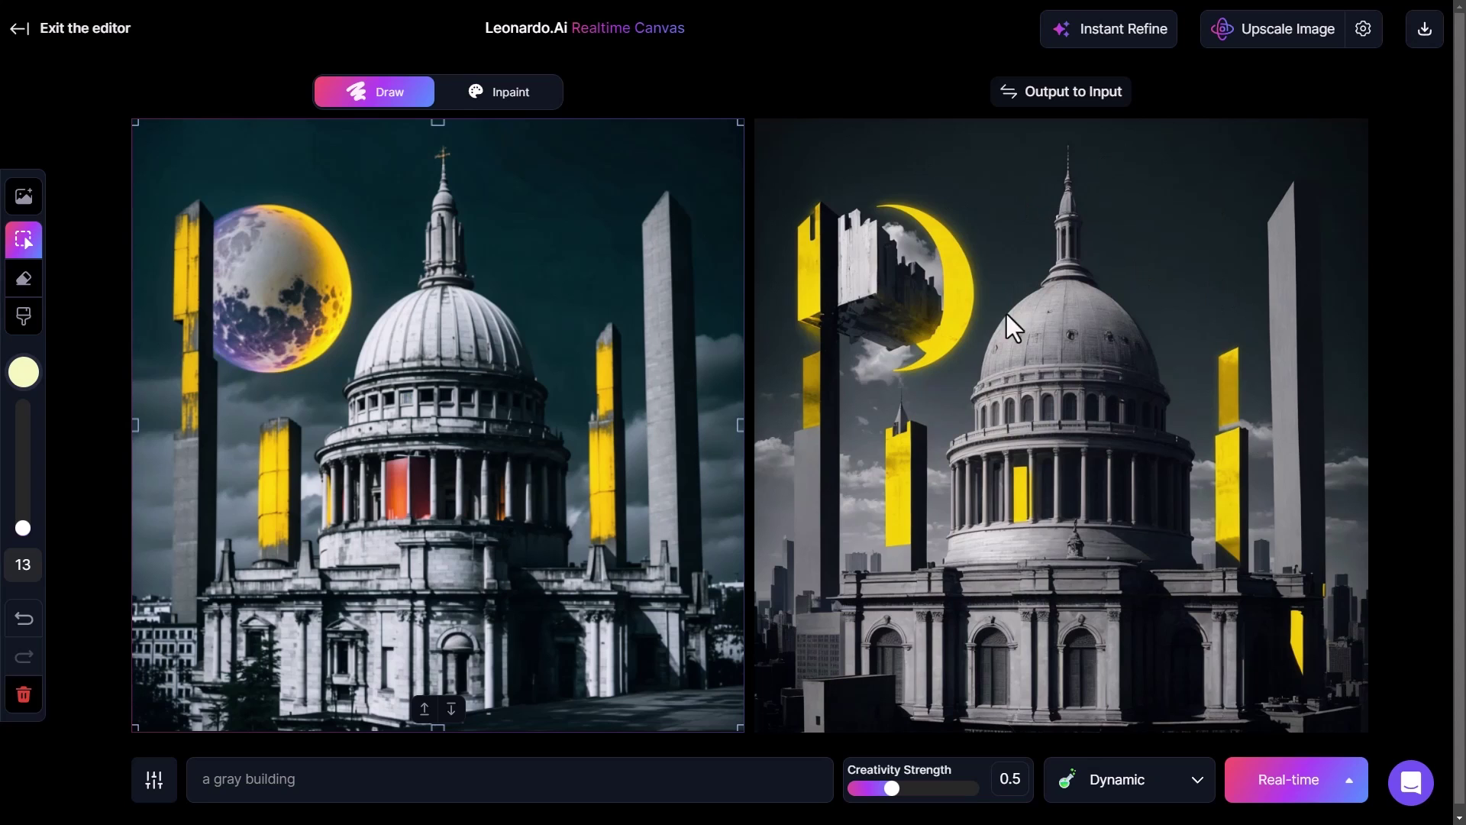
# Step: Paint a pale yellow looping stroke from the moon across the cathedral dome
pyautogui.click(24, 316)
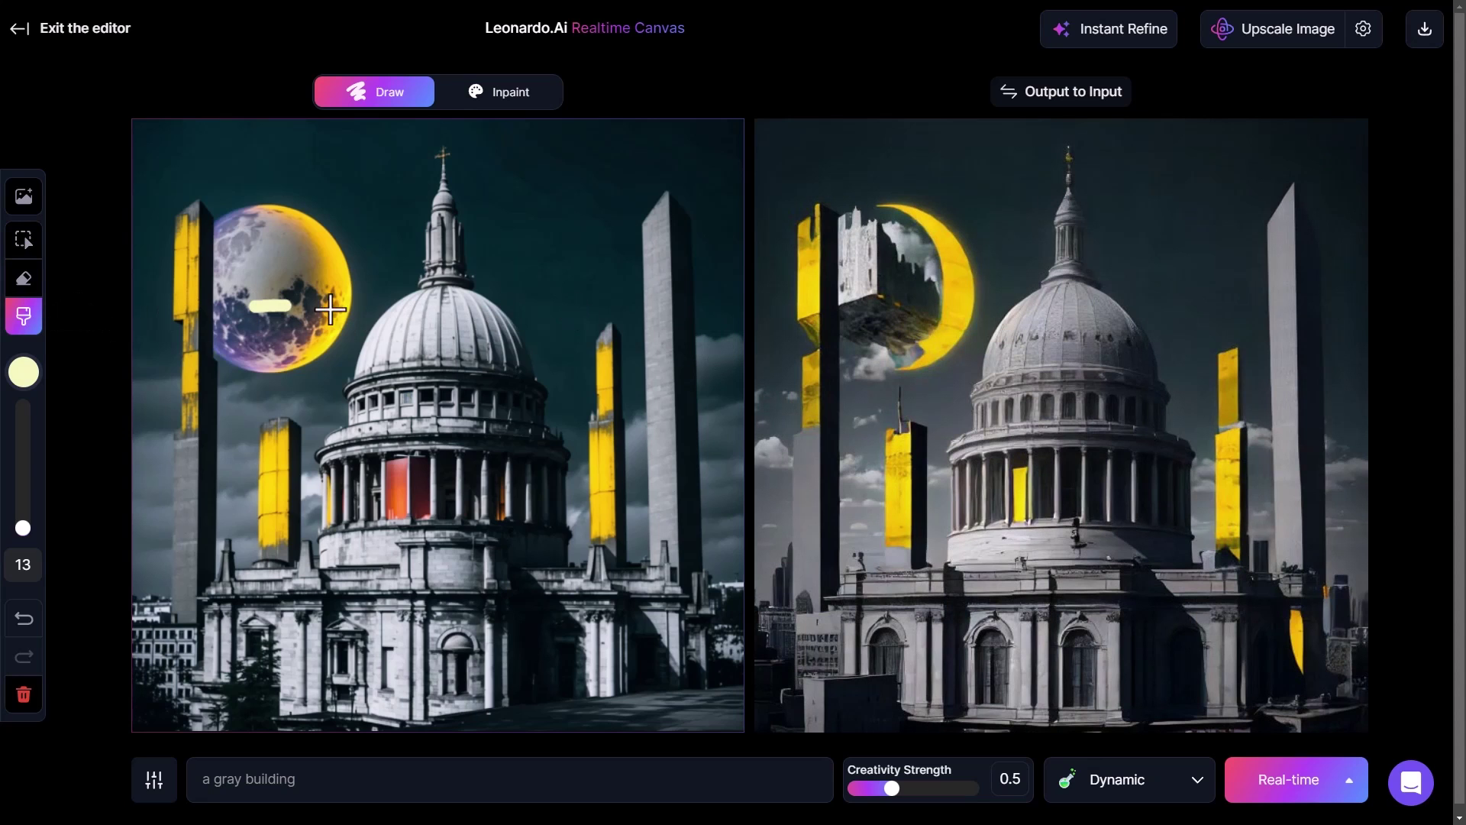
pyautogui.moveTo(252, 306)
pyautogui.mouseDown()
pyautogui.moveTo(590, 268)
pyautogui.moveTo(563, 387)
pyautogui.moveTo(573, 245)
pyautogui.mouseUp()
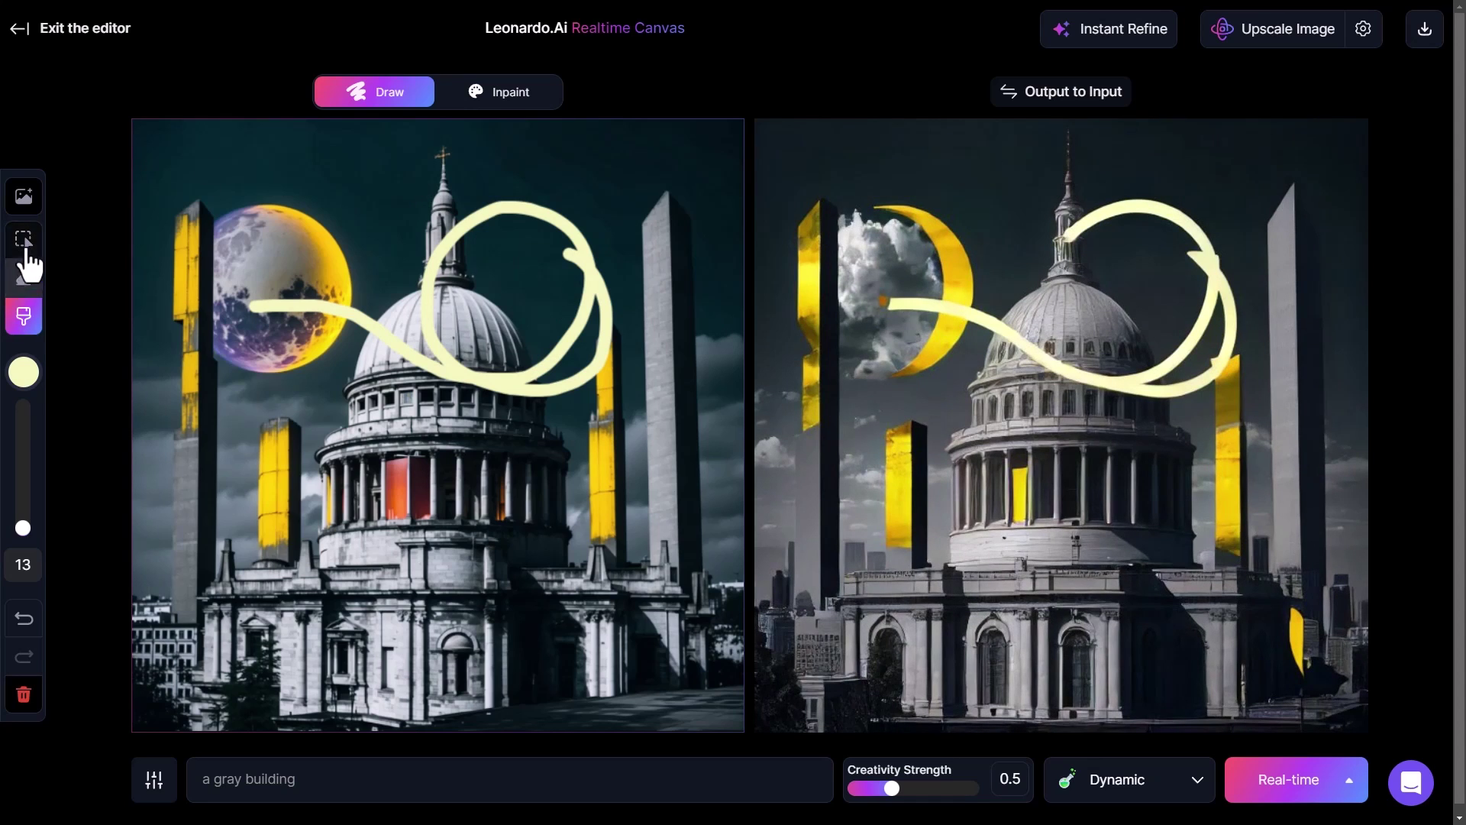
# Step: Select the looping stroke, shift it backward and forward in the layer order, and delete it
pyautogui.click(23, 239)
pyautogui.click(328, 309)
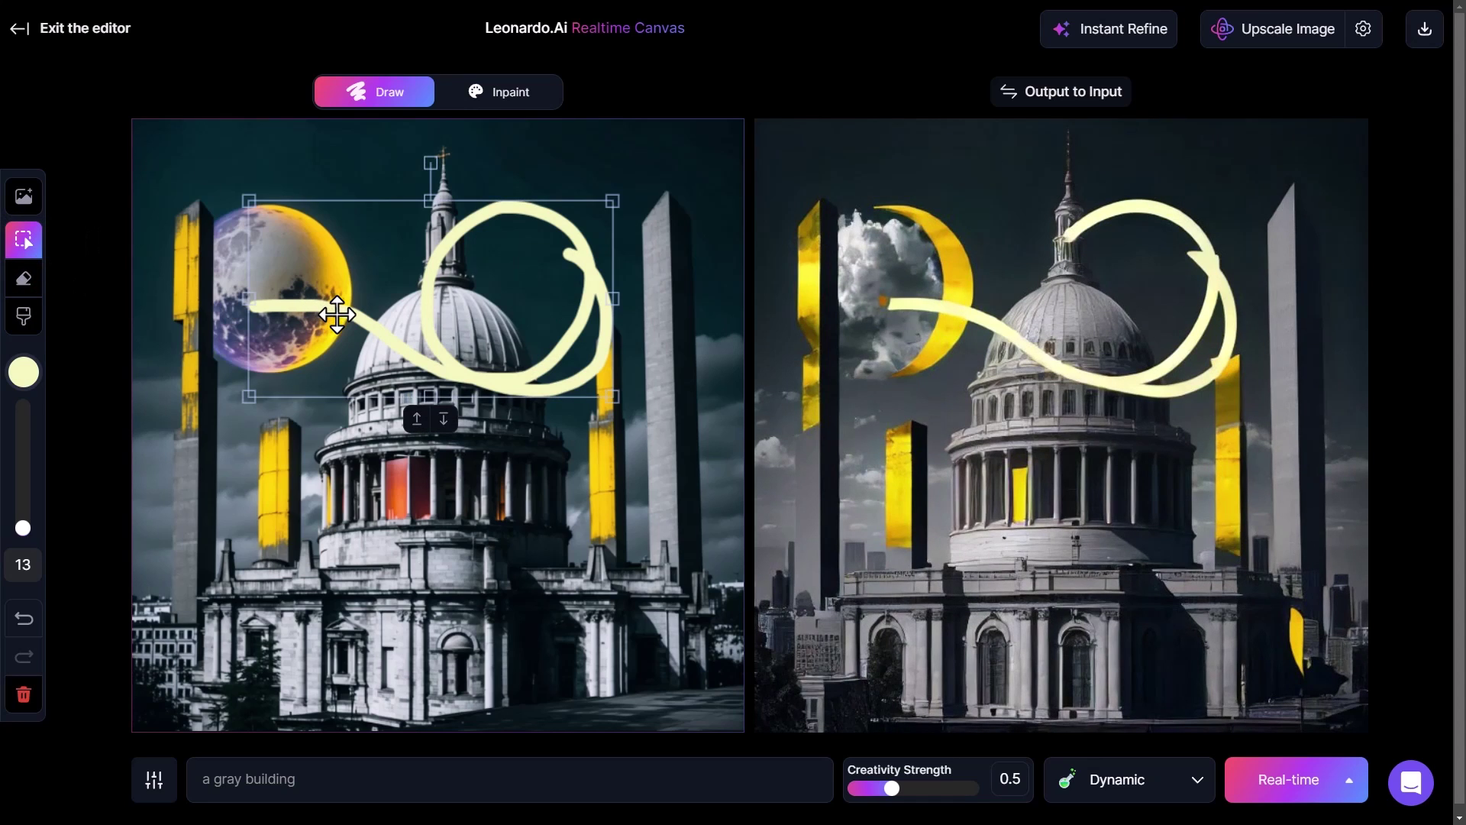
pyautogui.click(444, 418)
pyautogui.click(417, 418)
pyautogui.press('Delete')
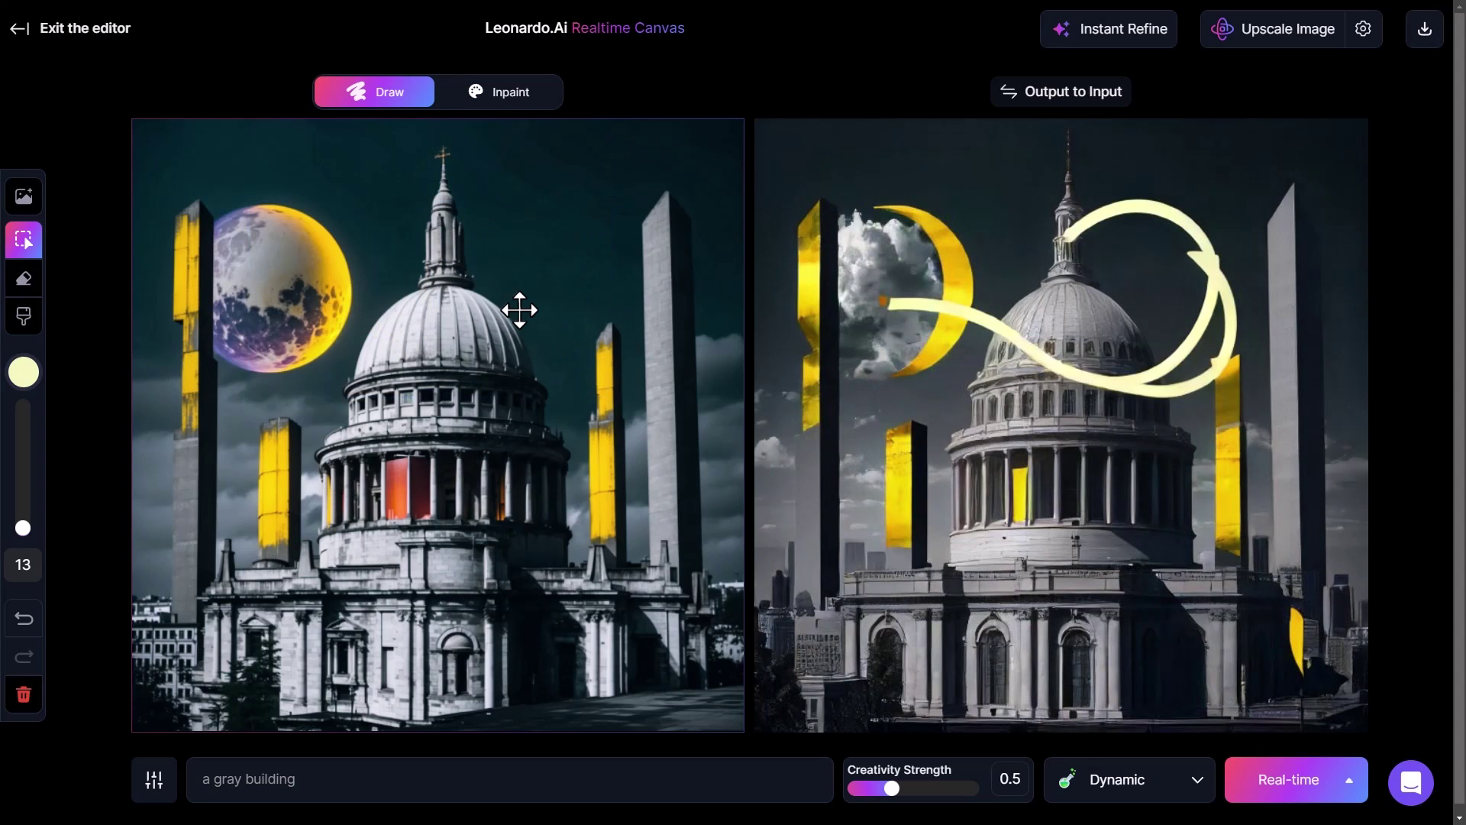
# Step: Transfer the output to the input canvas and, in Inpaint mode, paint a pale yellow looping stroke over the dome and columns
pyautogui.click(1069, 108)
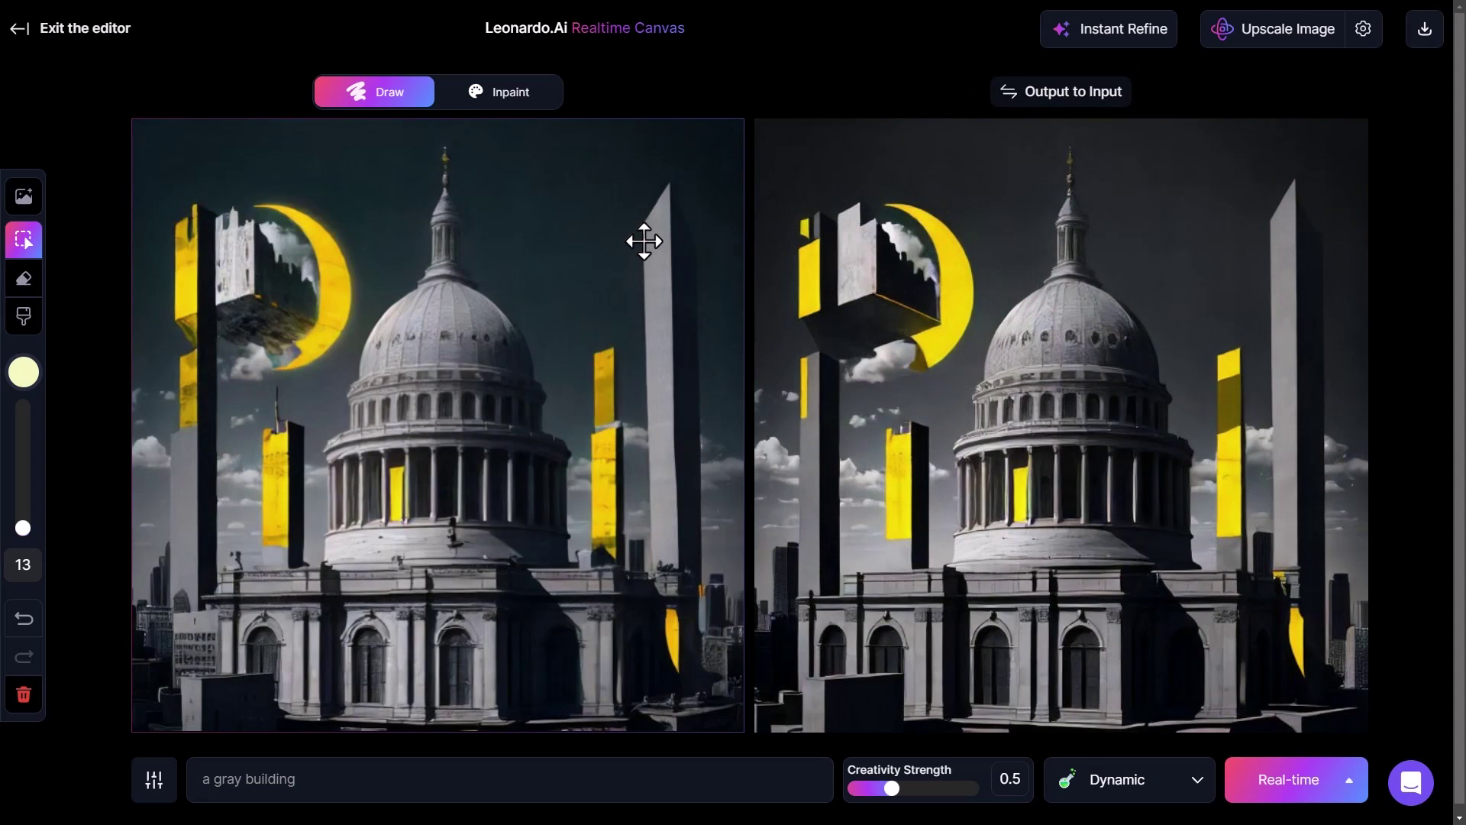
pyautogui.click(524, 97)
pyautogui.press('b')
pyautogui.moveTo(397, 384)
pyautogui.mouseDown()
pyautogui.moveTo(535, 287)
pyautogui.moveTo(625, 415)
pyautogui.moveTo(437, 306)
pyautogui.moveTo(304, 382)
pyautogui.moveTo(517, 322)
pyautogui.moveTo(442, 310)
pyautogui.moveTo(443, 530)
pyautogui.mouseUp()
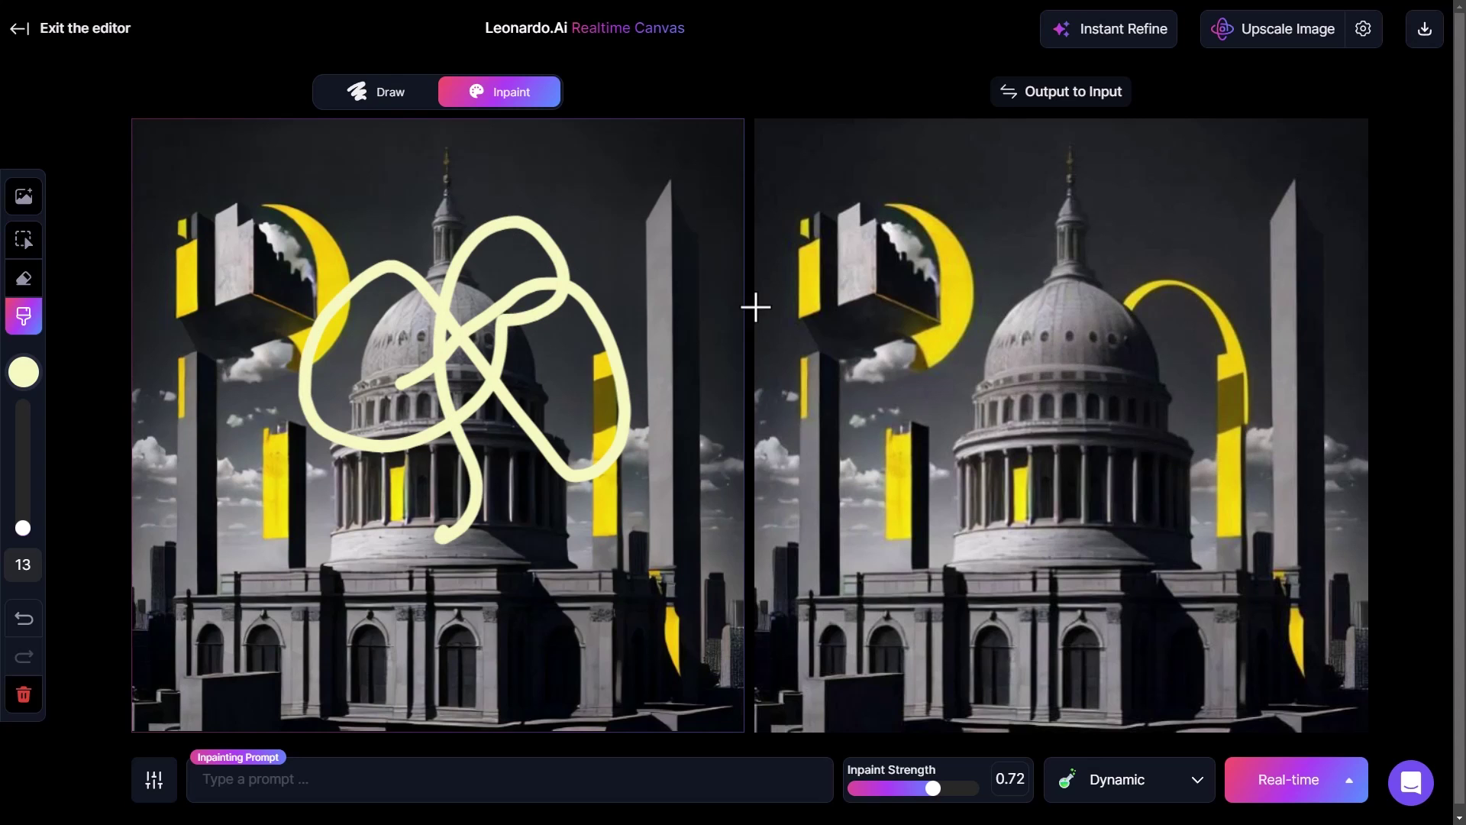
# Step: Transfer the inpainted output to the input canvas and switch back to the selection tool
pyautogui.click(1069, 99)
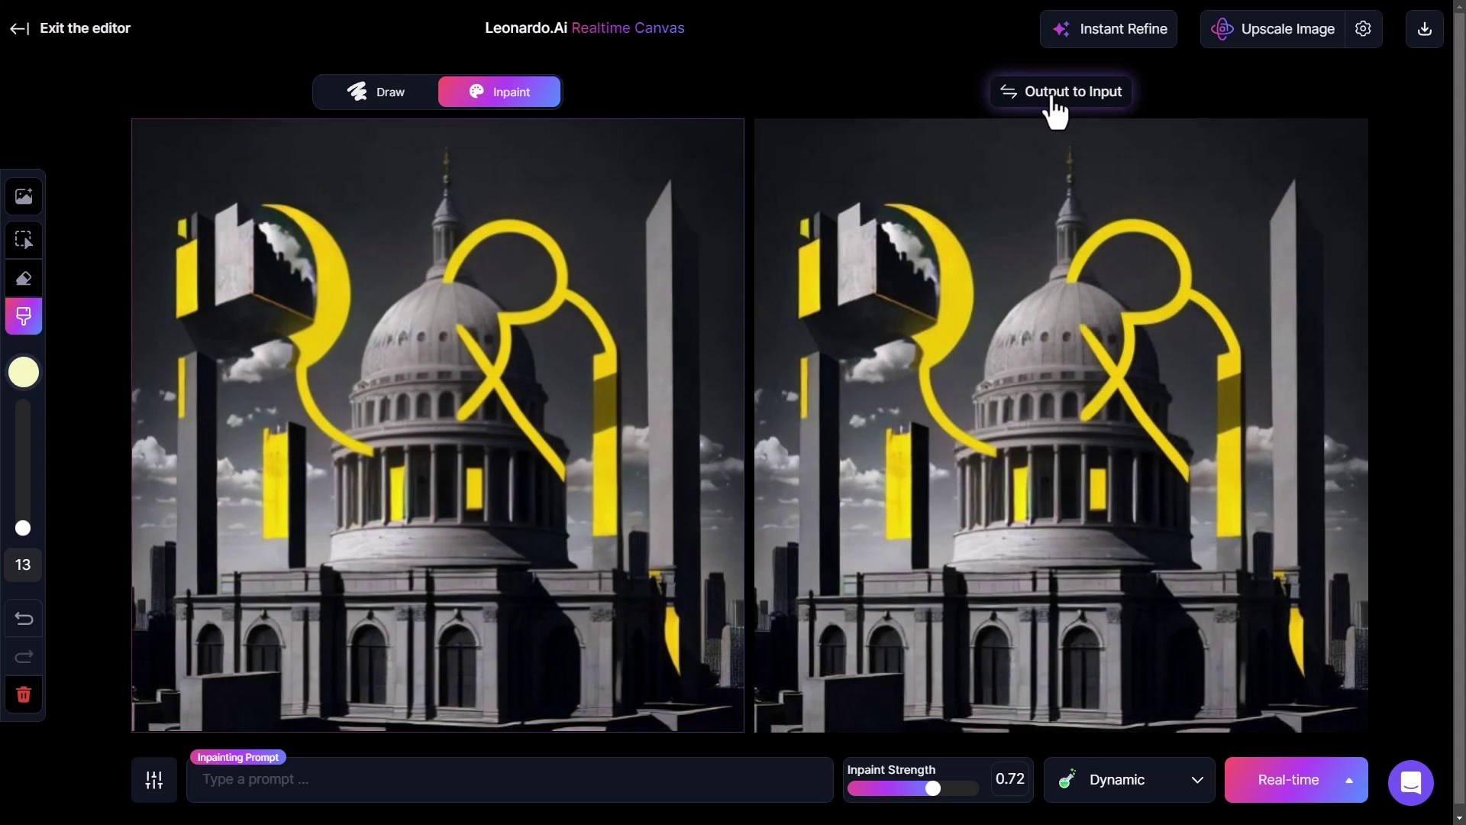
pyautogui.press('v')
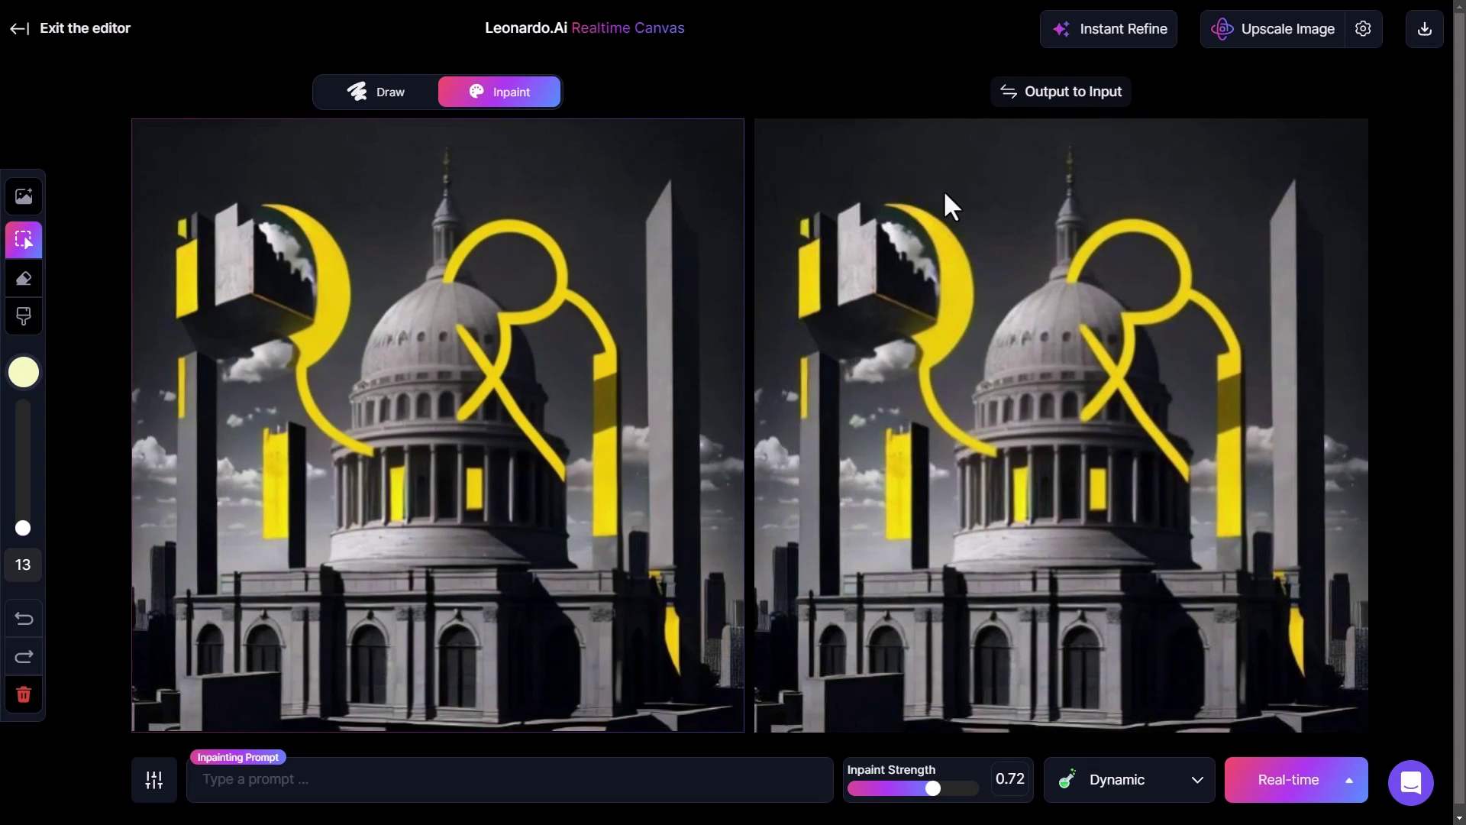